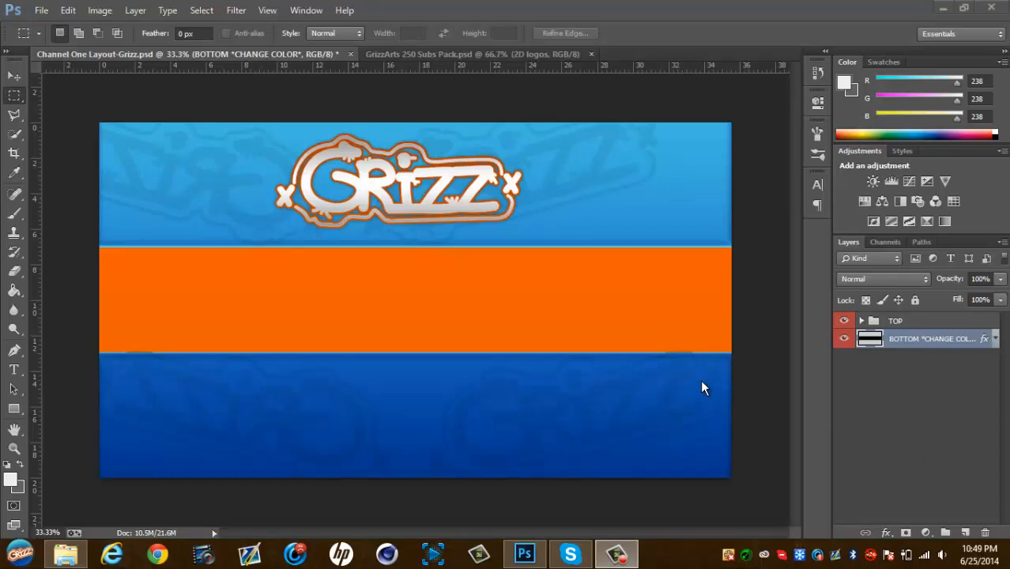
Toggle the TOP group's visibility to inspect the orange bottom layer beneath it
{"action": "left_click", "coordinate": [845, 321]}
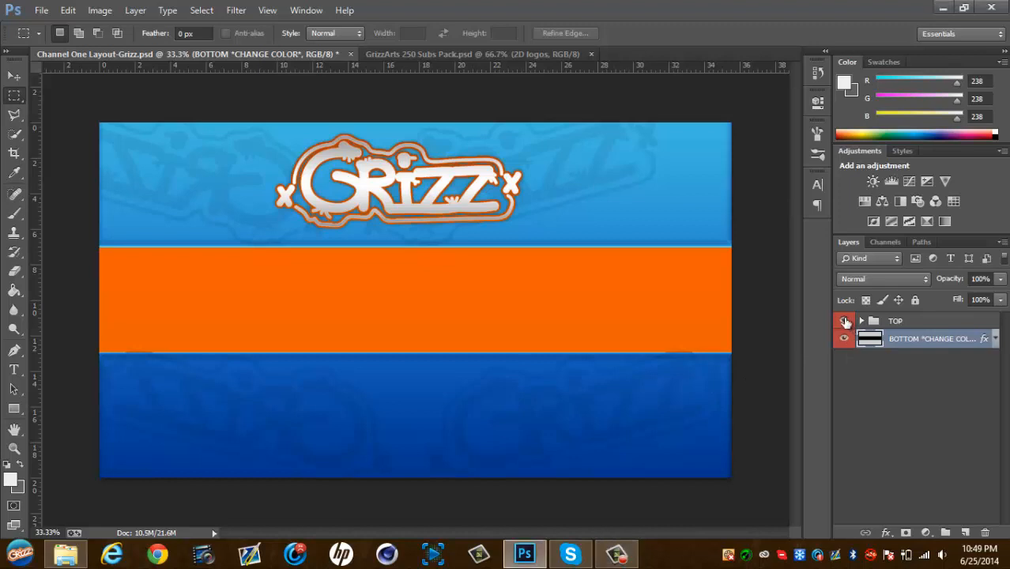
{"action": "left_click", "coordinate": [844, 320]}
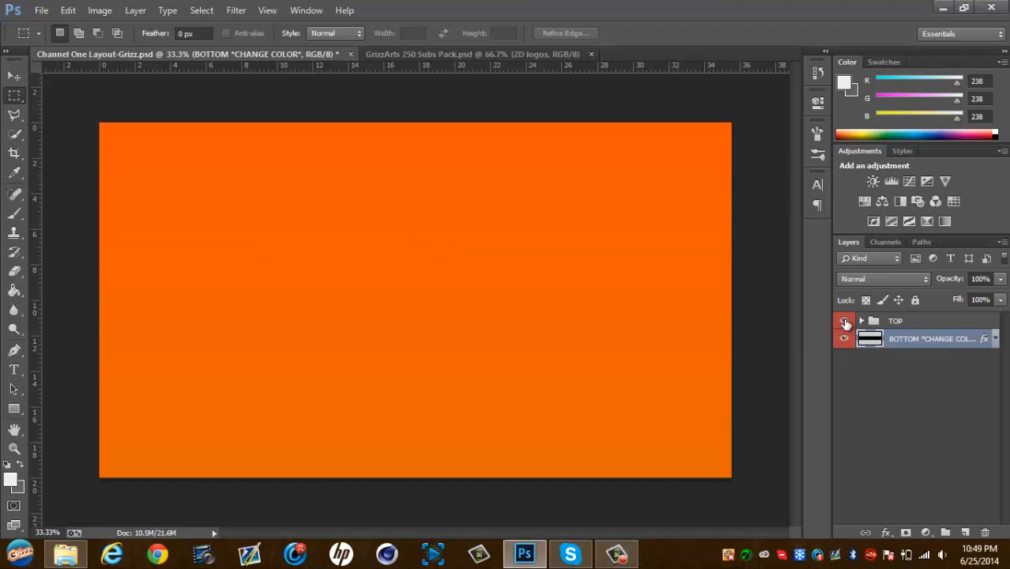
{"action": "left_click", "coordinate": [845, 320]}
{"action": "left_click", "coordinate": [844, 321]}
{"action": "left_click", "coordinate": [844, 320]}
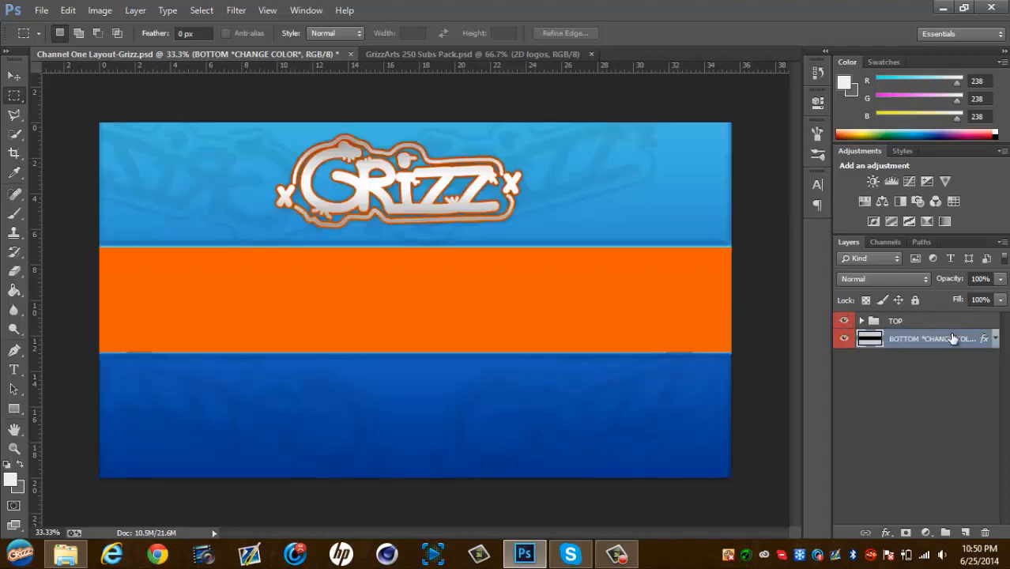
{"action": "left_click", "coordinate": [14, 76]}
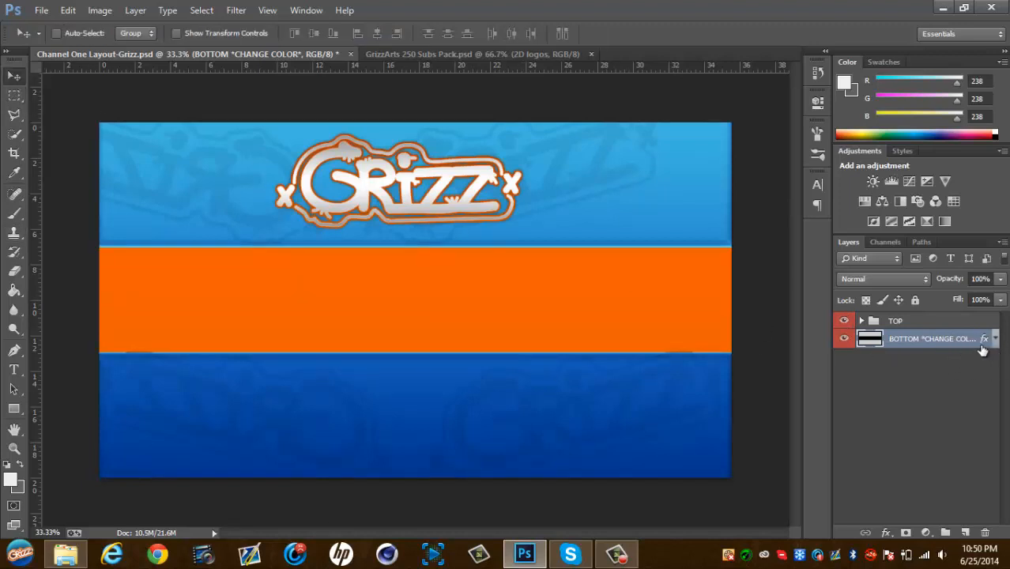
{"action": "double_click", "coordinate": [984, 341]}
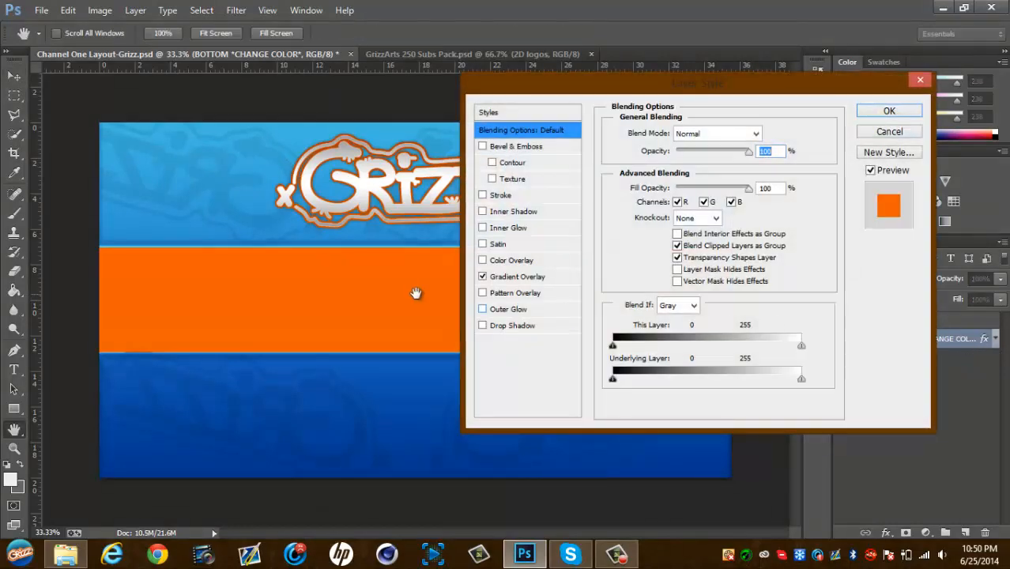
{"action": "left_click", "coordinate": [483, 293]}
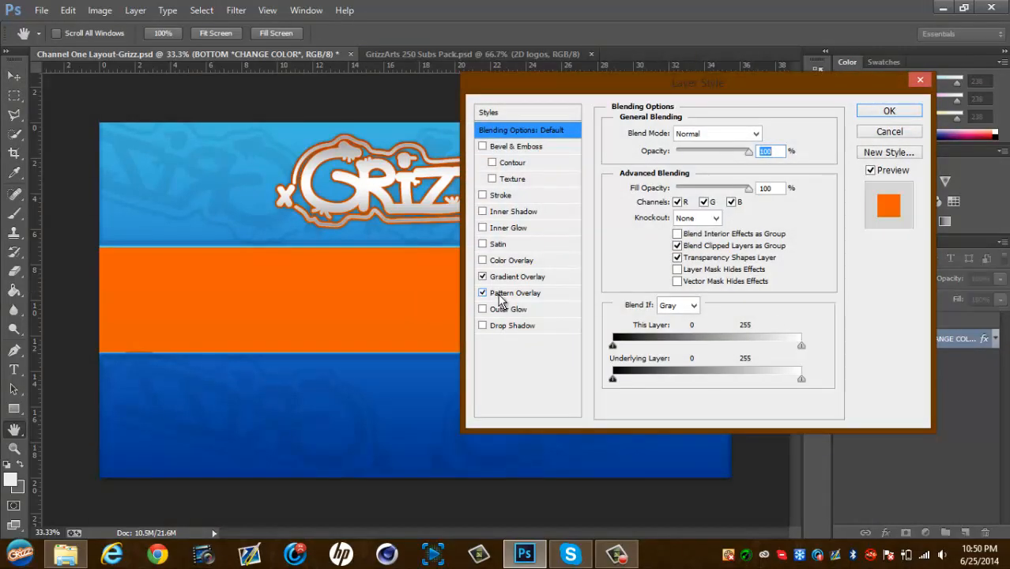
{"action": "left_click", "coordinate": [506, 293]}
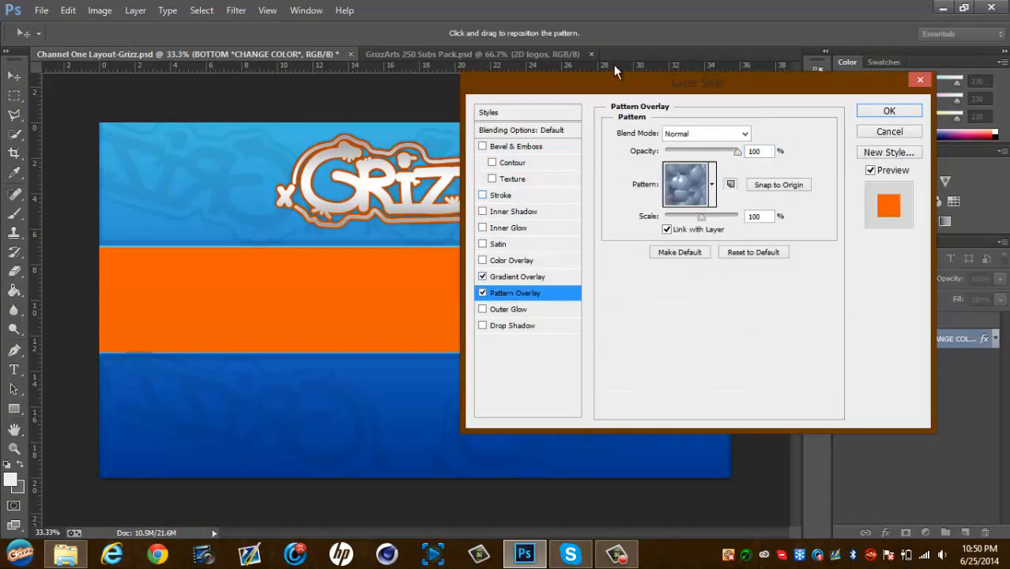
{"action": "left_click", "coordinate": [483, 294]}
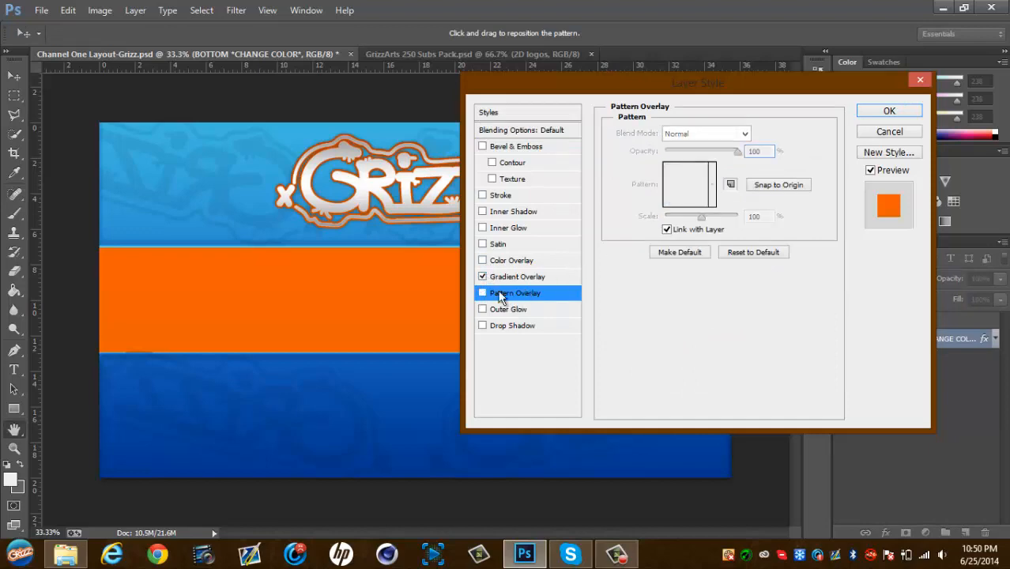
{"action": "left_click", "coordinate": [901, 112]}
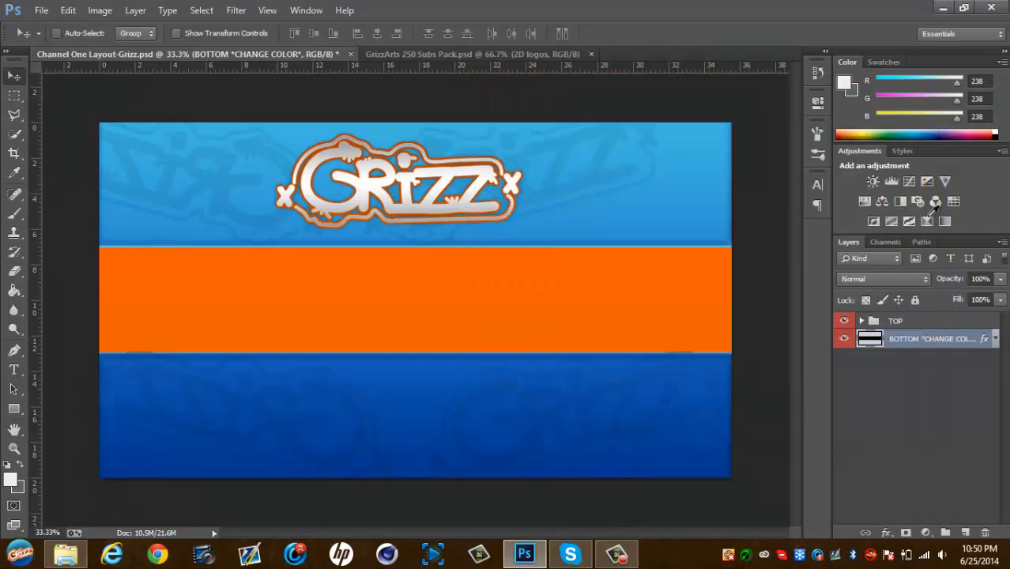
Rasterize the layer style of the BOTTOM *CHANGE COLOR* layer
{"action": "right_click", "coordinate": [929, 339]}
{"action": "left_click", "coordinate": [808, 213]}
{"action": "double_click", "coordinate": [984, 340]}
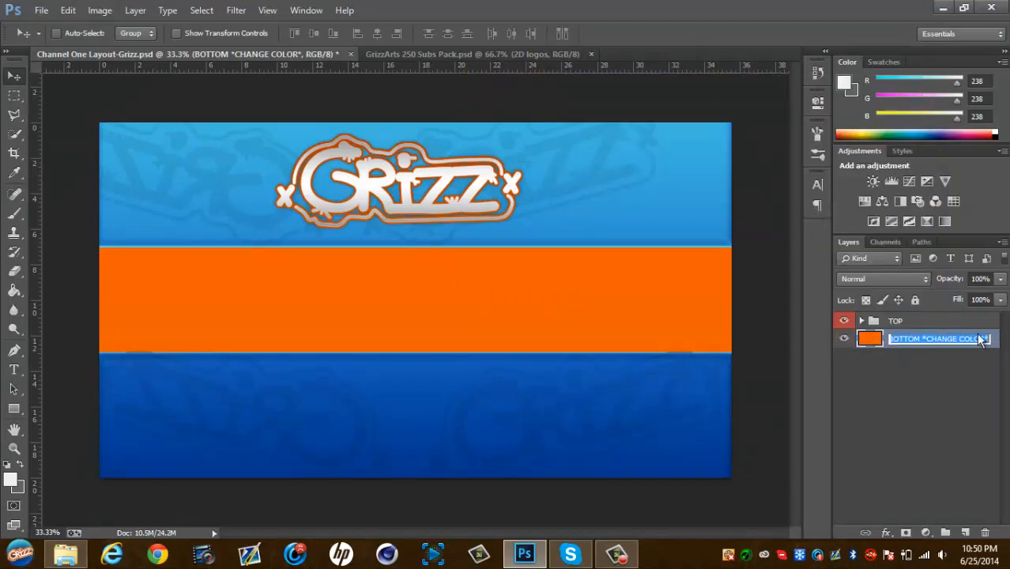
{"action": "key", "text": "Return"}
Enable a Pattern Overlay on the BOTTOM *CHANGE COLOR* layer and show the available patterns
{"action": "double_click", "coordinate": [992, 341]}
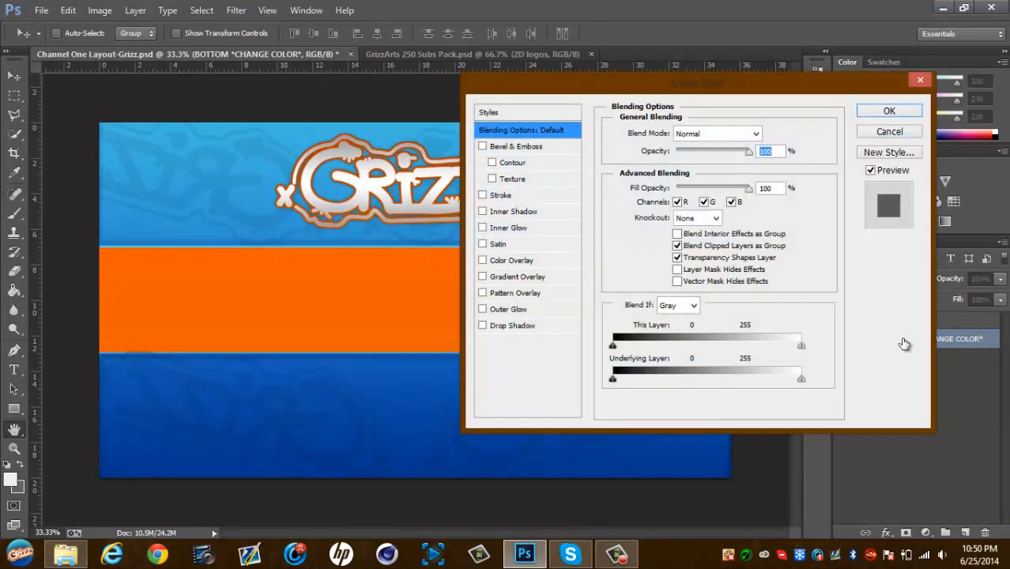
{"action": "left_click", "coordinate": [483, 293]}
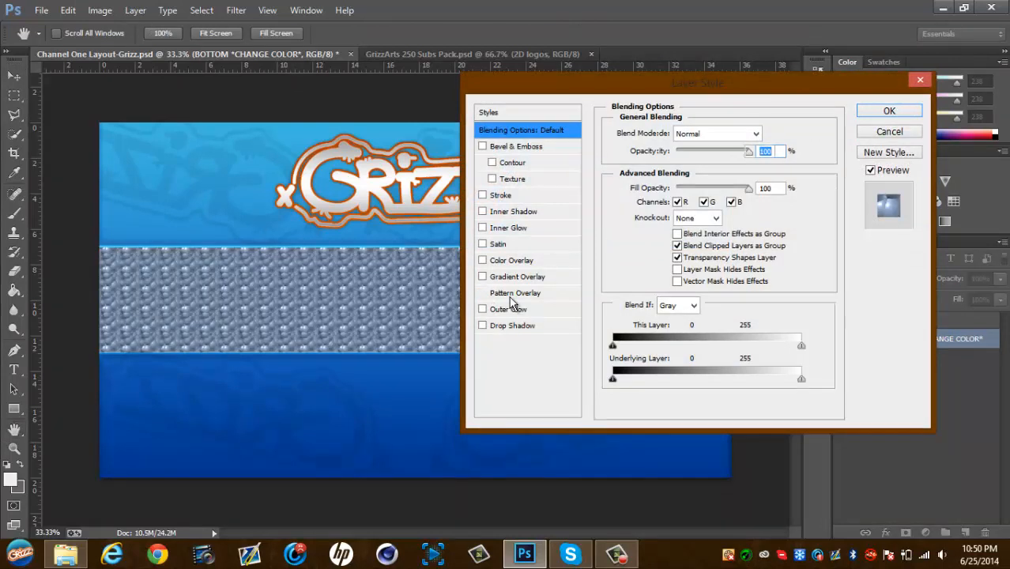
{"action": "left_click", "coordinate": [515, 293]}
{"action": "left_click", "coordinate": [689, 197]}
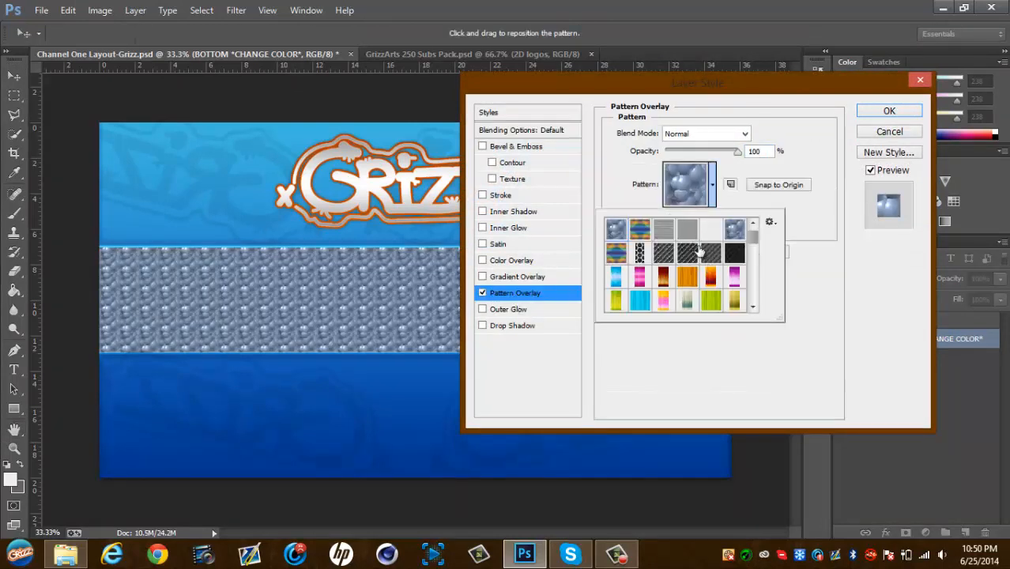
Try the carbon-fibre, grey texture and blue streak patterns in the Pattern Overlay
{"action": "left_click", "coordinate": [674, 257]}
{"action": "left_click", "coordinate": [682, 257]}
{"action": "left_click", "coordinate": [707, 258]}
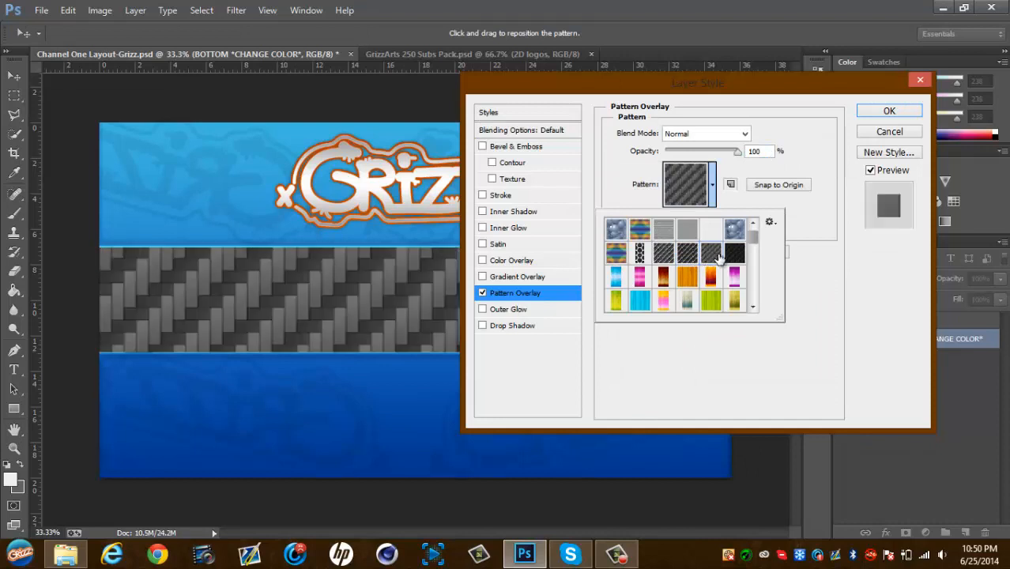
{"action": "left_click", "coordinate": [726, 257]}
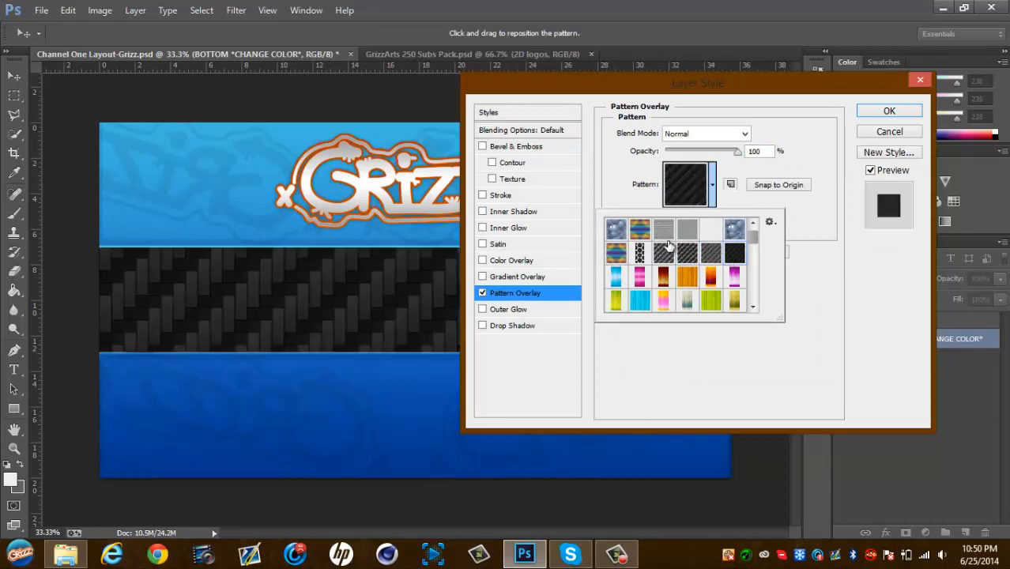
{"action": "left_click", "coordinate": [683, 239]}
{"action": "left_click", "coordinate": [685, 234]}
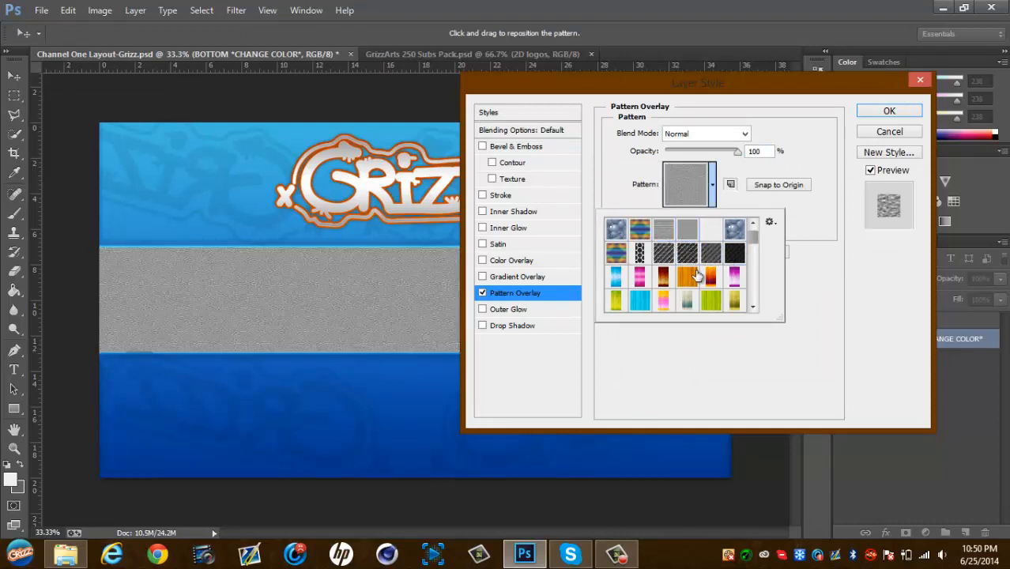
{"action": "scroll", "coordinate": [642, 283], "scroll_direction": "down", "scroll_amount": 1}
{"action": "left_click", "coordinate": [640, 289]}
{"action": "scroll", "coordinate": [645, 293], "scroll_direction": "down", "scroll_amount": 3}
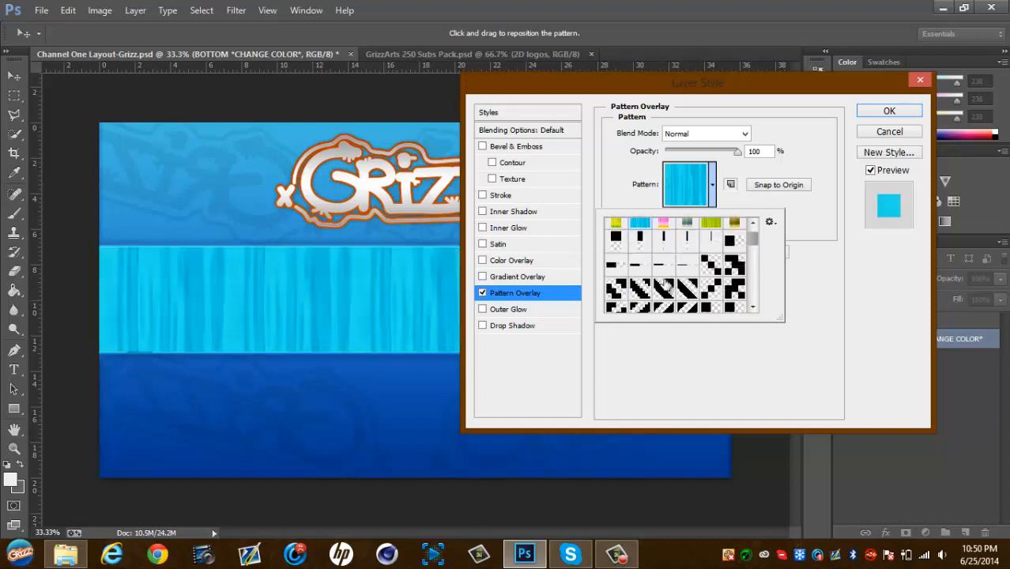
Try the black diagonal stripe patterns of different widths and directions in the Pattern Overlay
{"action": "left_click", "coordinate": [662, 289]}
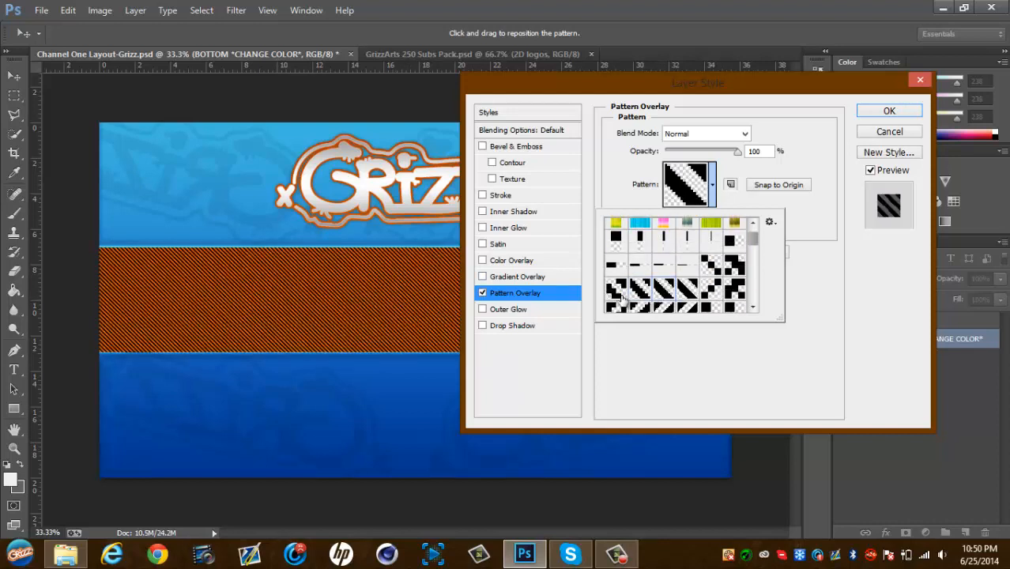
{"action": "left_click", "coordinate": [639, 291]}
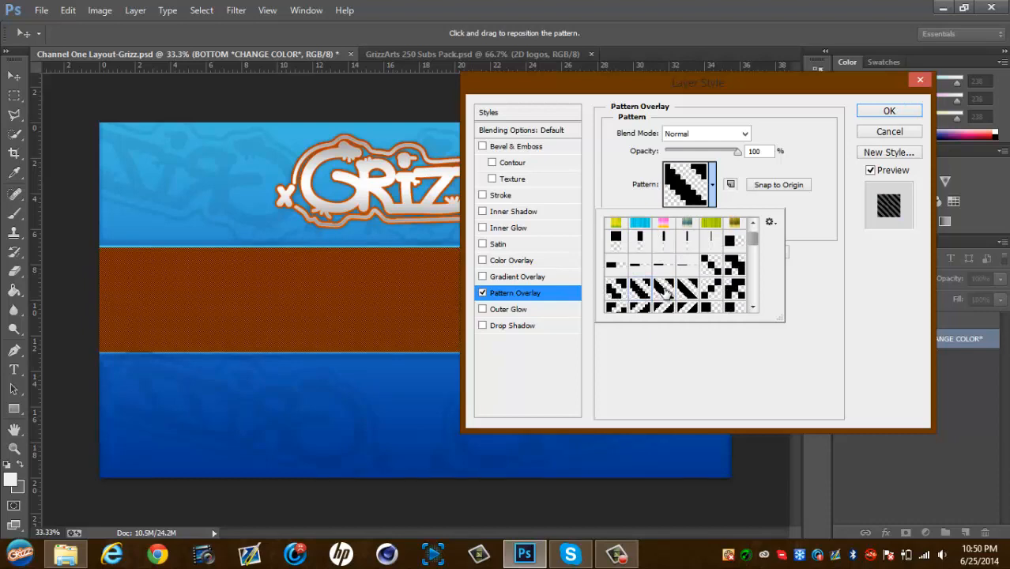
{"action": "left_click", "coordinate": [664, 291]}
{"action": "left_click", "coordinate": [681, 292]}
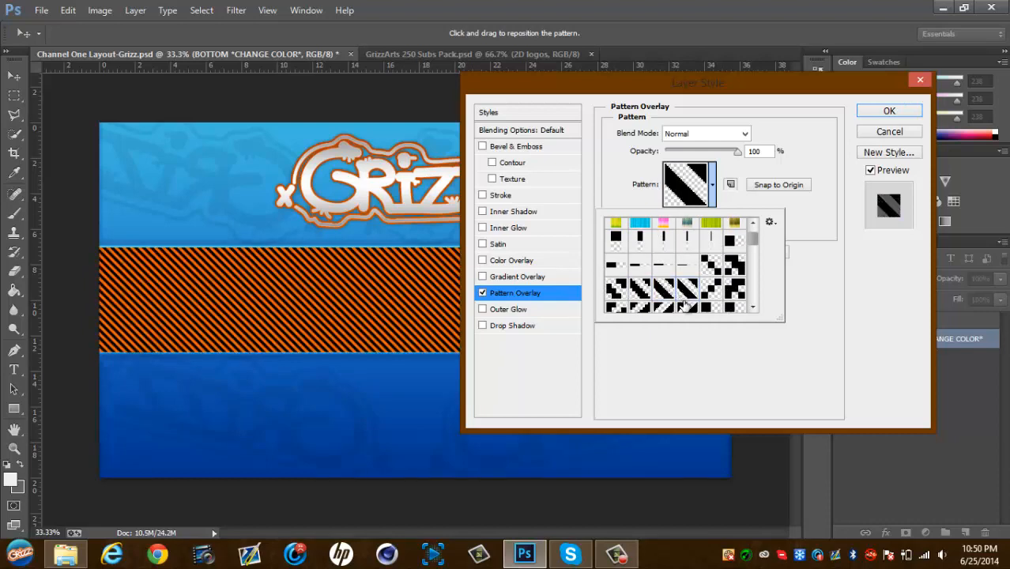
{"action": "left_click", "coordinate": [683, 306]}
{"action": "left_click", "coordinate": [670, 307]}
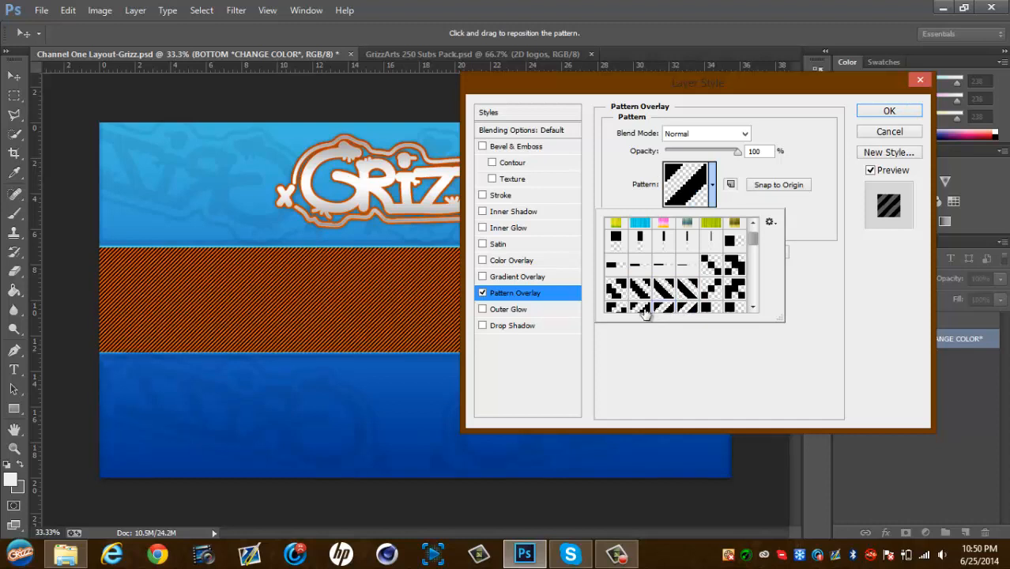
{"action": "left_click", "coordinate": [644, 309]}
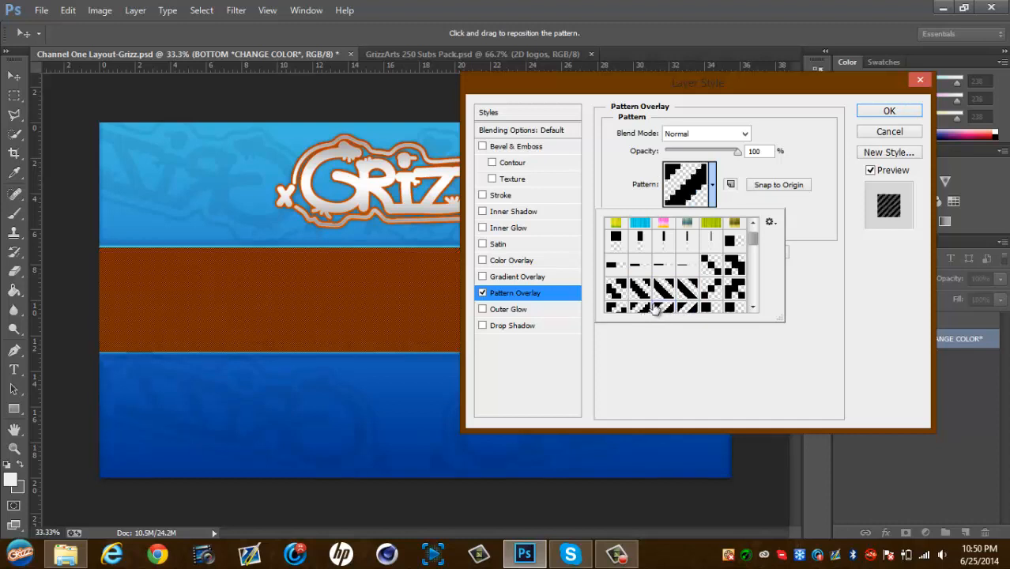
{"action": "left_click", "coordinate": [611, 308]}
{"action": "left_click", "coordinate": [693, 310]}
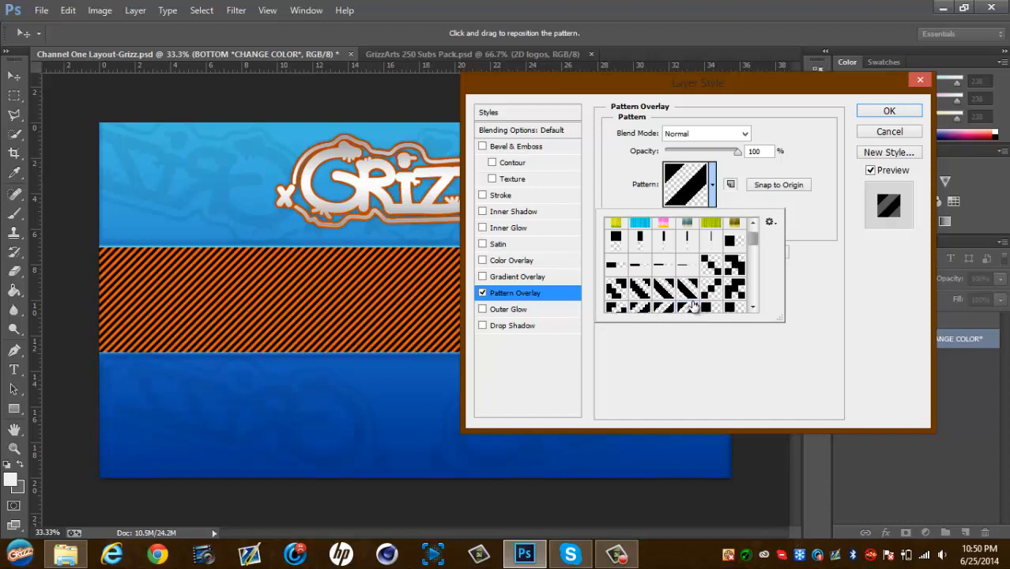
{"action": "left_click", "coordinate": [689, 288]}
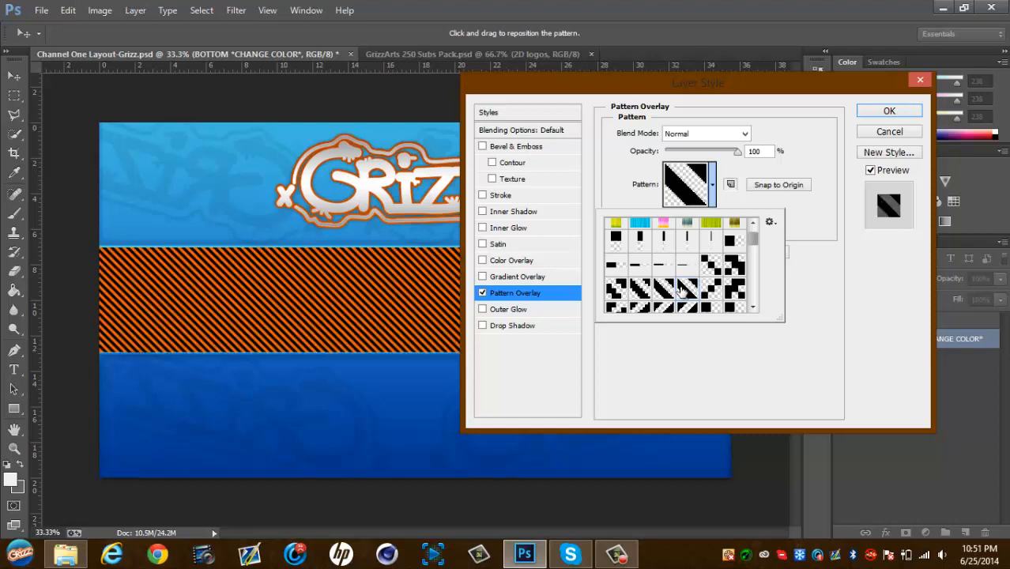
Apply the medium-width black diagonal stripe pattern sloping down to the right as the layer's Pattern Overlay
{"action": "left_click", "coordinate": [672, 295]}
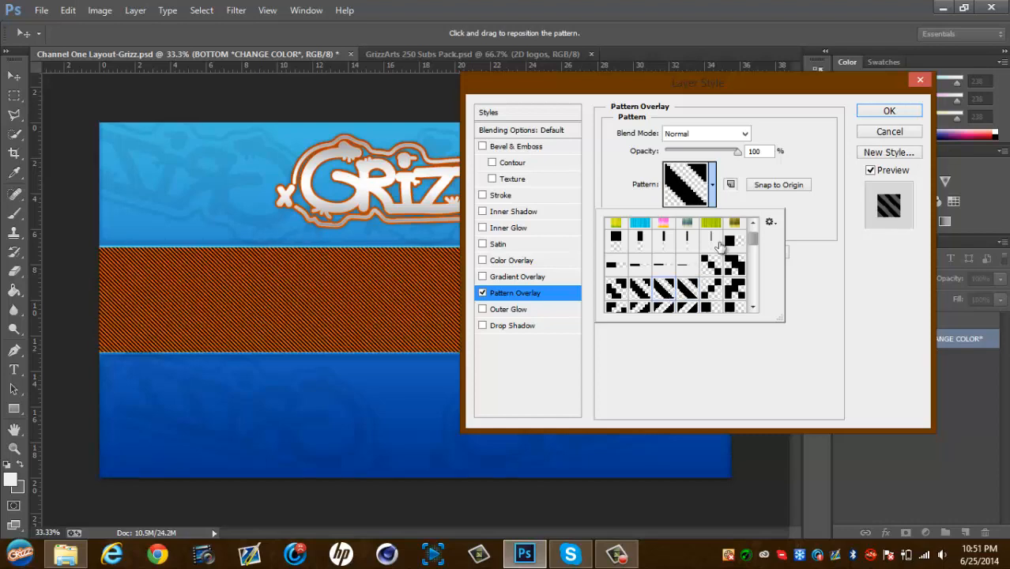
{"action": "left_click", "coordinate": [890, 110]}
{"action": "left_click", "coordinate": [889, 111]}
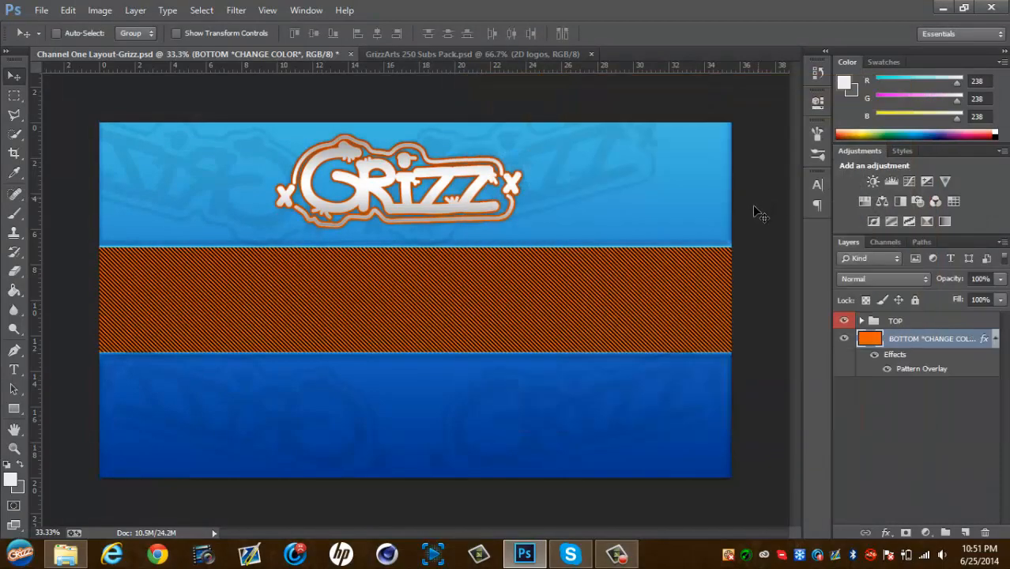
Set the blend mode of the bottom layer's Pattern Overlay to Soft Light after trying Overlay
{"action": "double_click", "coordinate": [957, 370]}
{"action": "left_click", "coordinate": [711, 139]}
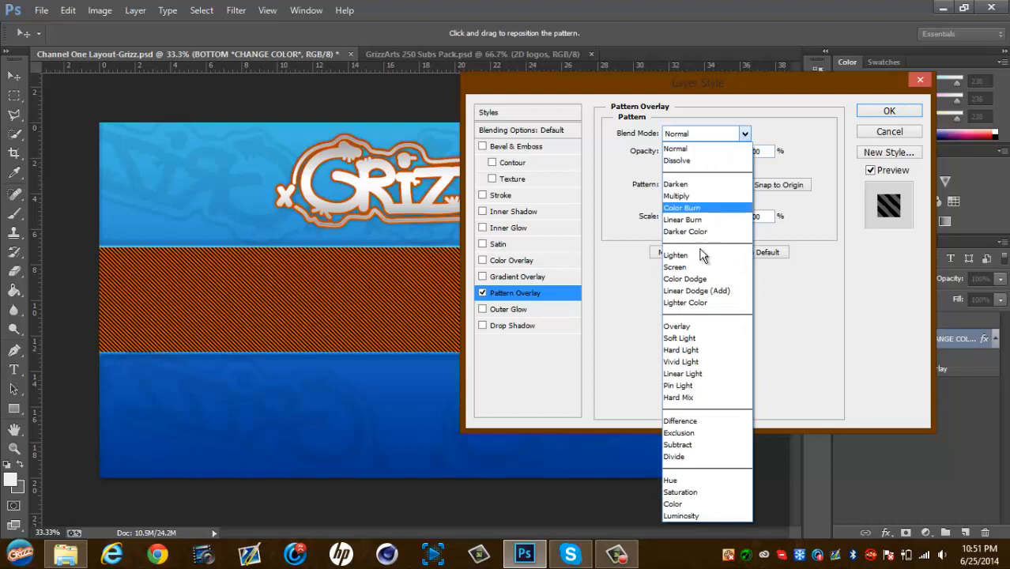
{"action": "left_click", "coordinate": [705, 324]}
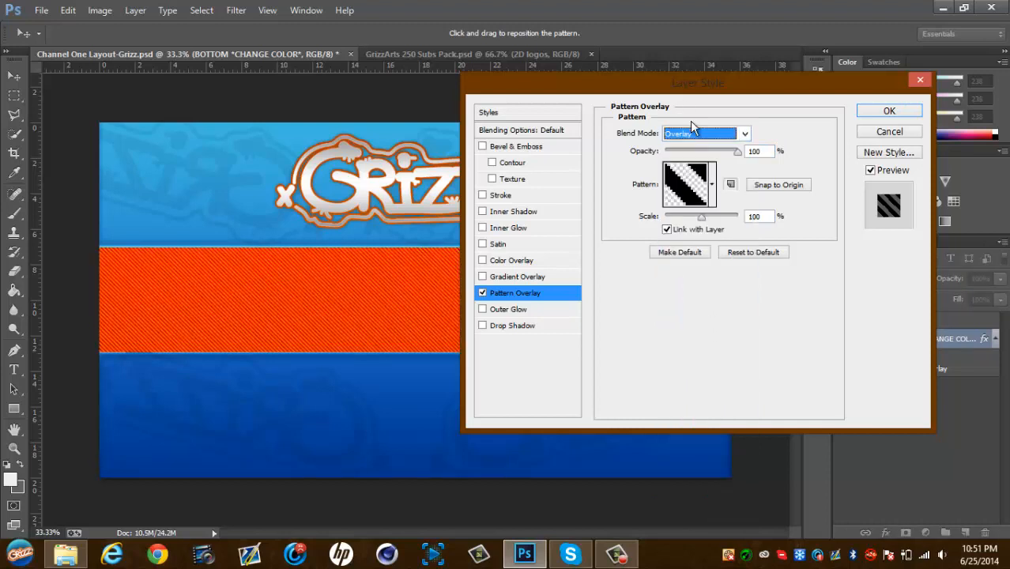
{"action": "left_click", "coordinate": [696, 132]}
{"action": "left_click", "coordinate": [704, 338]}
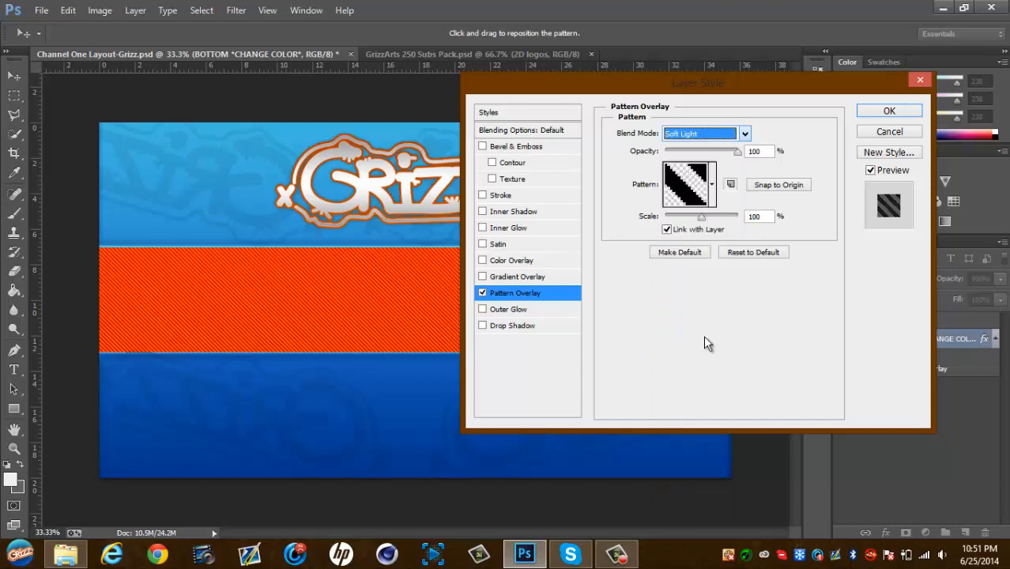
Lower the Pattern Overlay's opacity to 5% and apply the layer style
{"action": "left_click", "coordinate": [703, 151]}
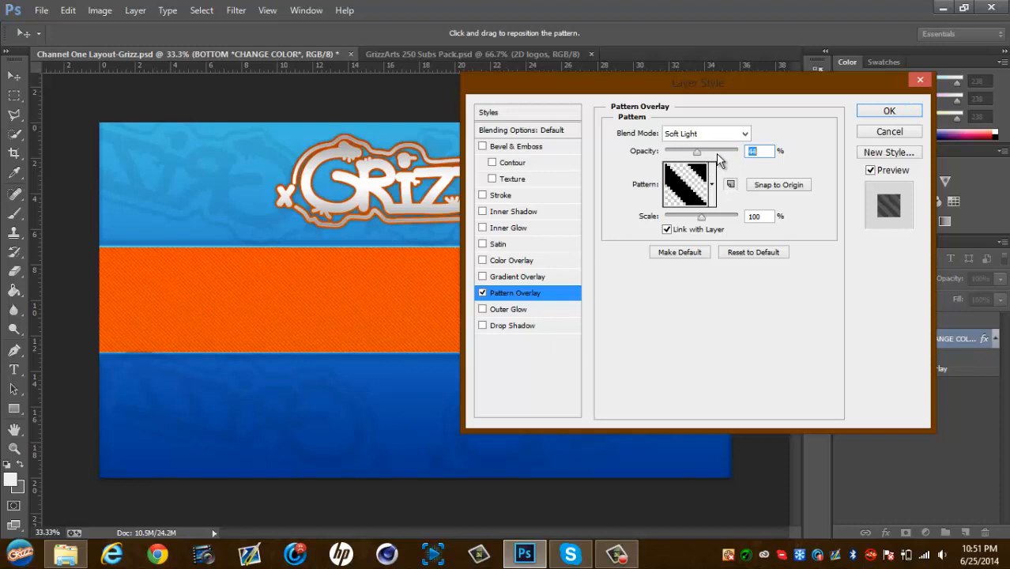
{"action": "key", "text": "Down"}
{"action": "key", "text": "Down"}
{"action": "key", "text": "Down"}
{"action": "key", "text": "Down"}
{"action": "key", "text": "Down"}
{"action": "key", "text": "Down"}
{"action": "key", "text": "Down"}
{"action": "key", "text": "Down"}
{"action": "key", "text": "Down"}
{"action": "key", "text": "Down"}
{"action": "key", "text": "Down"}
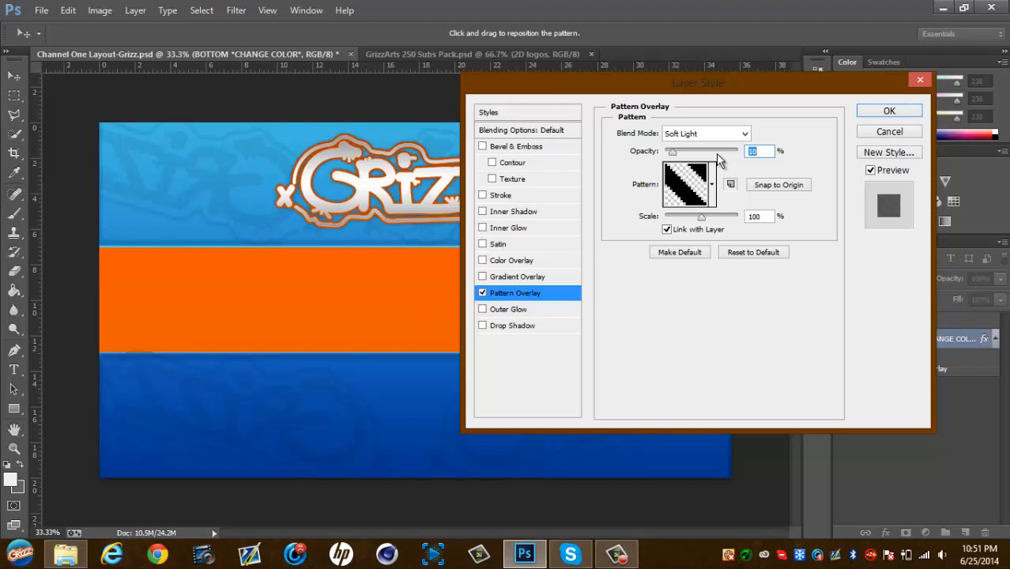
{"action": "key", "text": "Down"}
{"action": "key", "text": "Down"}
{"action": "type", "text": "5"}
{"action": "left_click", "coordinate": [889, 111]}
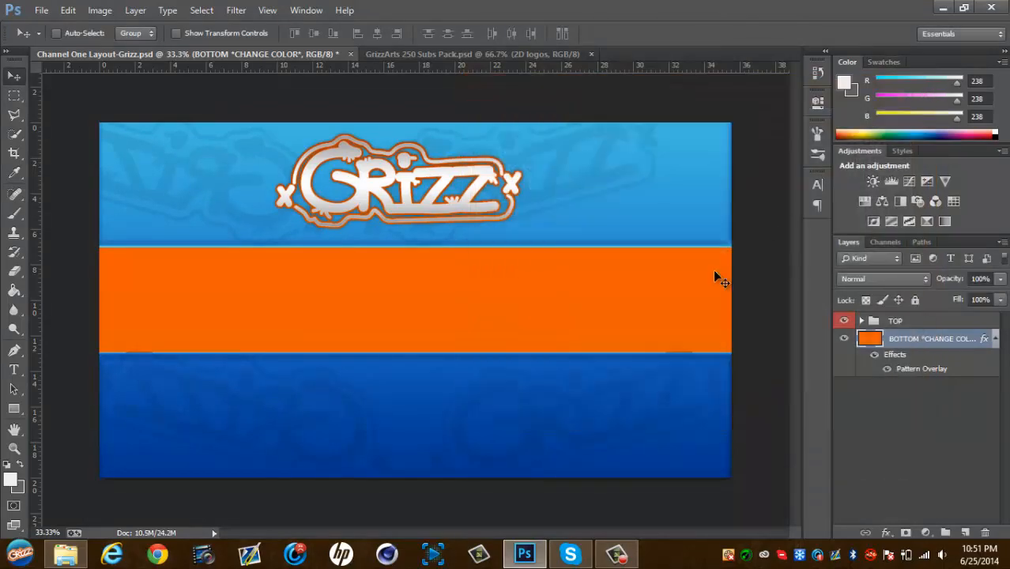
Examine the faint stripe pattern on the orange band at different magnifications
{"action": "key", "text": "ctrl+plus"}
{"action": "key", "text": "ctrl+plus"}
{"action": "key", "text": "ctrl+plus"}
{"action": "key", "text": "ctrl+plus"}
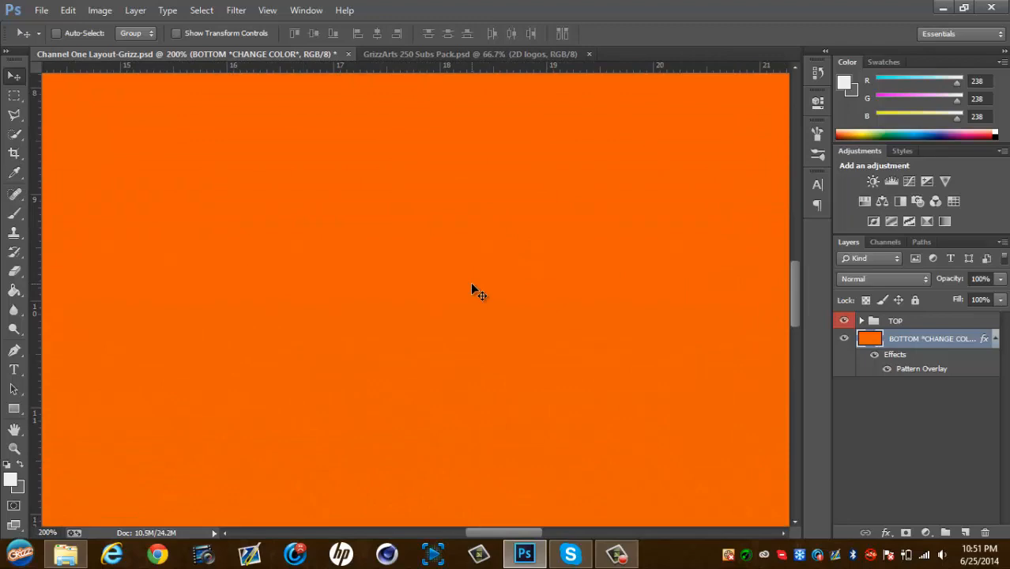
{"action": "key", "text": "ctrl+minus"}
{"action": "key", "text": "ctrl+minus"}
{"action": "key", "text": "ctrl+minus"}
{"action": "key", "text": "ctrl+minus"}
{"action": "key", "text": "ctrl+minus"}
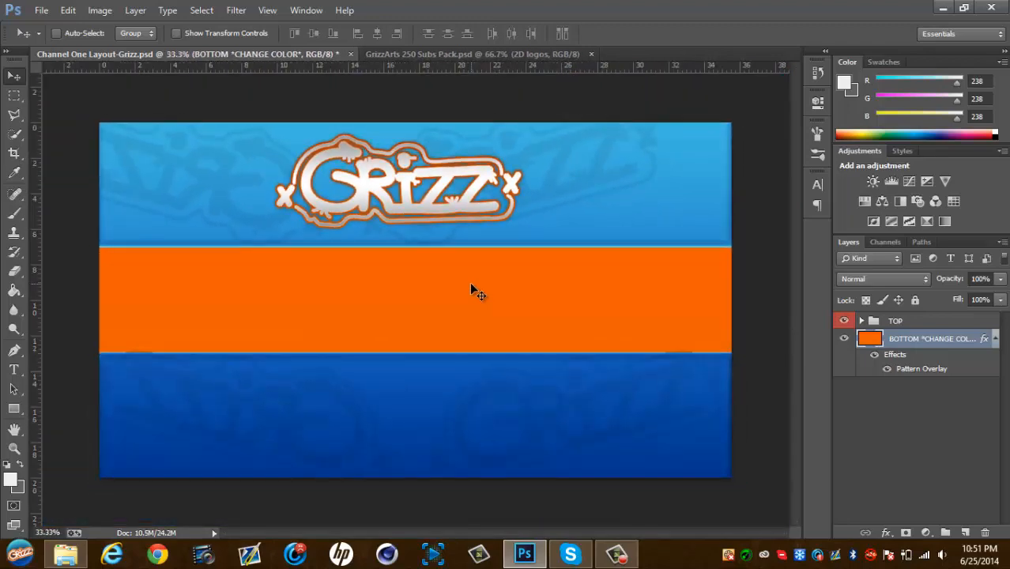
{"action": "key", "text": "ctrl+plus"}
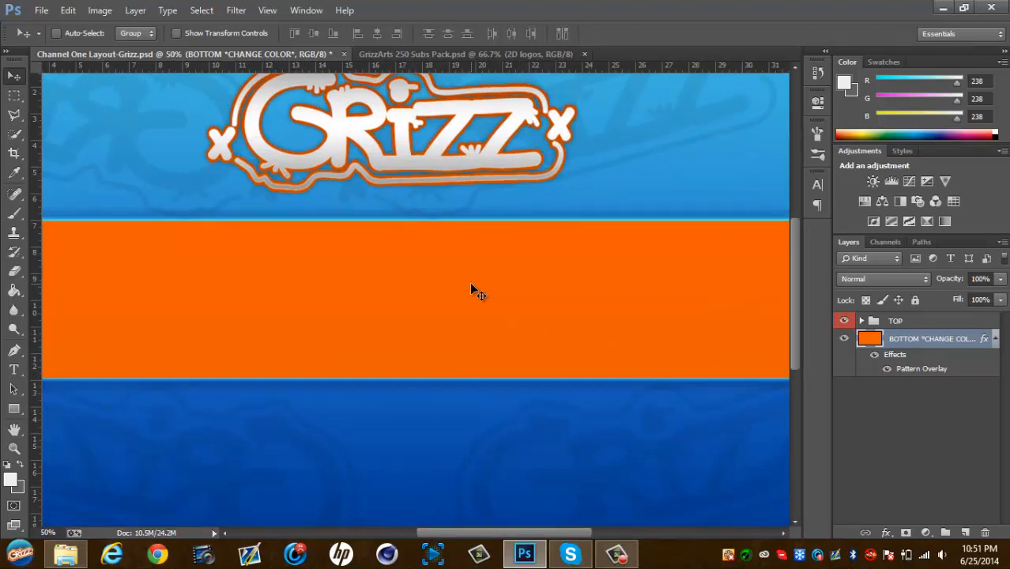
Collapse the bottom layer's effects list and add a new empty layer above the orange bottom layer
{"action": "key", "text": "ctrl+minus"}
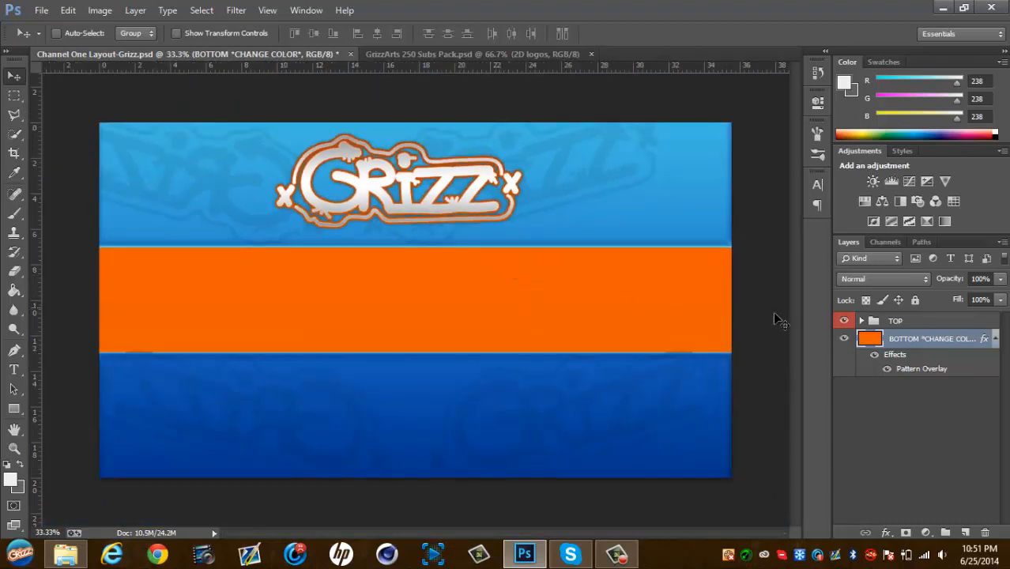
{"action": "left_click", "coordinate": [993, 341]}
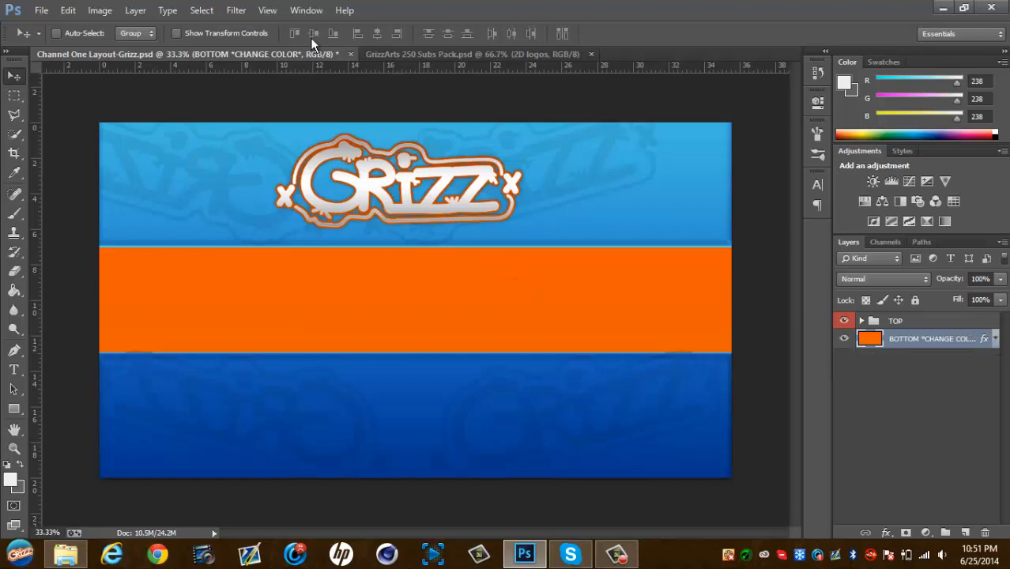
{"action": "left_click", "coordinate": [236, 10]}
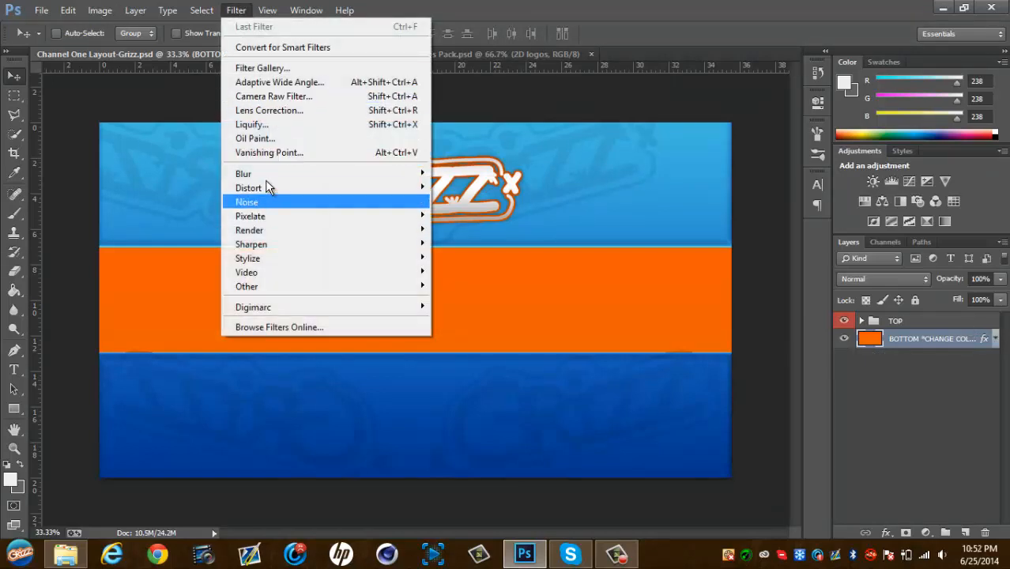
{"action": "left_click", "coordinate": [842, 435]}
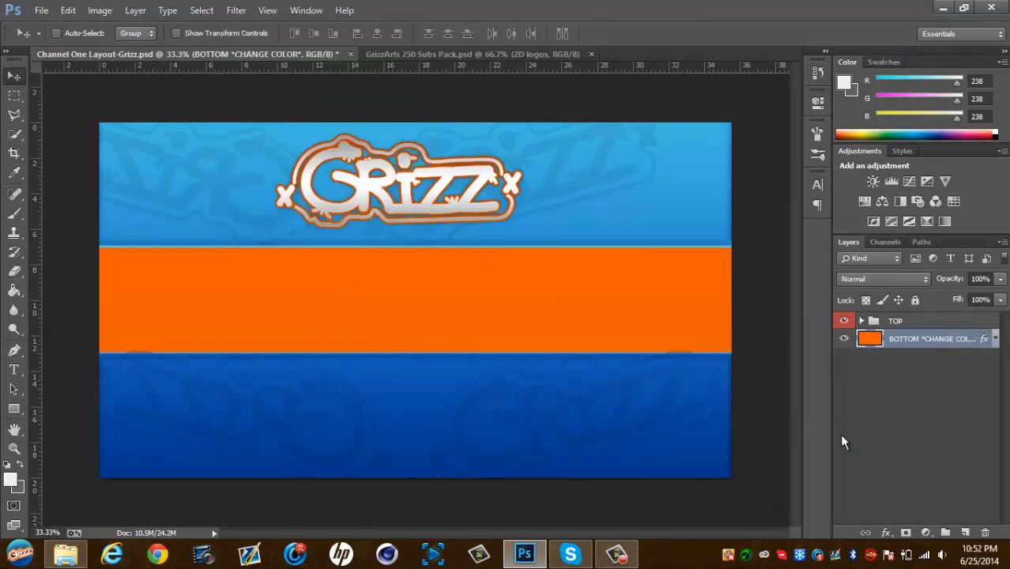
{"action": "left_click", "coordinate": [965, 532]}
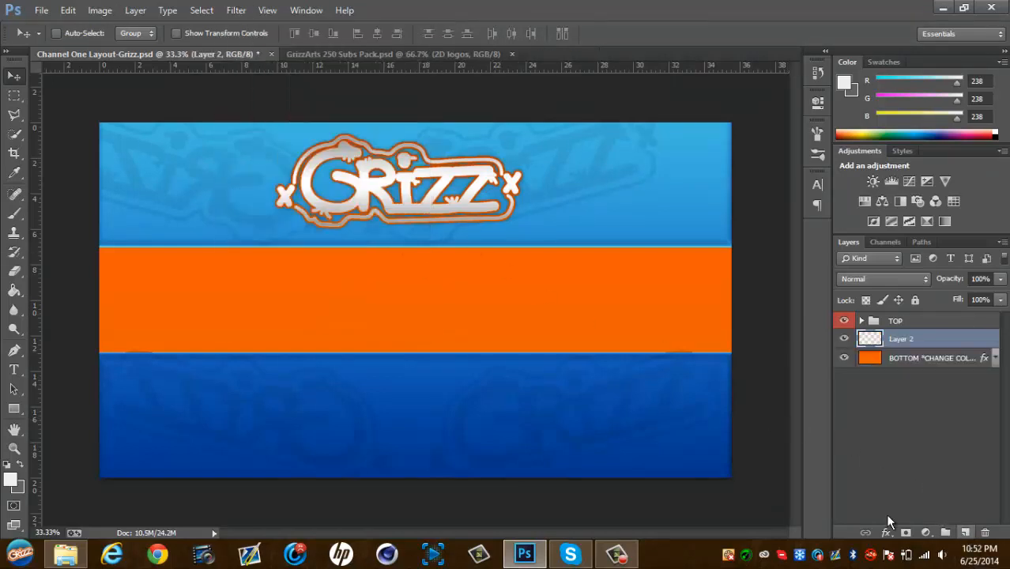
Pick the dark grey 2f2f2f in the foreground Color Picker
{"action": "left_click", "coordinate": [11, 479]}
{"action": "mouse_move", "coordinate": [661, 333]}
{"action": "left_mouse_down"}
{"action": "mouse_move", "coordinate": [607, 338]}
{"action": "mouse_move", "coordinate": [604, 362]}
{"action": "left_mouse_up"}
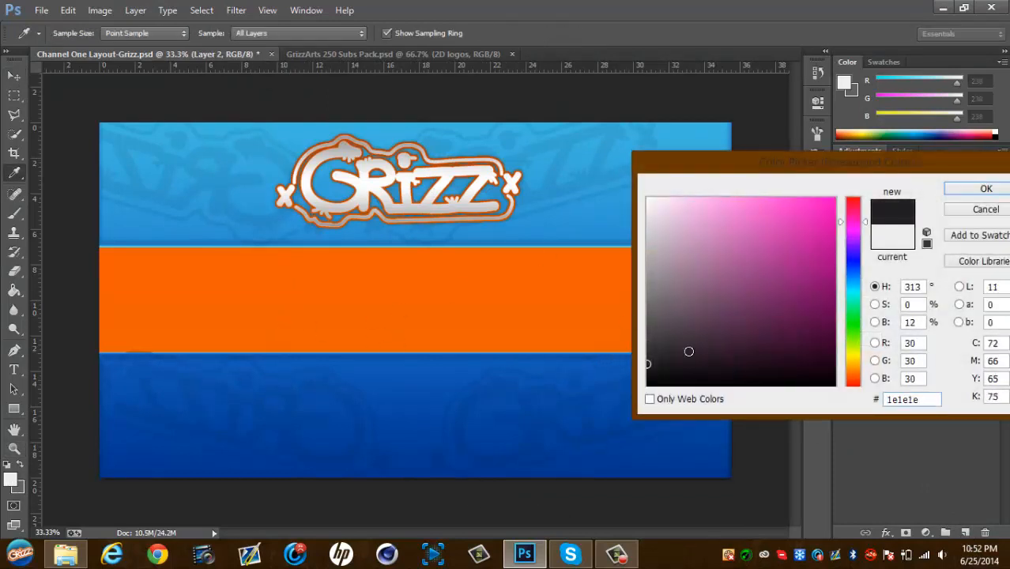
{"action": "left_click", "coordinate": [645, 357]}
{"action": "mouse_move", "coordinate": [645, 357]}
{"action": "left_mouse_down"}
{"action": "mouse_move", "coordinate": [642, 343]}
{"action": "mouse_move", "coordinate": [634, 351]}
{"action": "left_mouse_up"}
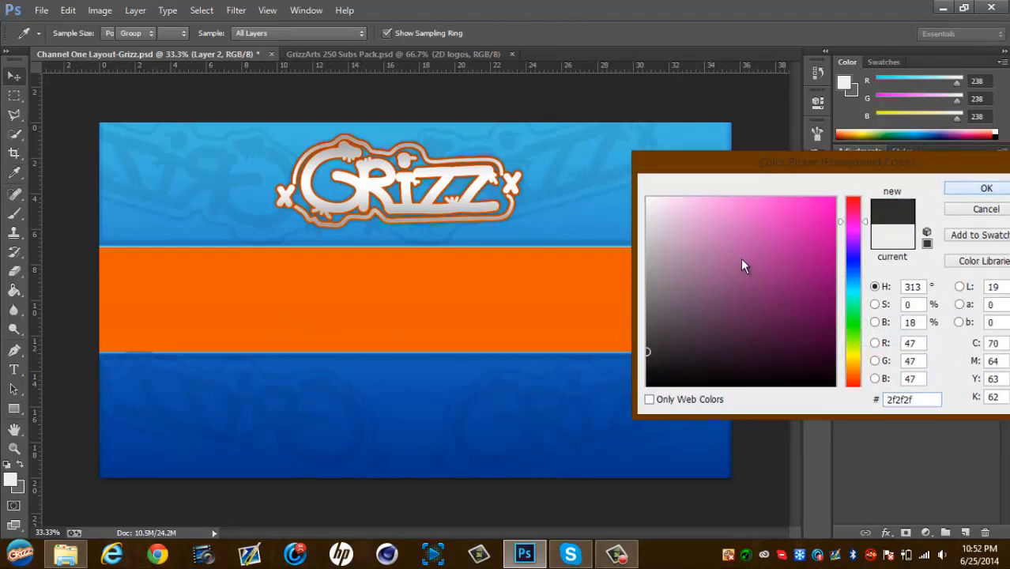
{"action": "key", "text": "Return"}
{"action": "key", "text": "v"}
Set the foreground color to the mid grey 999999
{"action": "left_click", "coordinate": [11, 478]}
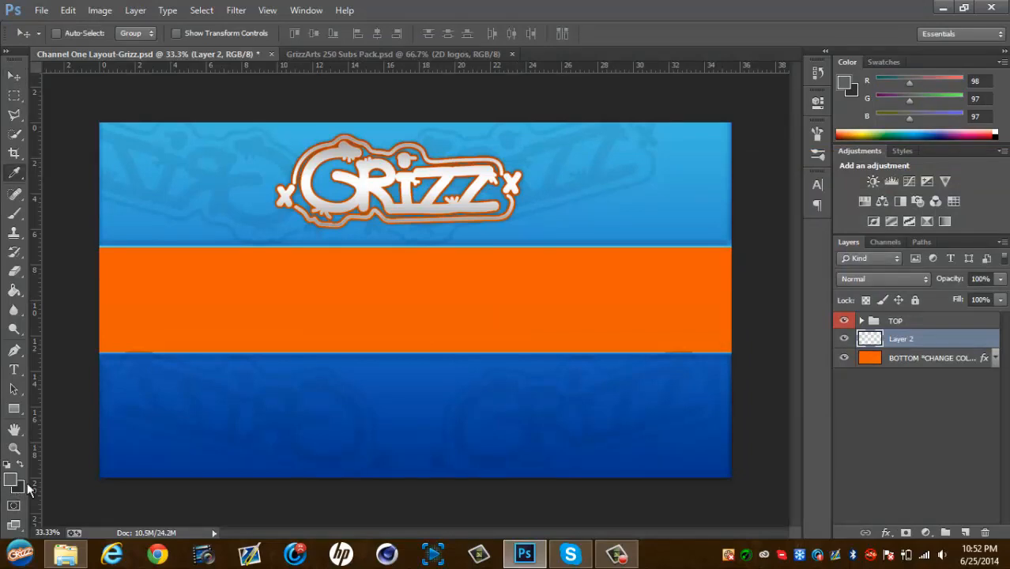
{"action": "type", "text": "999999"}
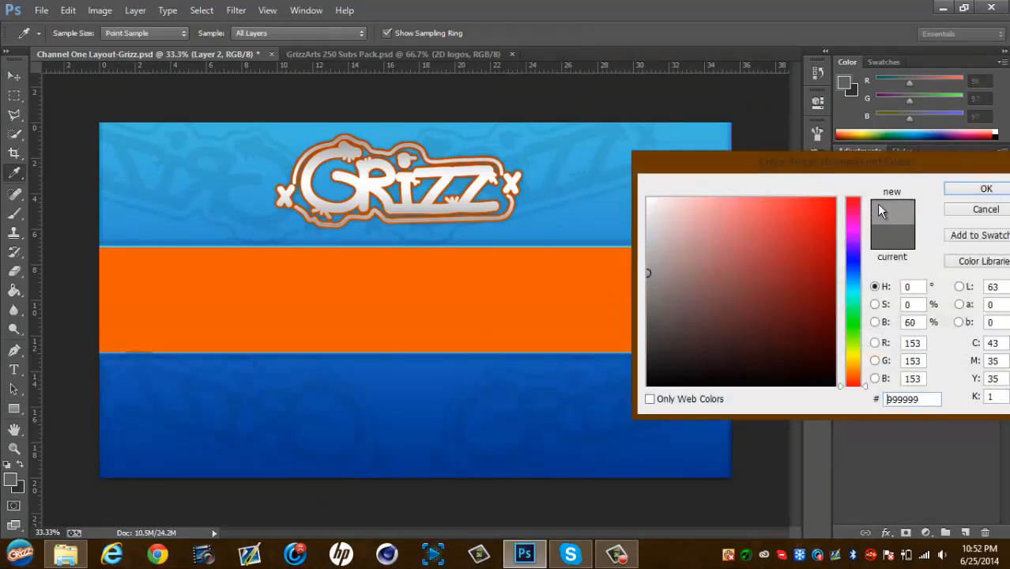
{"action": "left_click", "coordinate": [985, 189]}
Render Clouds on the new empty layer above the orange background
{"action": "left_click", "coordinate": [230, 11]}
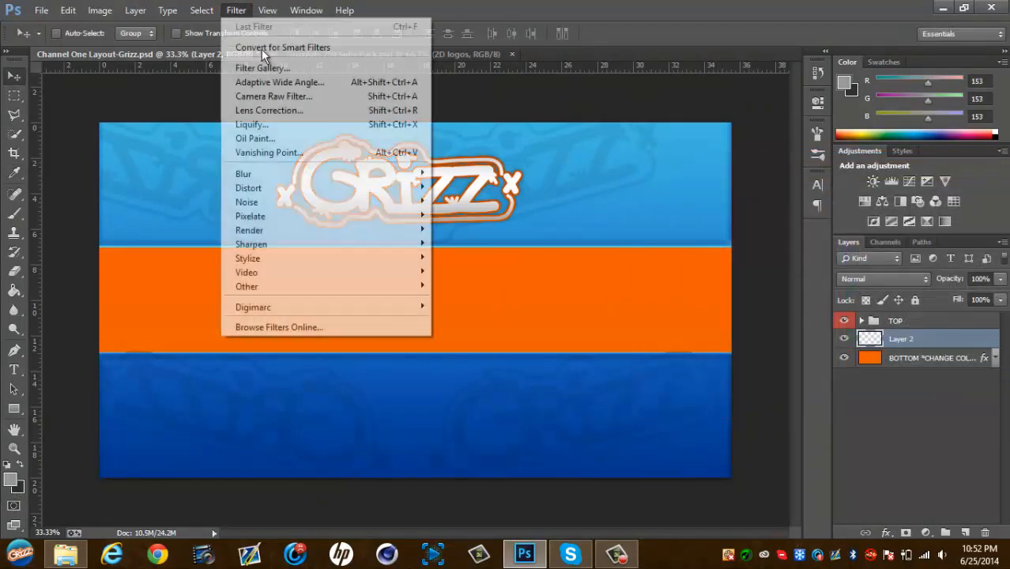
{"action": "mouse_move", "coordinate": [303, 175]}
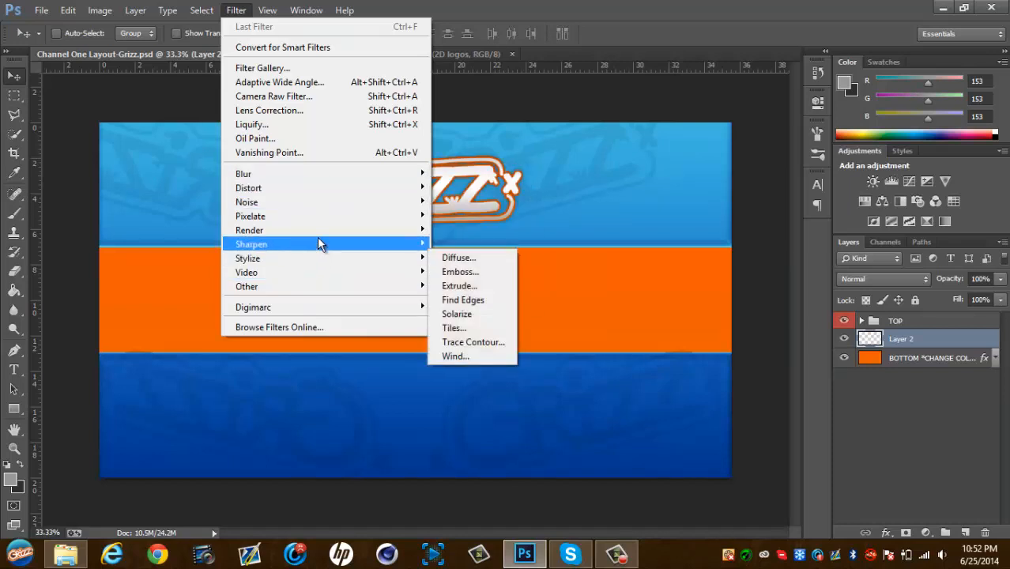
{"action": "mouse_move", "coordinate": [317, 230]}
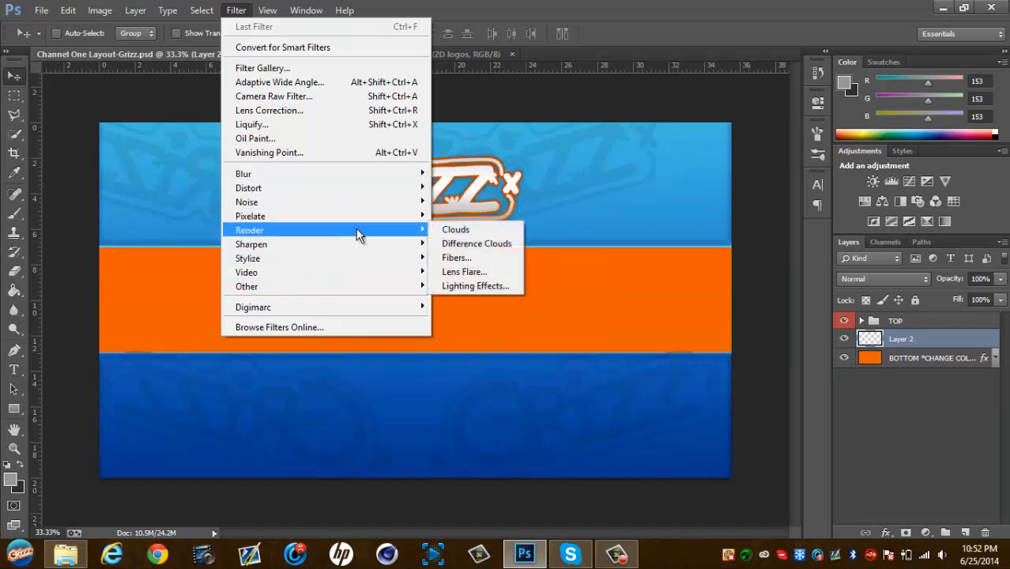
{"action": "left_click", "coordinate": [458, 229]}
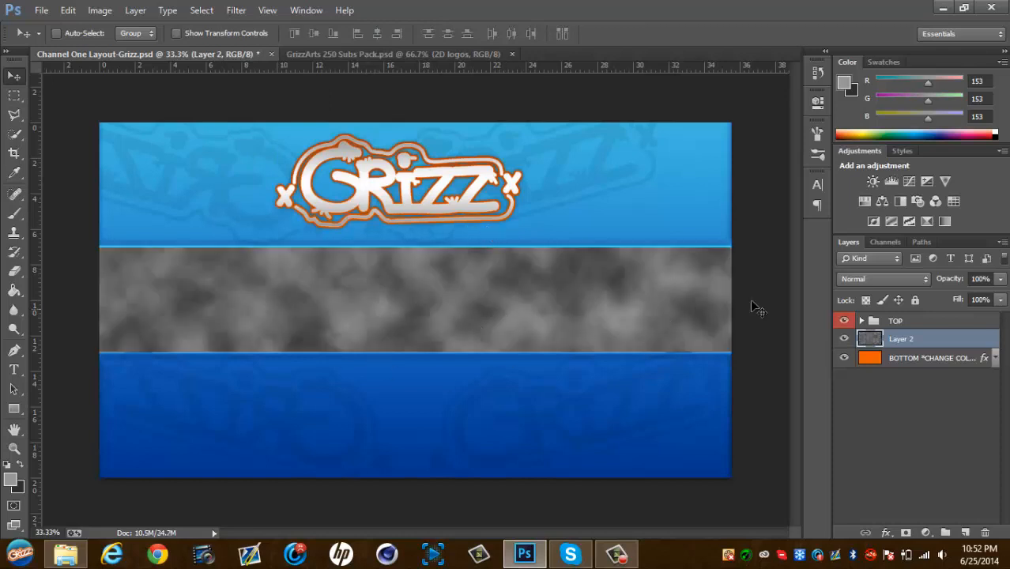
Set the clouds layer's blend mode to Overlay, lower its opacity to 10% and deselect the layer
{"action": "left_click", "coordinate": [852, 277]}
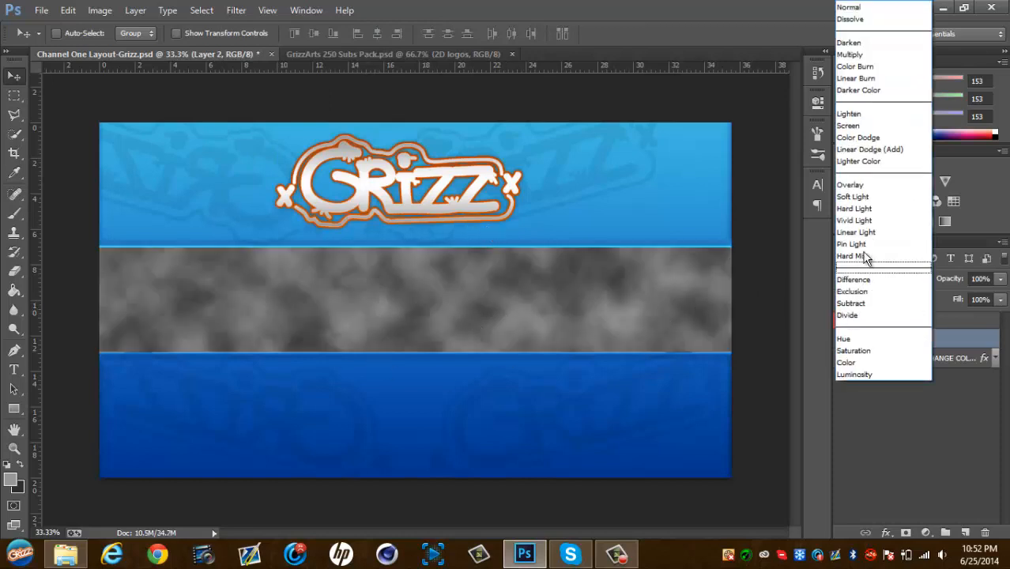
{"action": "left_click", "coordinate": [870, 182]}
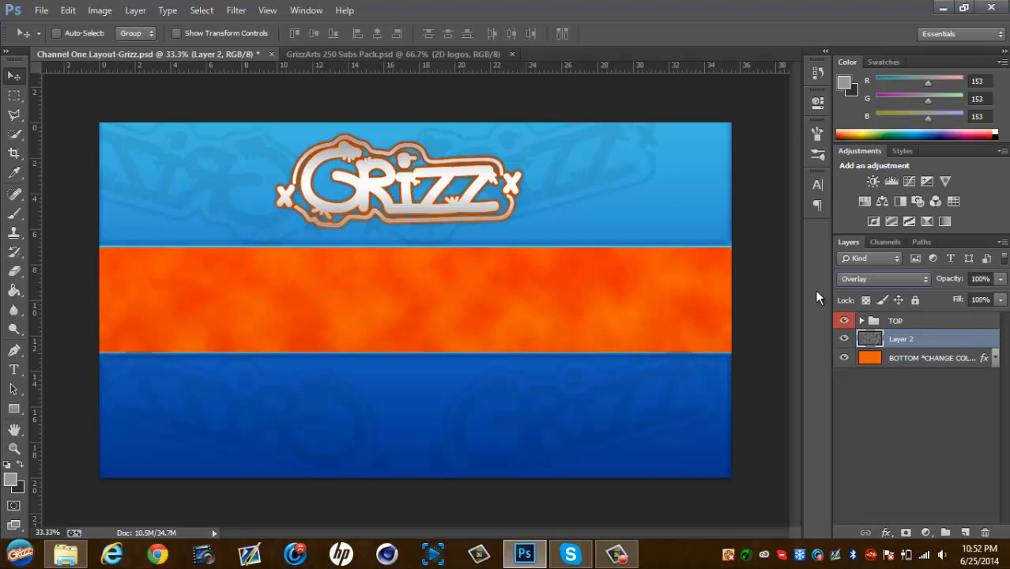
{"action": "left_click", "coordinate": [1000, 278]}
{"action": "left_click_drag", "start_coordinate": [956, 295], "coordinate": [938, 294]}
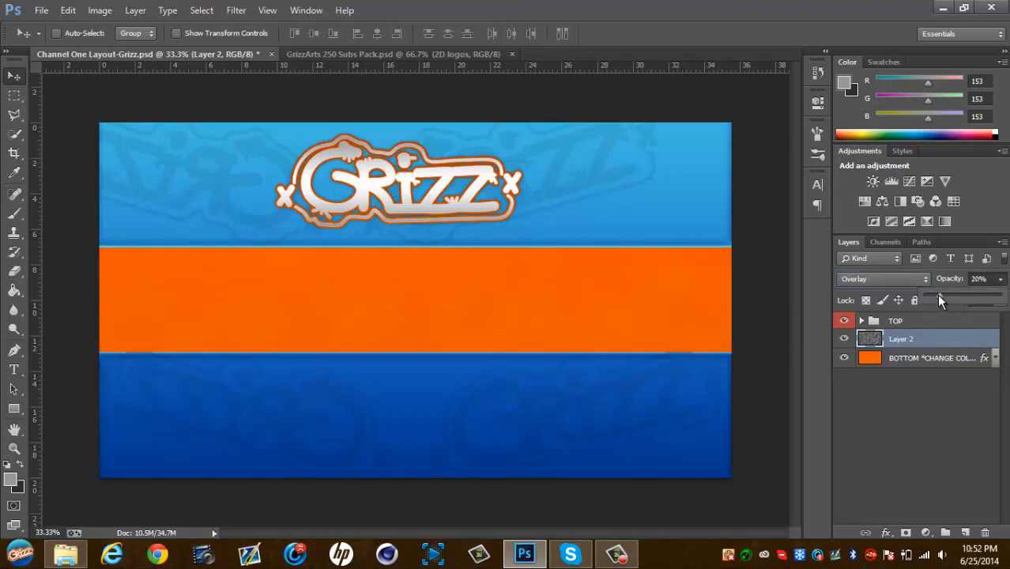
{"action": "left_click_drag", "start_coordinate": [939, 299], "coordinate": [937, 298]}
{"action": "left_click", "coordinate": [846, 342]}
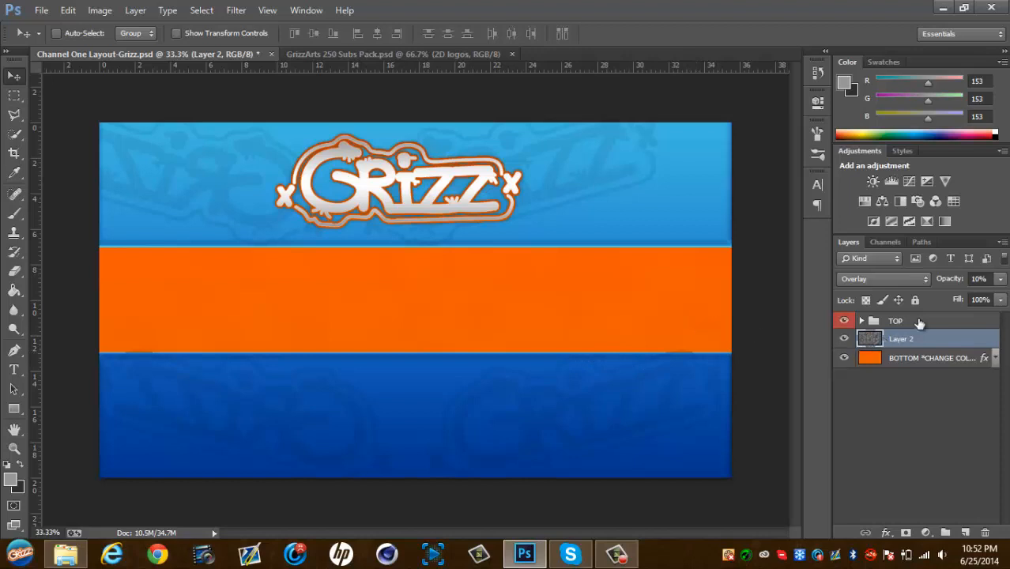
{"action": "left_click", "coordinate": [1000, 279]}
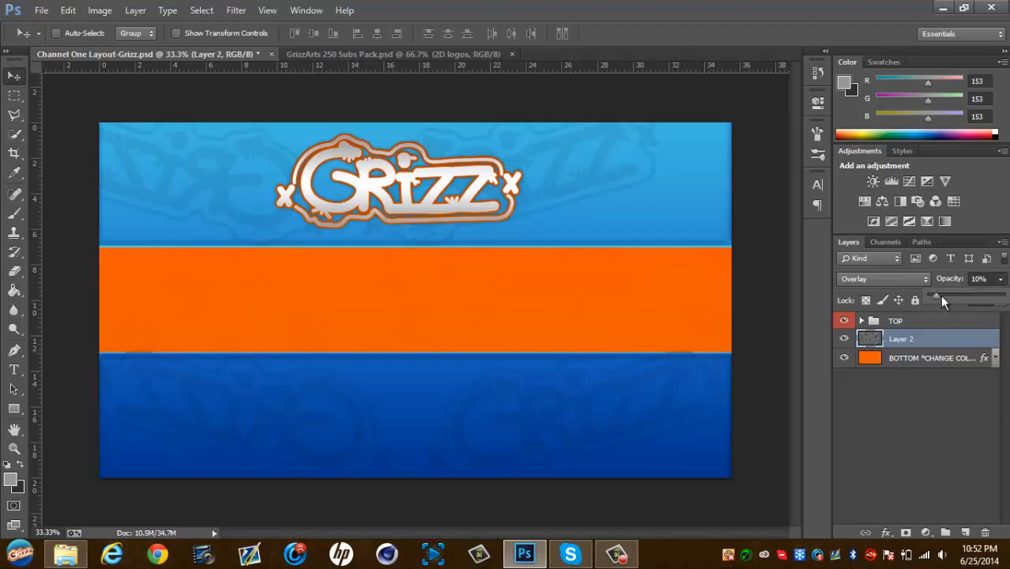
{"action": "mouse_move", "coordinate": [936, 299]}
{"action": "left_mouse_down"}
{"action": "mouse_move", "coordinate": [978, 306]}
{"action": "mouse_move", "coordinate": [943, 307]}
{"action": "left_mouse_up"}
{"action": "left_click", "coordinate": [926, 420]}
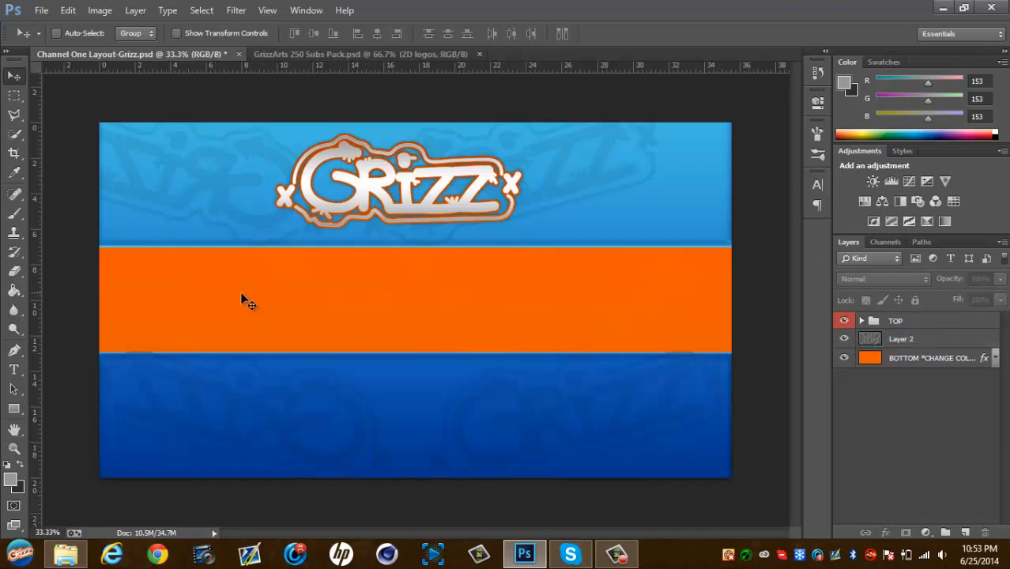
Show the guides and start a Pen path from outside the canvas's left edge along the orange band, sloping up to a short raised section
{"action": "left_click", "coordinate": [13, 350]}
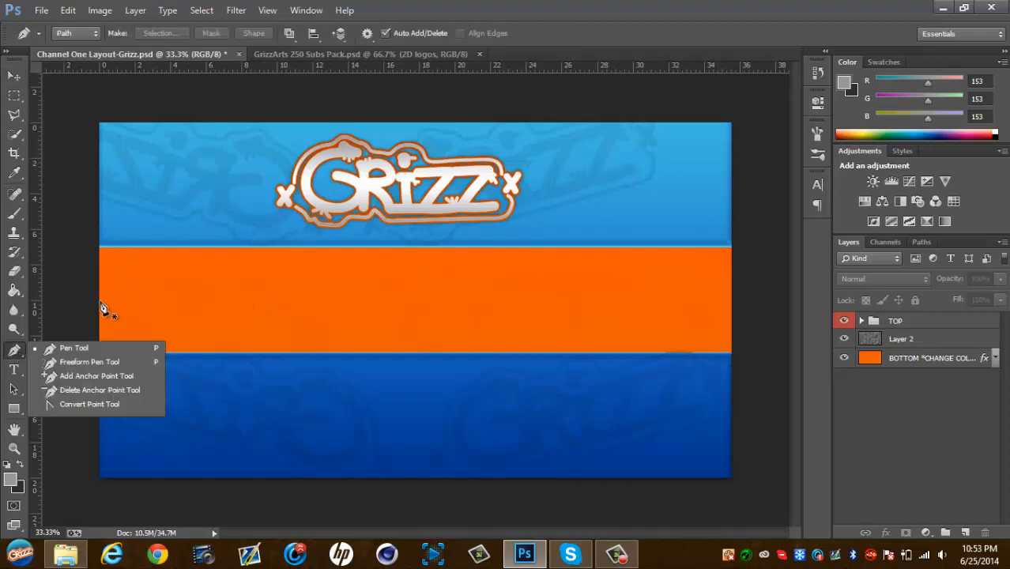
{"action": "left_click", "coordinate": [99, 349]}
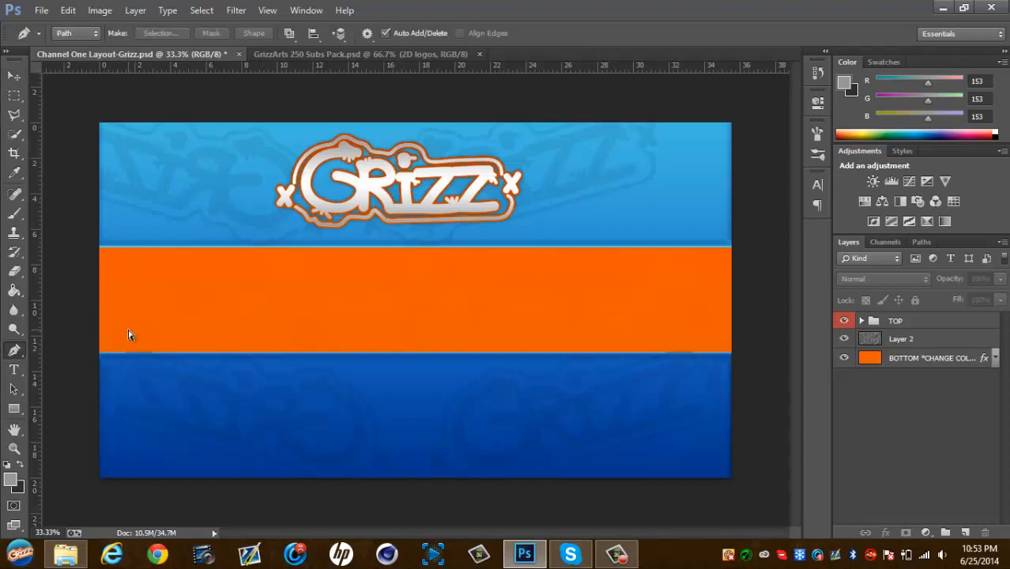
{"action": "key", "text": "ctrl+semicolon"}
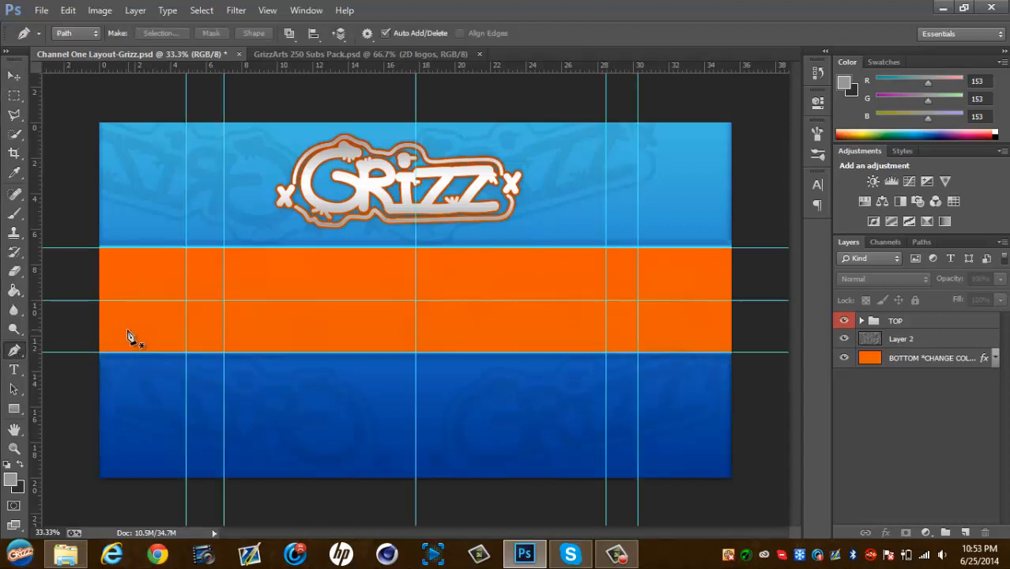
{"action": "left_click", "coordinate": [90, 290]}
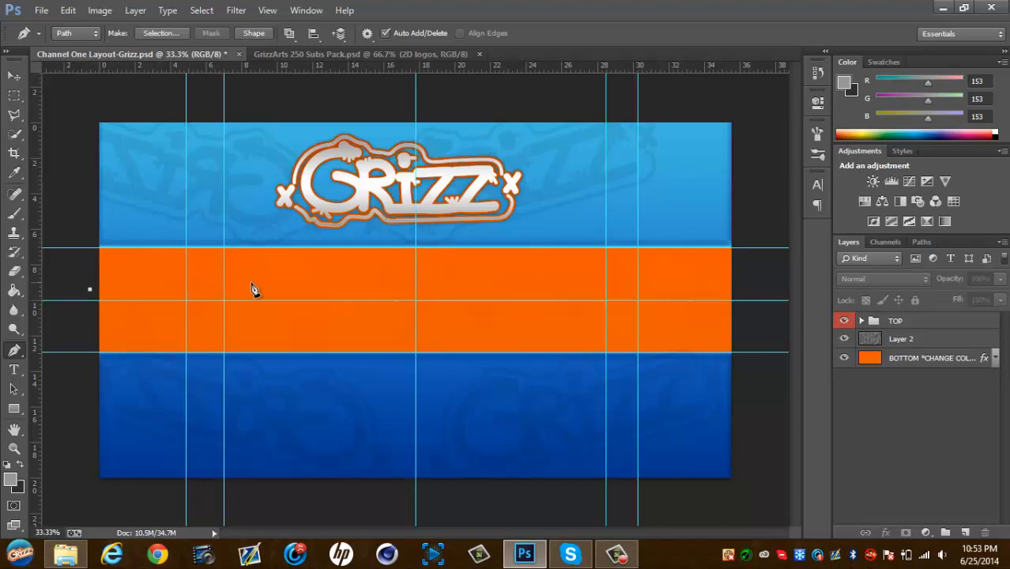
{"action": "left_click", "coordinate": [320, 290]}
{"action": "left_click", "coordinate": [339, 270]}
{"action": "key", "text": "ctrl+z"}
{"action": "left_click", "coordinate": [324, 262]}
{"action": "left_click", "coordinate": [374, 266]}
Continue the path down to a lower shelf ending at the vertical center guide, and close it with a level bottom edge just below the middle guide
{"action": "left_click", "coordinate": [388, 286]}
{"action": "key", "text": "ctrl+z"}
{"action": "left_click", "coordinate": [387, 274]}
{"action": "left_click", "coordinate": [416, 274]}
{"action": "left_click", "coordinate": [416, 319]}
{"action": "left_click", "coordinate": [91, 319]}
{"action": "left_click", "coordinate": [89, 290]}
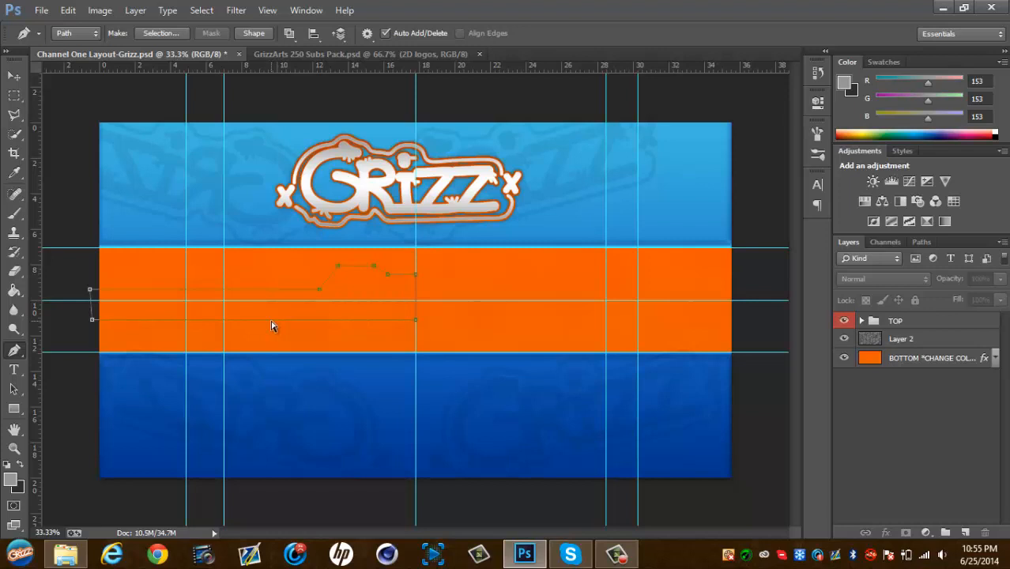
{"action": "left_click_drag", "start_coordinate": [272, 319], "coordinate": [273, 313]}
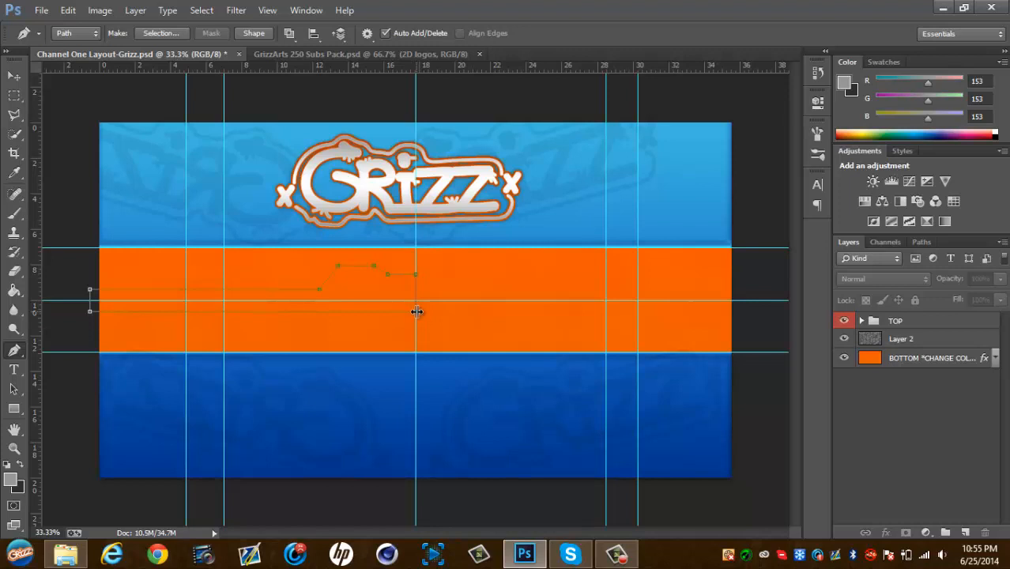
Add a new layer above the clouds layer and turn the closed stepped path into a selection
{"action": "right_click", "coordinate": [450, 315]}
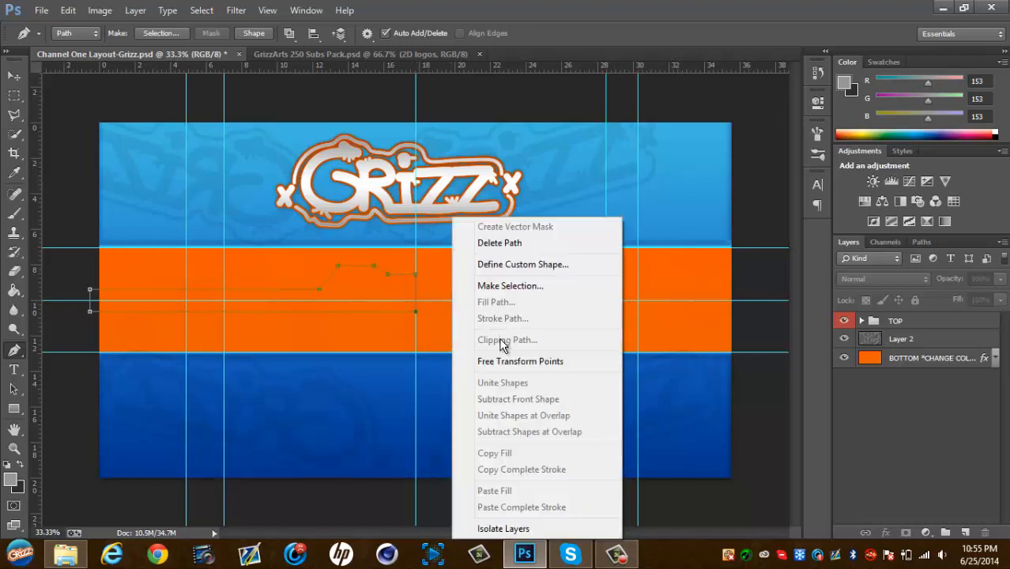
{"action": "left_click", "coordinate": [892, 347]}
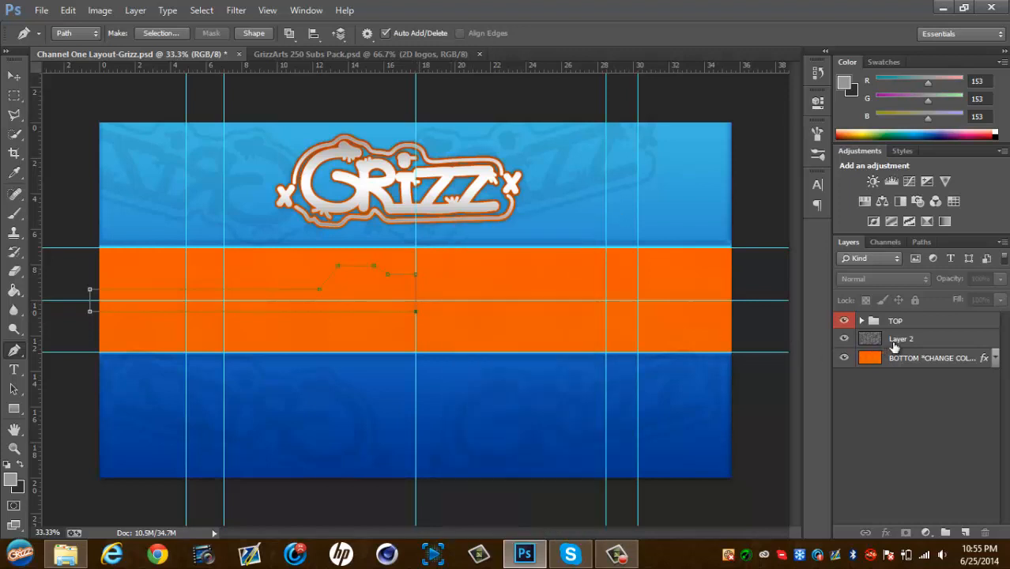
{"action": "left_click", "coordinate": [905, 340]}
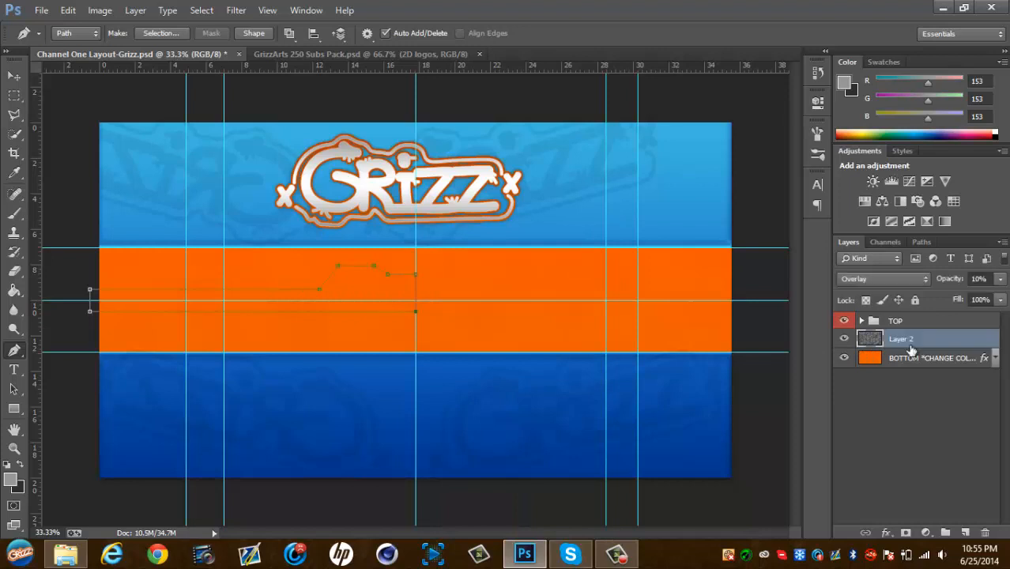
{"action": "left_click", "coordinate": [966, 532]}
{"action": "right_click", "coordinate": [520, 329]}
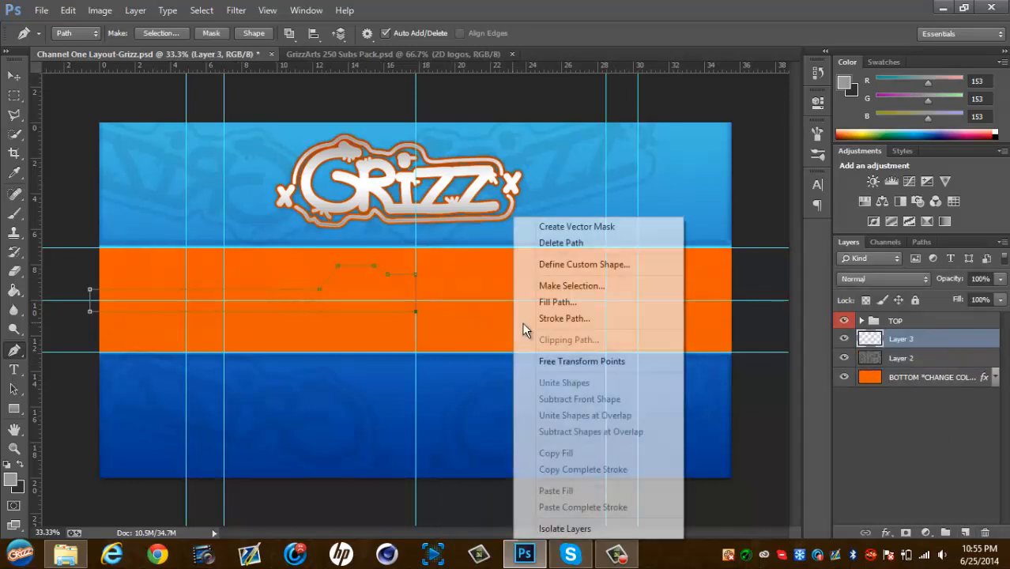
{"action": "left_click", "coordinate": [574, 288]}
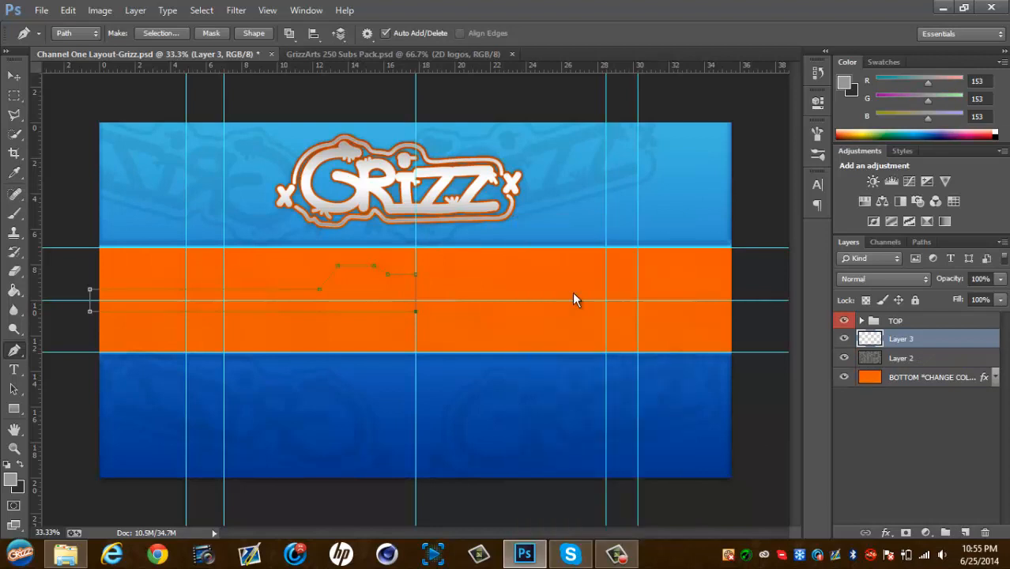
{"action": "left_click", "coordinate": [583, 157]}
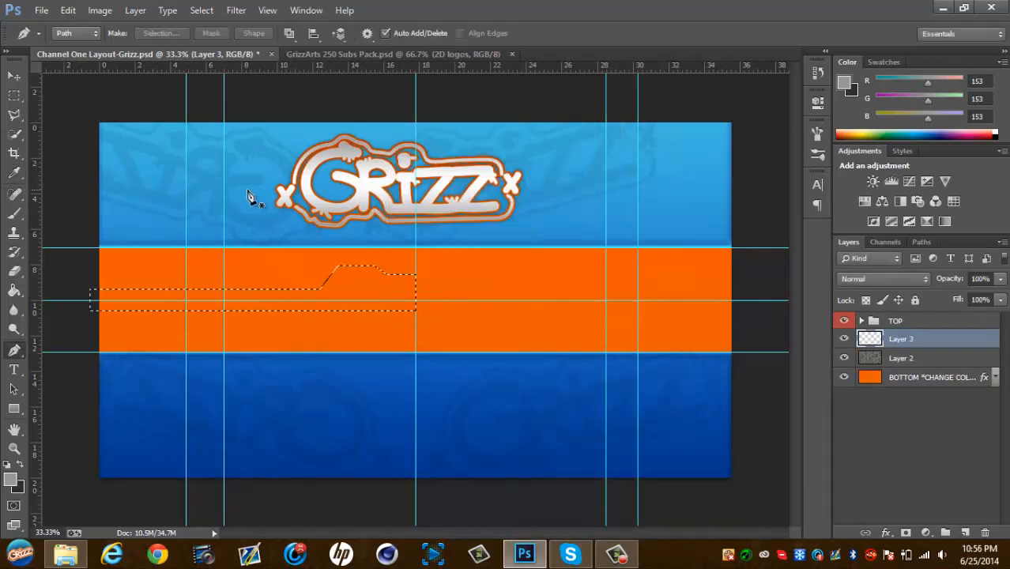
Fill the stepped selection on the new layer with near-white #f3f3f3 at 100% opacity and deselect it
{"action": "left_click", "coordinate": [14, 95]}
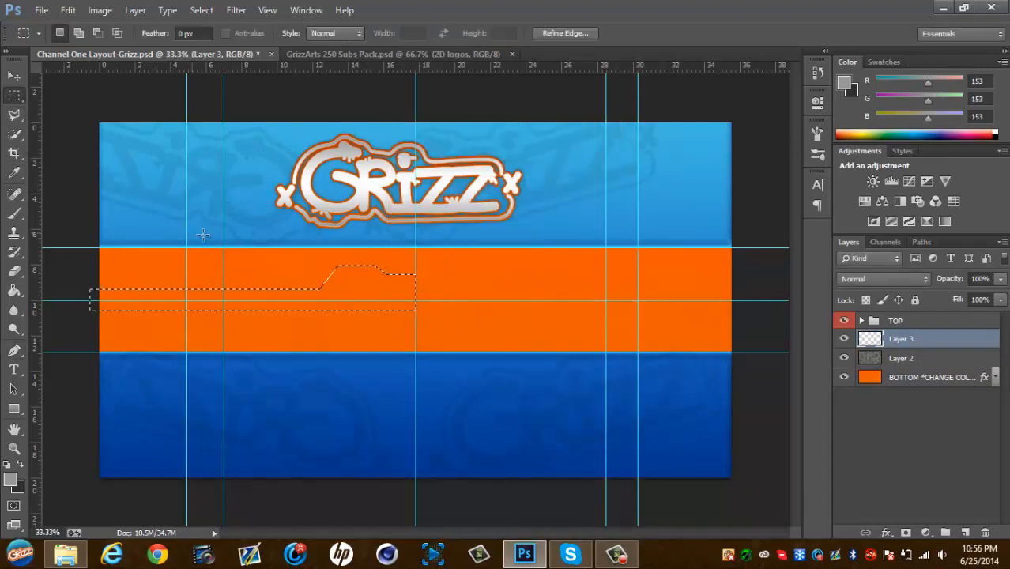
{"action": "right_click", "coordinate": [295, 274]}
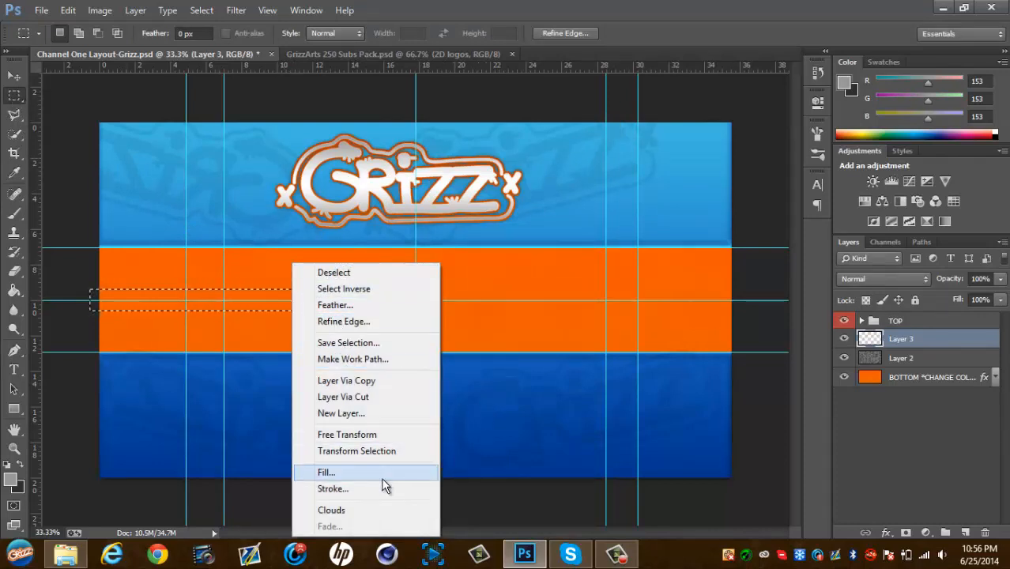
{"action": "left_click", "coordinate": [331, 475]}
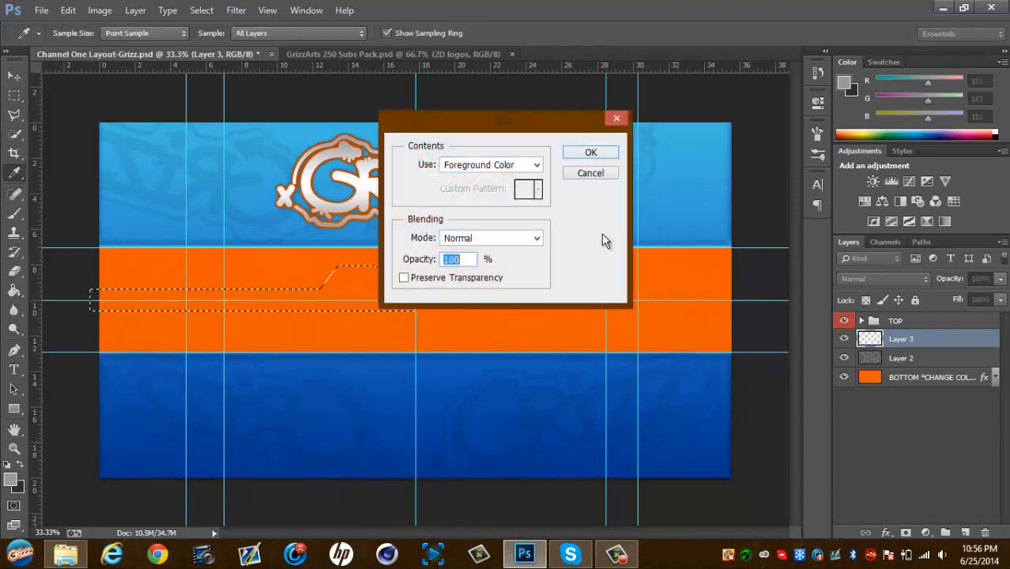
{"action": "left_click", "coordinate": [526, 166]}
{"action": "left_click", "coordinate": [479, 204]}
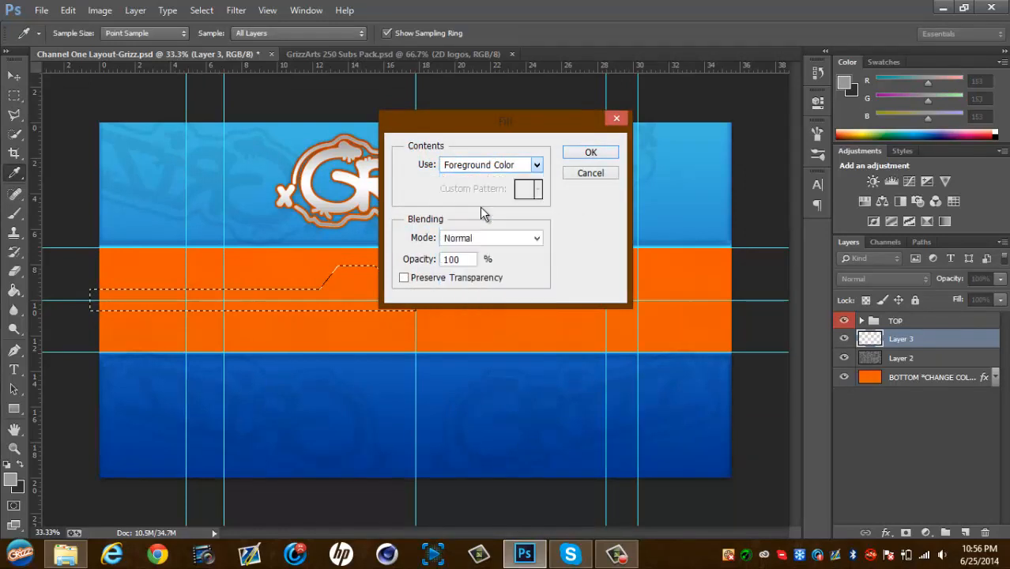
{"action": "mouse_move", "coordinate": [699, 236]}
{"action": "left_mouse_down"}
{"action": "mouse_move", "coordinate": [641, 214]}
{"action": "mouse_move", "coordinate": [648, 205]}
{"action": "left_mouse_up"}
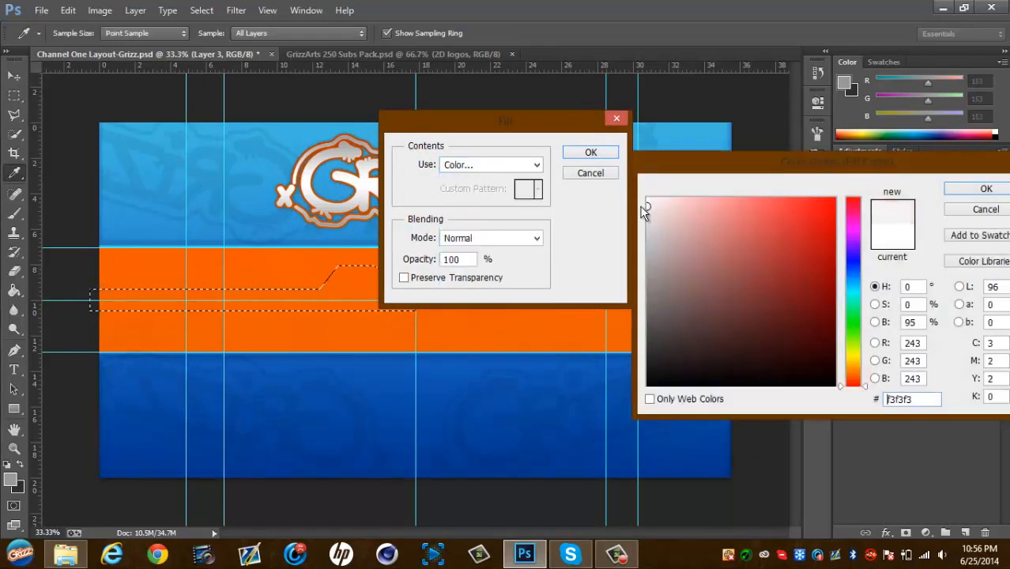
{"action": "left_click", "coordinate": [959, 190]}
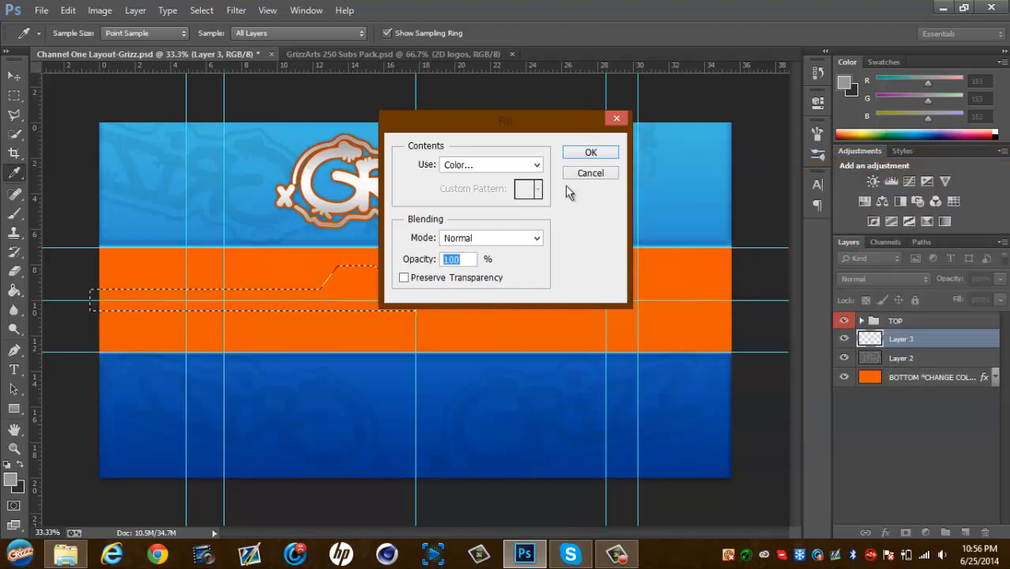
{"action": "left_click", "coordinate": [591, 152]}
{"action": "key", "text": "m"}
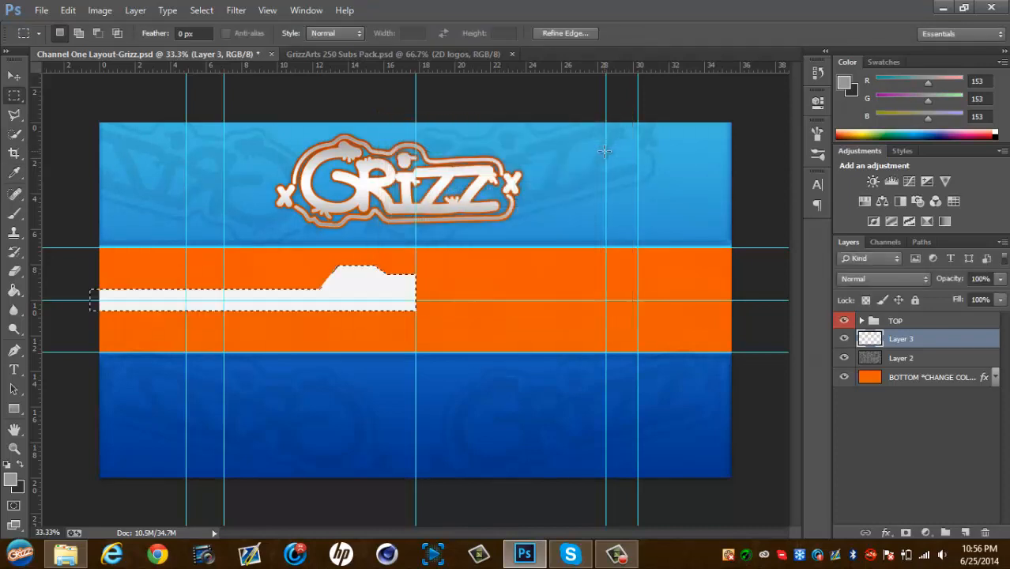
{"action": "right_click", "coordinate": [523, 338]}
{"action": "left_click", "coordinate": [610, 70]}
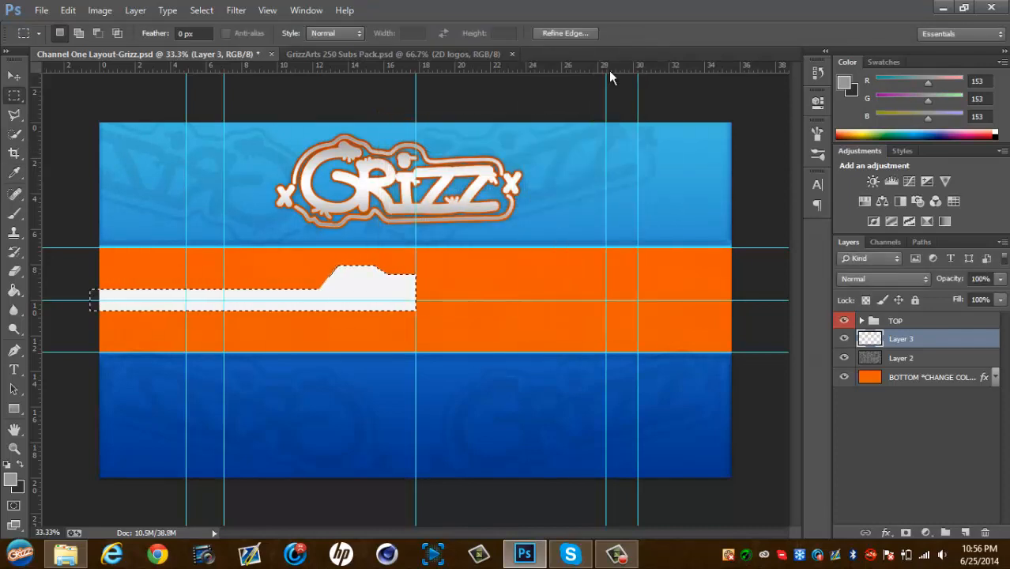
Hide the guides and save the layout
{"action": "left_click", "coordinate": [13, 76]}
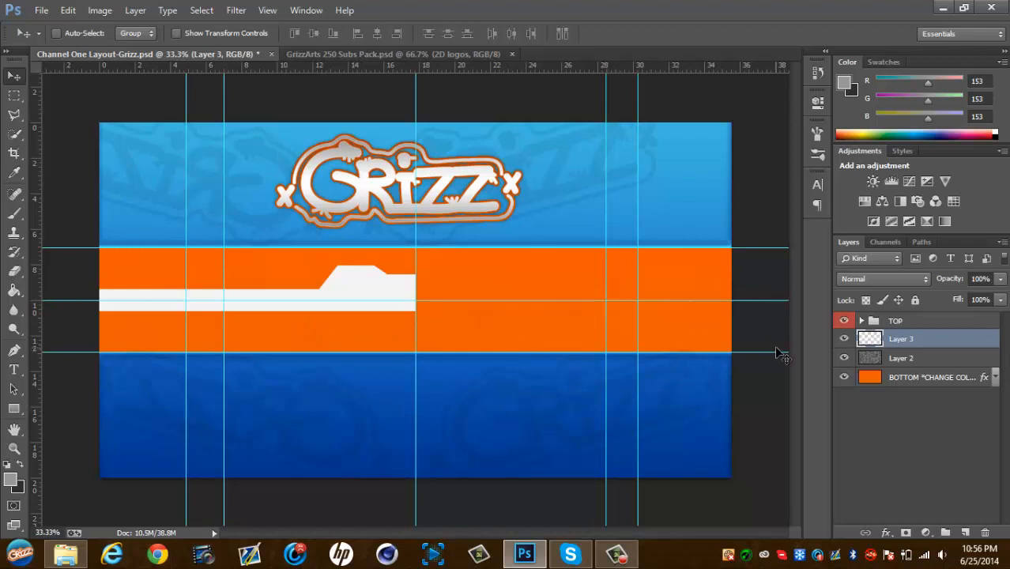
{"action": "key", "text": "ctrl+semicolon"}
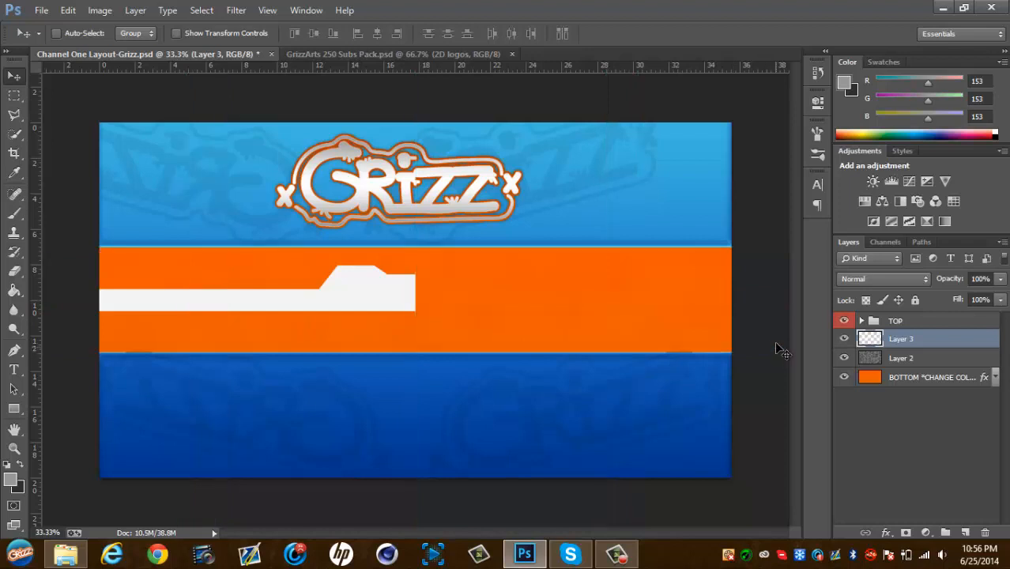
{"action": "key", "text": "ctrl+s"}
Duplicate the white stepped shape's layer and flip the copy horizontally
{"action": "key", "text": "ctrl+j"}
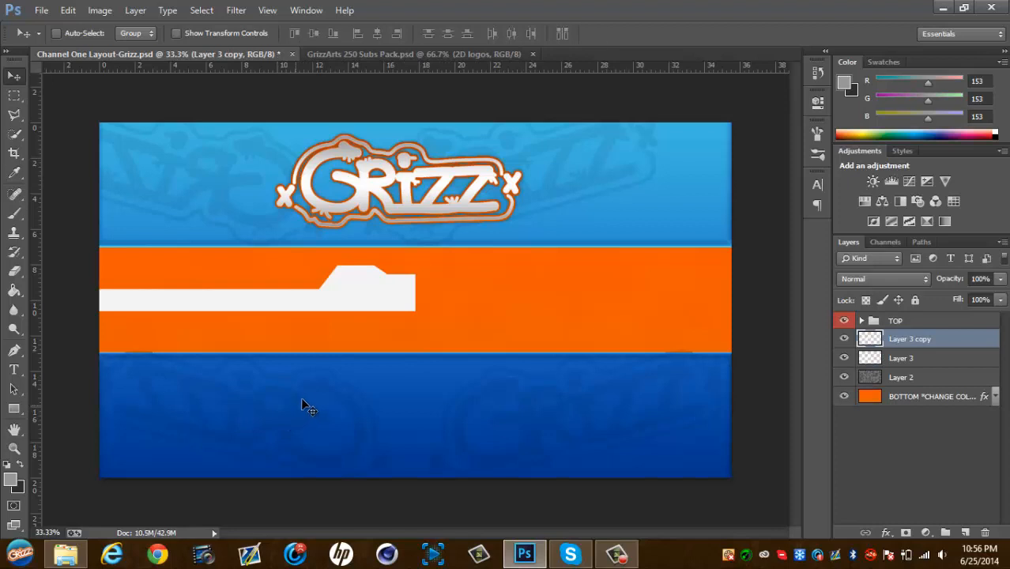
{"action": "key", "text": "ctrl+t"}
{"action": "right_click", "coordinate": [523, 282]}
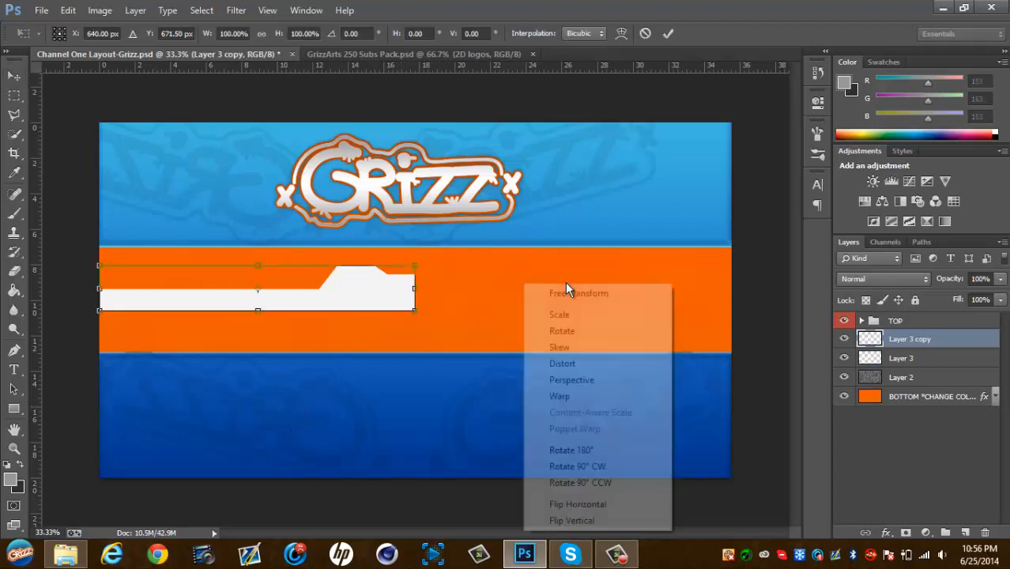
{"action": "left_click", "coordinate": [593, 505]}
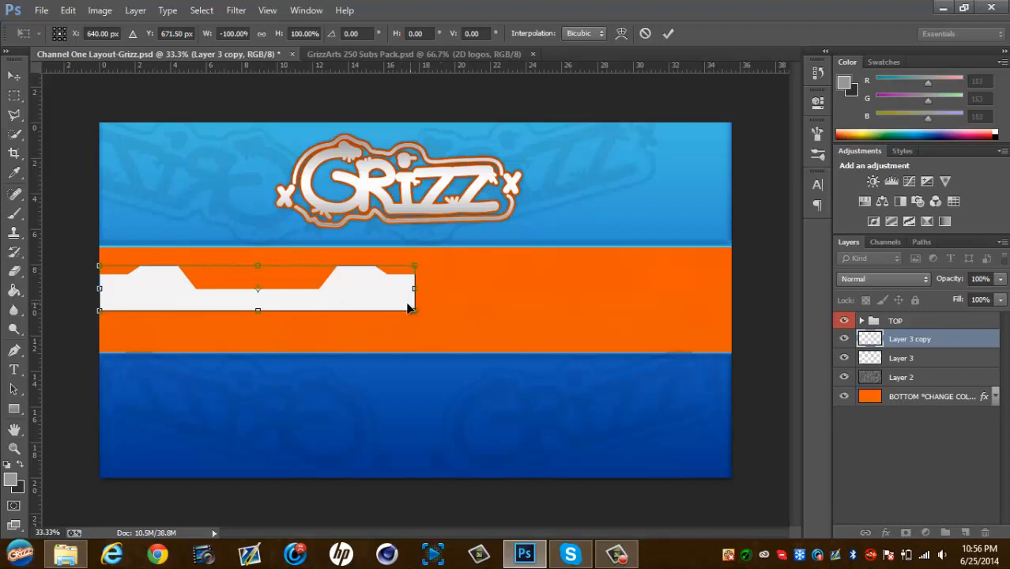
Move the flipped copy sideways to X 1920 px so it meets the original at the vertical center guide, and apply the transform
{"action": "left_click_drag", "start_coordinate": [360, 301], "coordinate": [648, 311]}
{"action": "left_click_drag", "start_coordinate": [486, 305], "coordinate": [510, 300]}
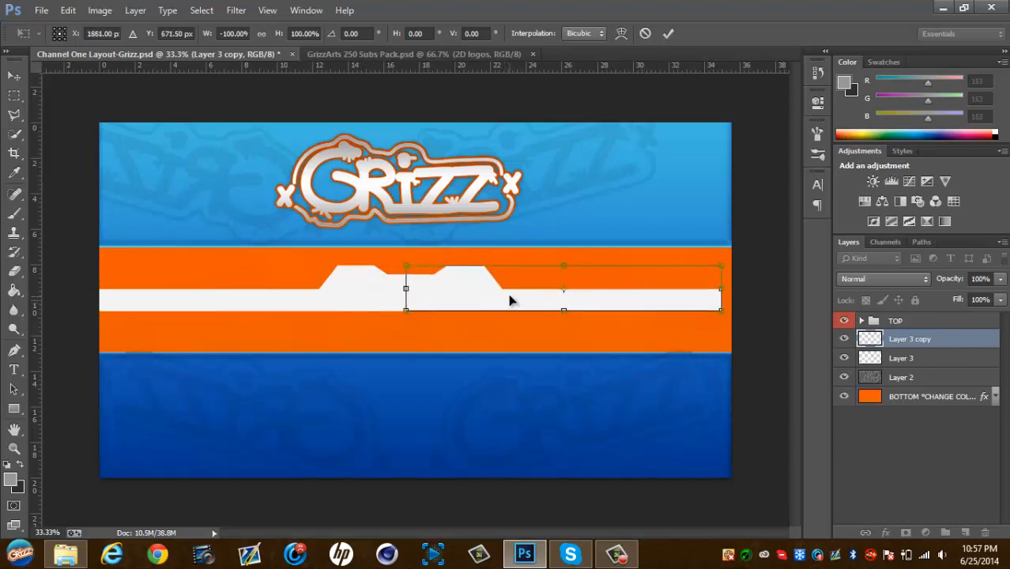
{"action": "key", "text": "ctrl+semicolon"}
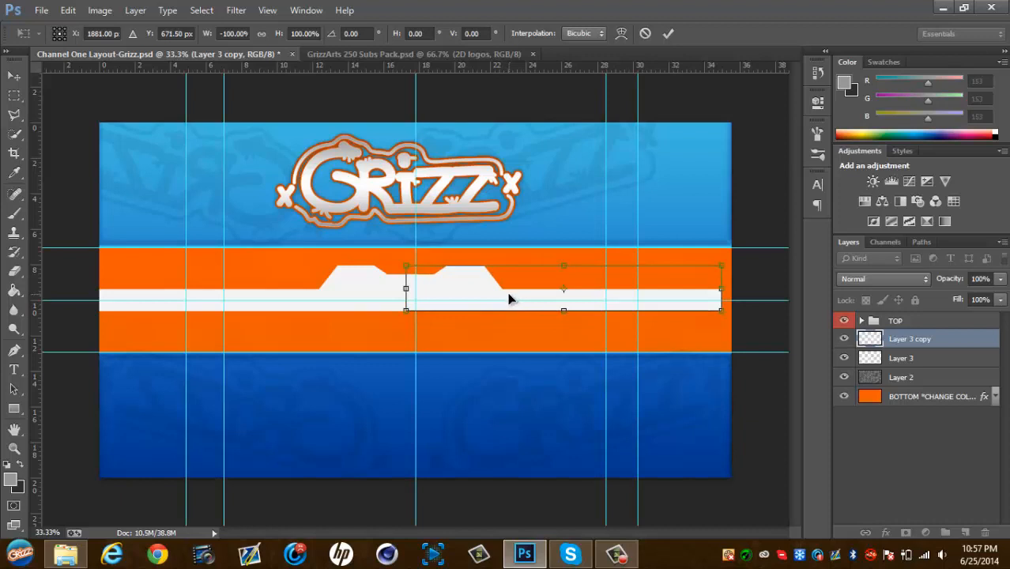
{"action": "left_click_drag", "start_coordinate": [509, 299], "coordinate": [521, 301]}
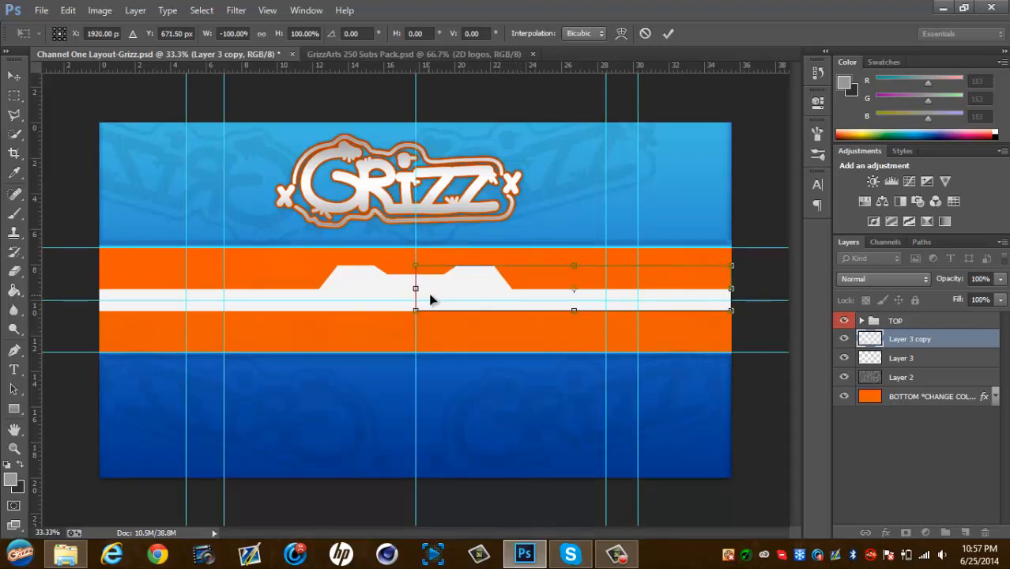
{"action": "left_click", "coordinate": [668, 33]}
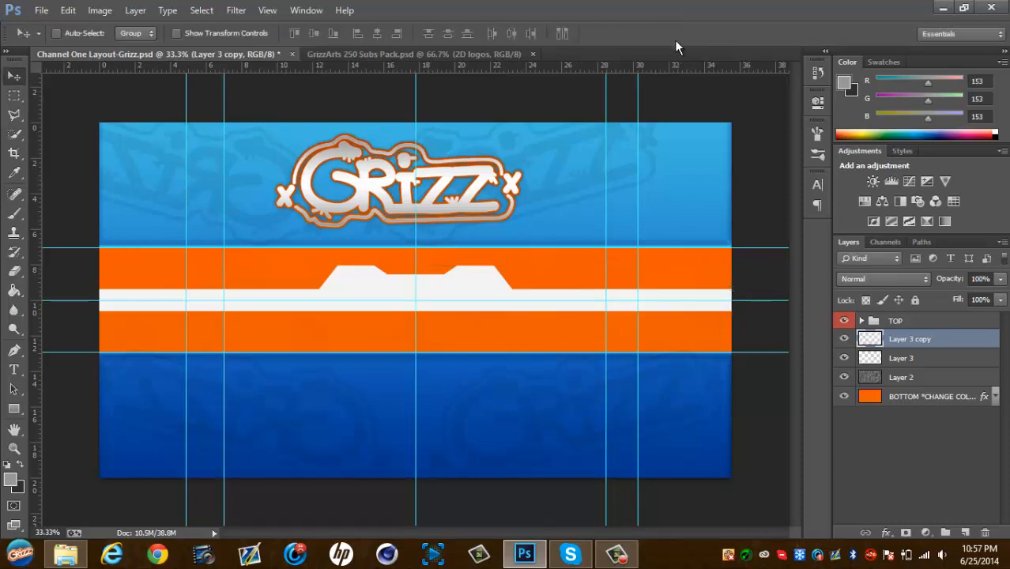
{"action": "key", "text": "ctrl+semicolon"}
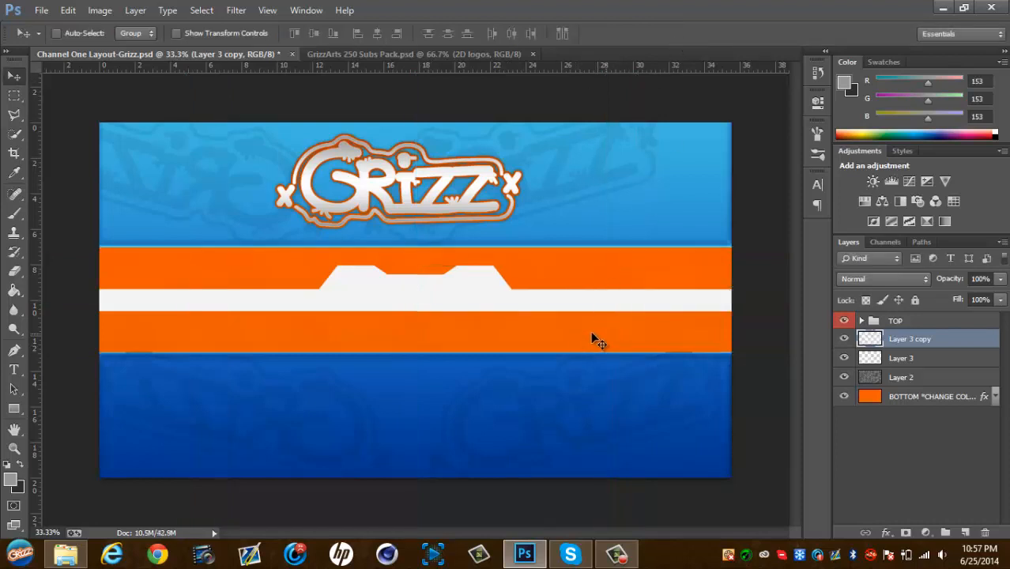
Examine the seam between the two bar halves at the center up close, along the upper and lower edges
{"action": "key", "text": "ctrl+semicolon"}
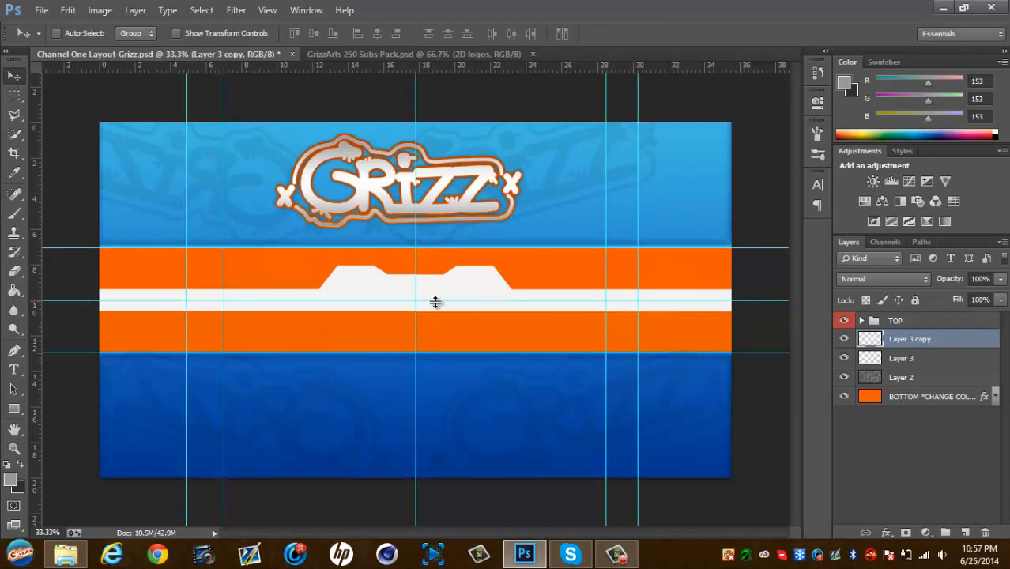
{"action": "key", "text": "ctrl+semicolon"}
{"action": "key", "text": "ctrl+plus"}
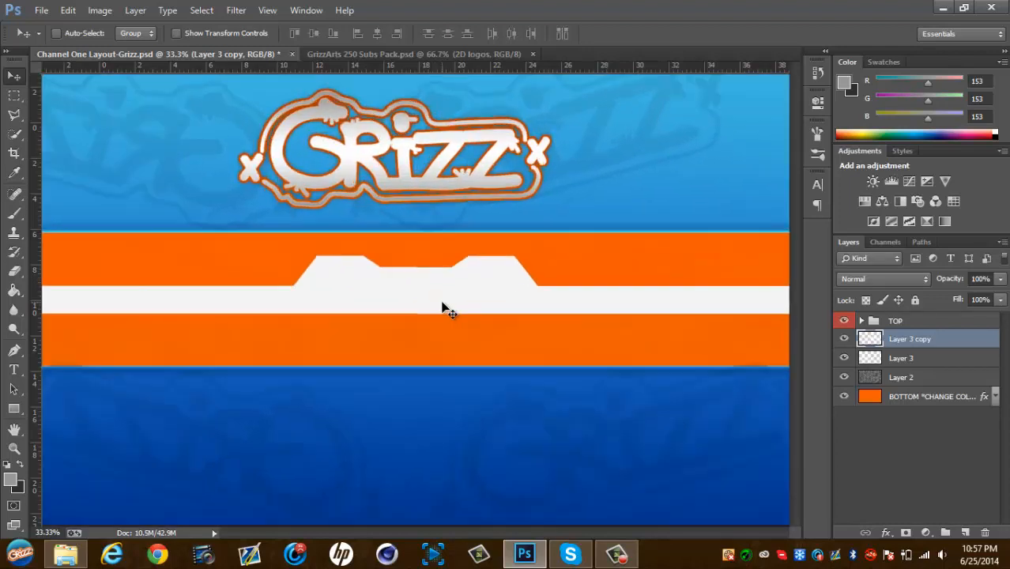
{"action": "key", "text": "ctrl+plus"}
{"action": "key", "text": "ctrl+plus"}
{"action": "key", "text": "ctrl+plus"}
{"action": "key", "text": "ctrl+plus"}
{"action": "key", "text": "ctrl+plus"}
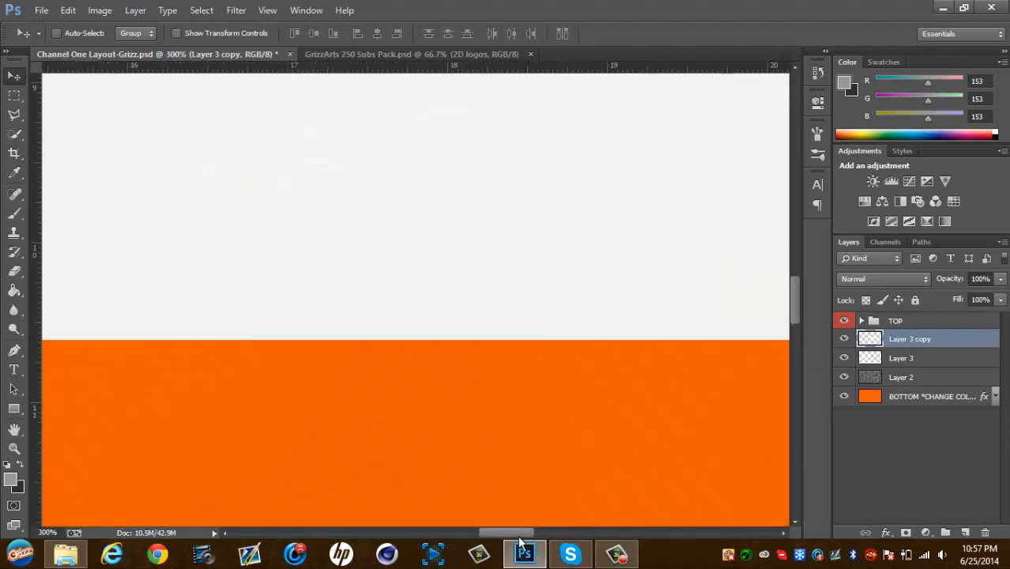
{"action": "mouse_move", "coordinate": [518, 536]}
{"action": "left_mouse_down"}
{"action": "mouse_move", "coordinate": [571, 541]}
{"action": "mouse_move", "coordinate": [494, 539]}
{"action": "mouse_move", "coordinate": [503, 529]}
{"action": "left_mouse_up"}
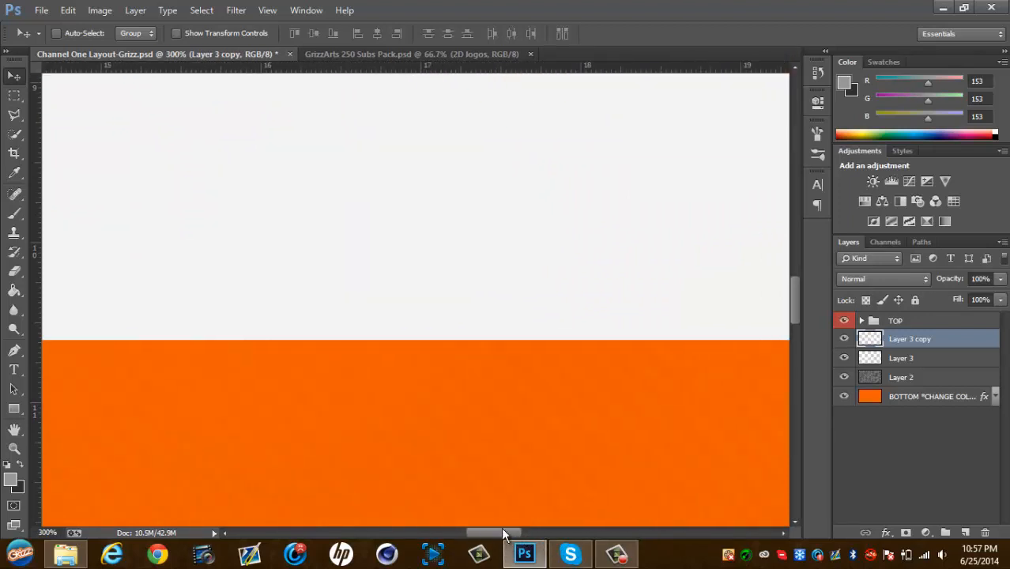
{"action": "scroll", "coordinate": [535, 357], "scroll_direction": "up", "scroll_amount": 3}
{"action": "scroll", "coordinate": [536, 357], "scroll_direction": "down", "scroll_amount": 3}
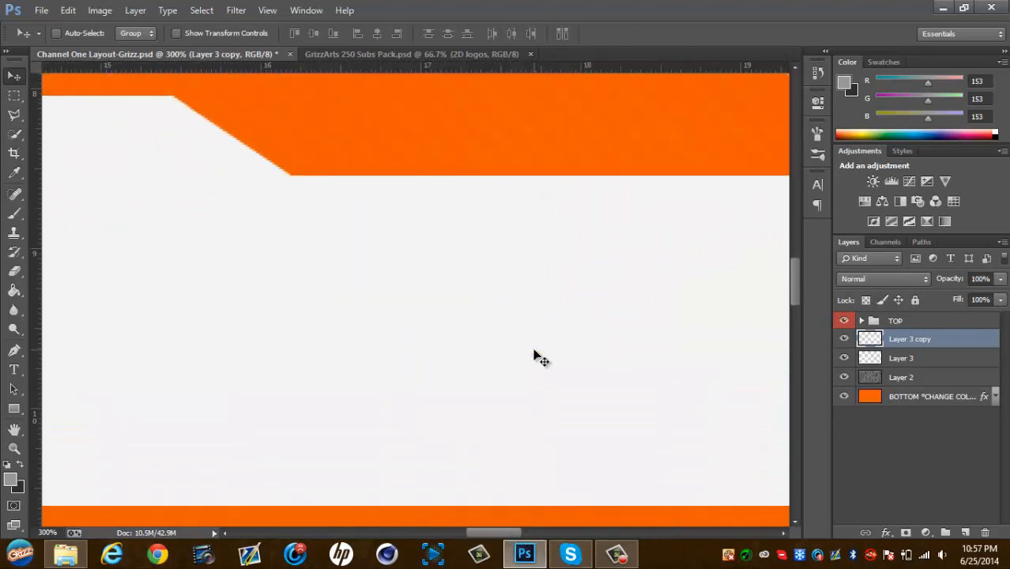
{"action": "scroll", "coordinate": [534, 352], "scroll_direction": "down", "scroll_amount": 1}
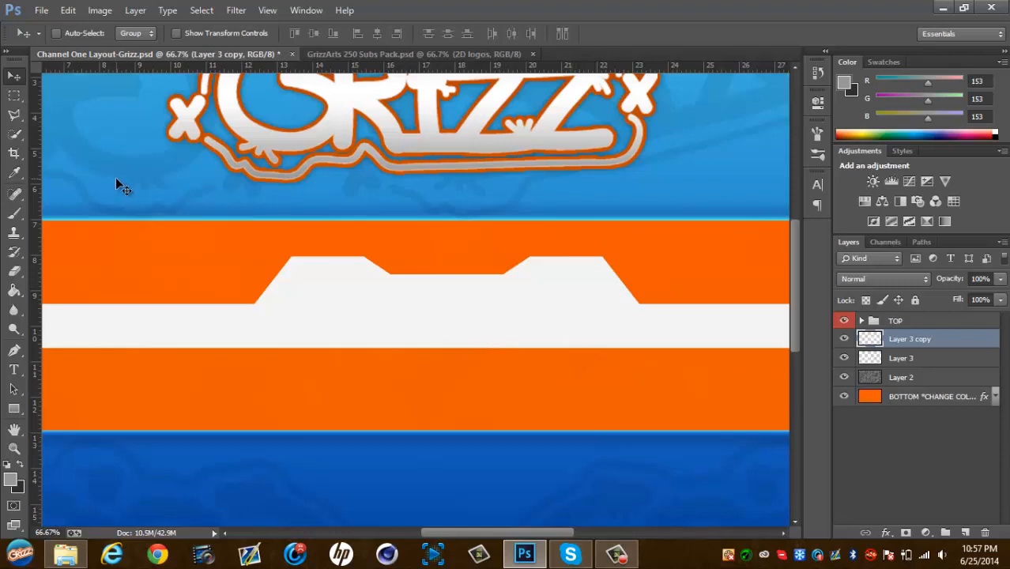
{"action": "left_click", "coordinate": [14, 95]}
{"action": "left_click_drag", "start_coordinate": [234, 230], "coordinate": [561, 328]}
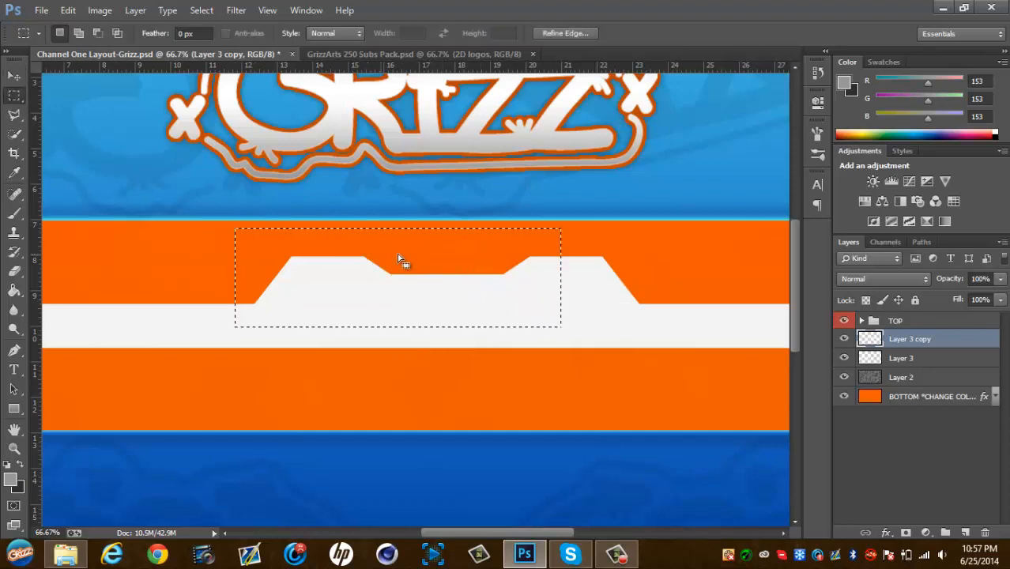
{"action": "right_click", "coordinate": [424, 118]}
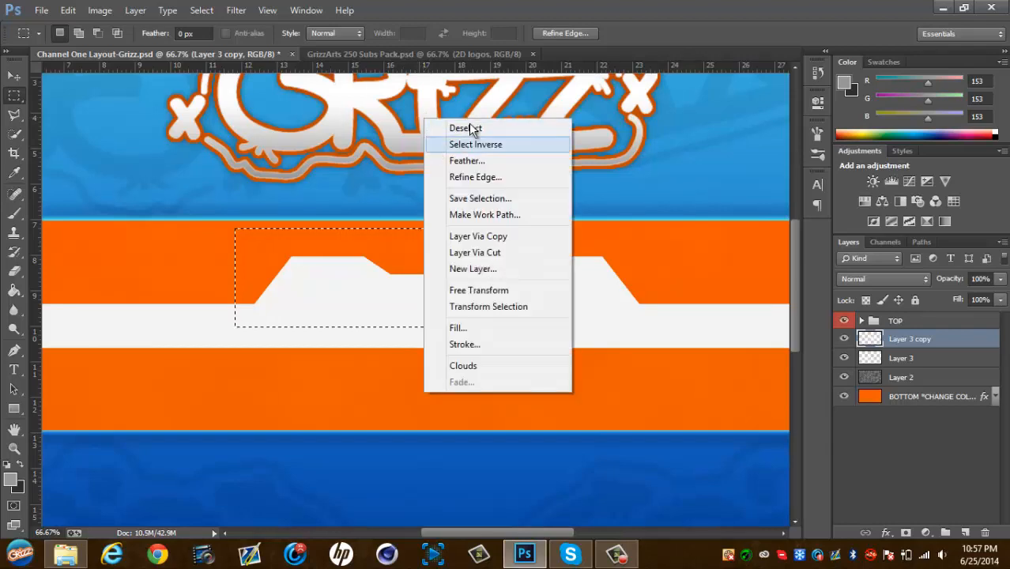
{"action": "left_click", "coordinate": [477, 127]}
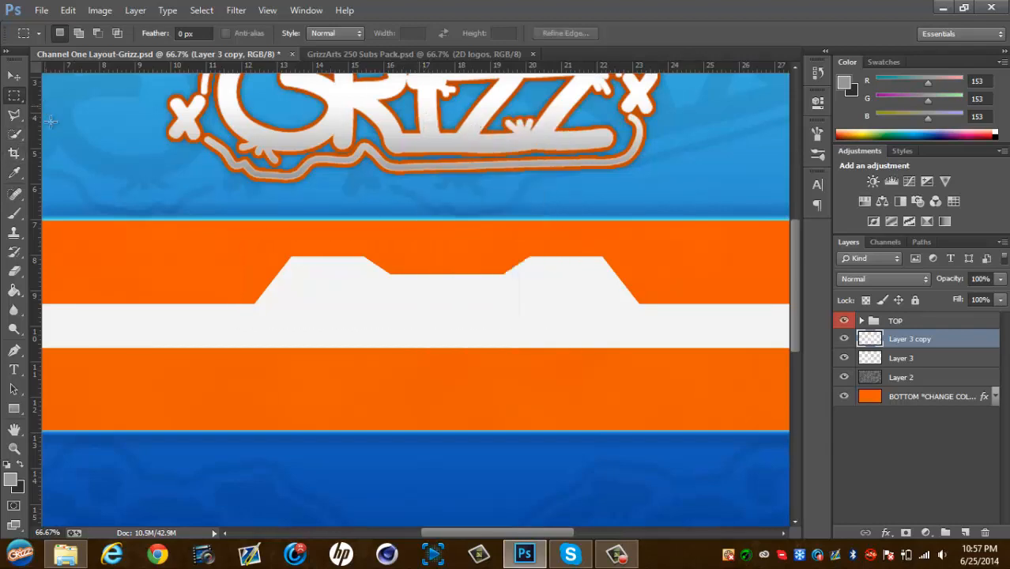
{"action": "key", "text": "ctrl+minus"}
{"action": "key", "text": "ctrl+minus"}
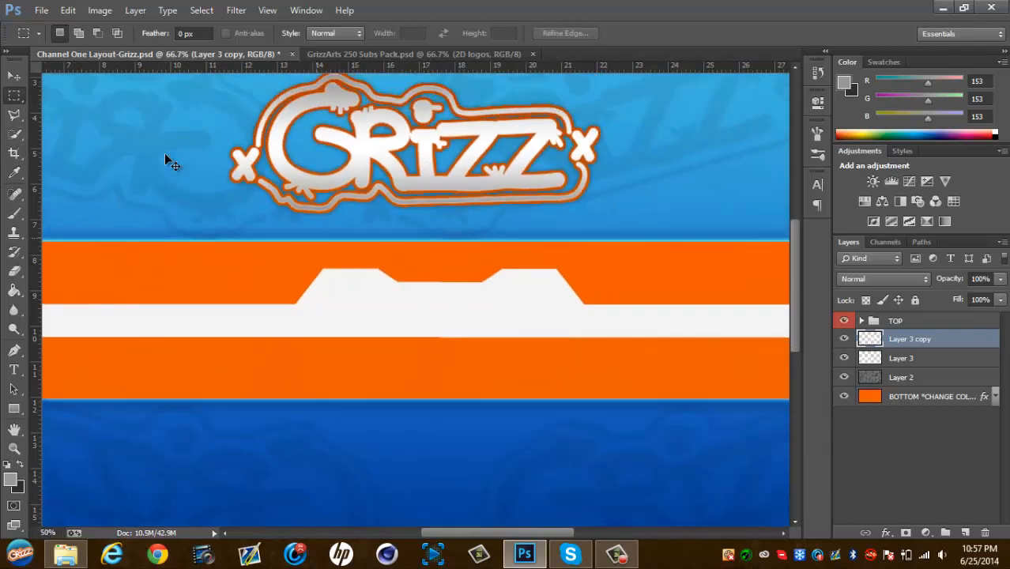
{"action": "key", "text": "ctrl+semicolon"}
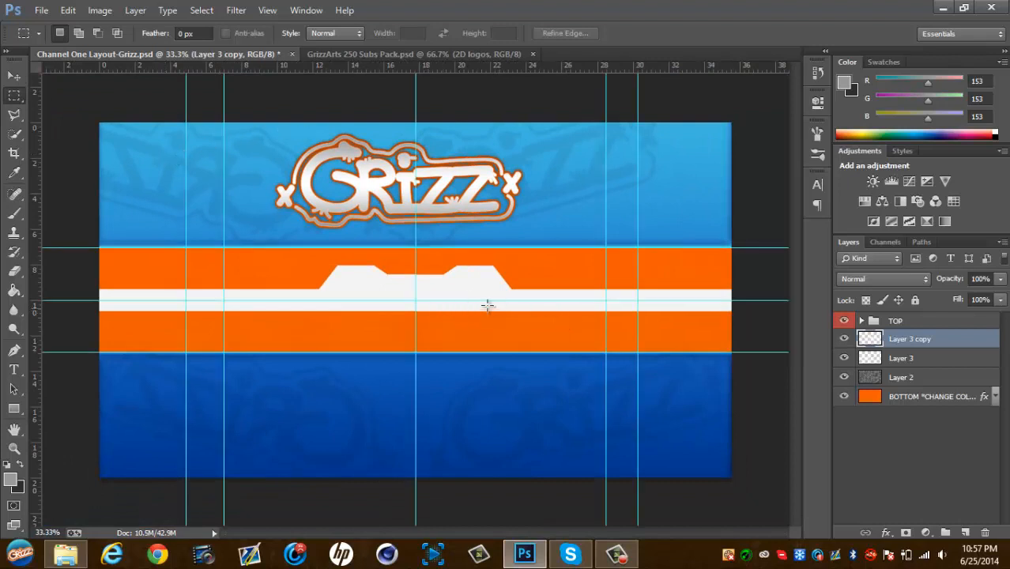
{"action": "key", "text": "ctrl+semicolon"}
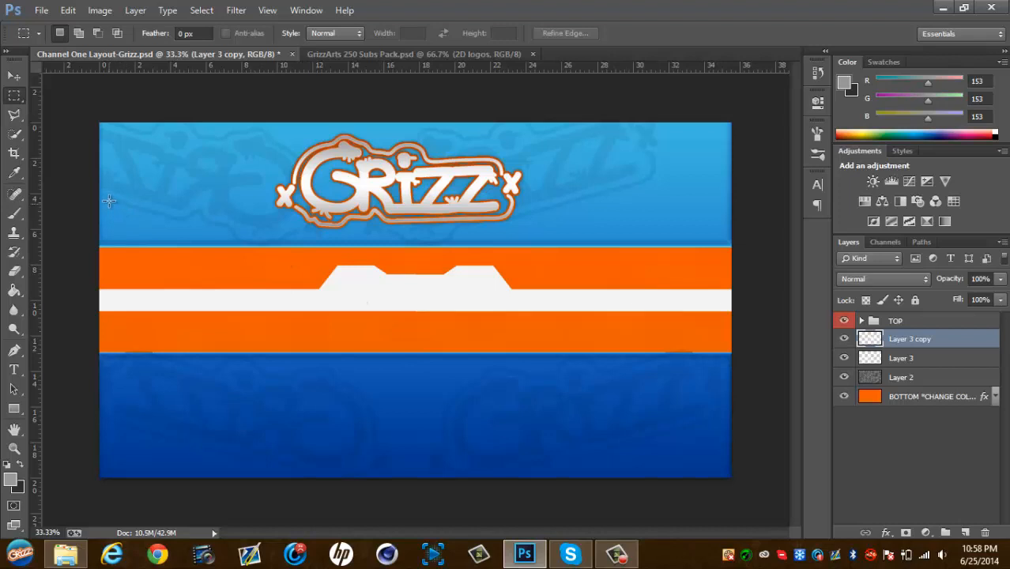
Select the two white bar halves, Layer 3 and Layer 3 copy, and merge them into one layer
{"action": "left_click", "coordinate": [14, 75]}
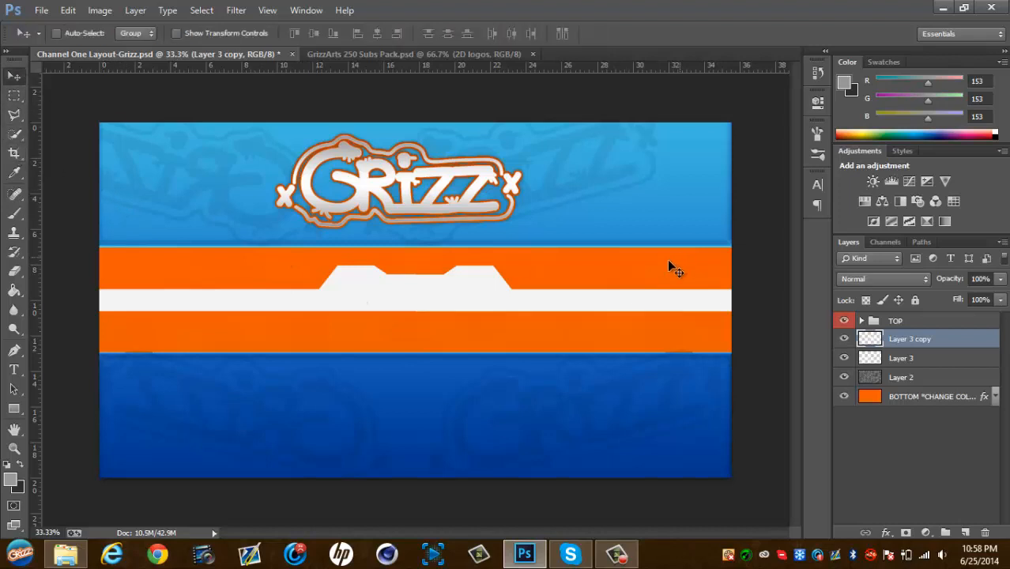
{"action": "left_click", "coordinate": [931, 360], "text": "shift"}
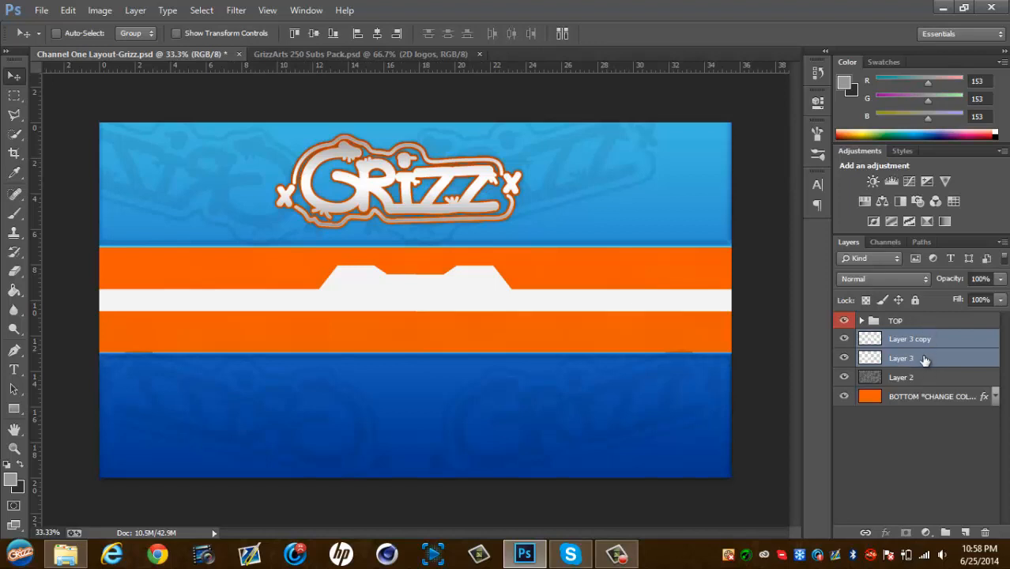
{"action": "left_click", "coordinate": [942, 340]}
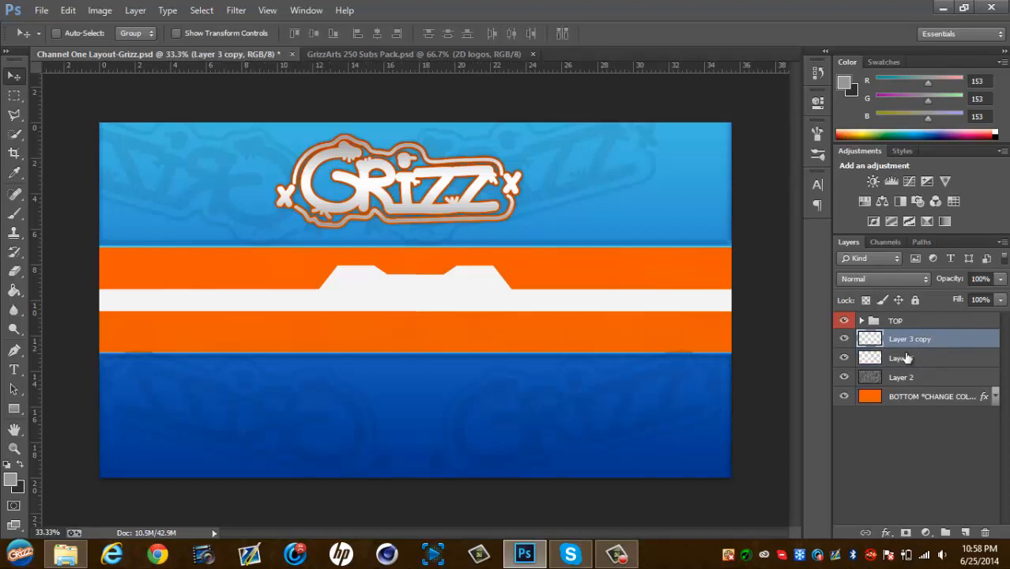
{"action": "left_click", "coordinate": [907, 358]}
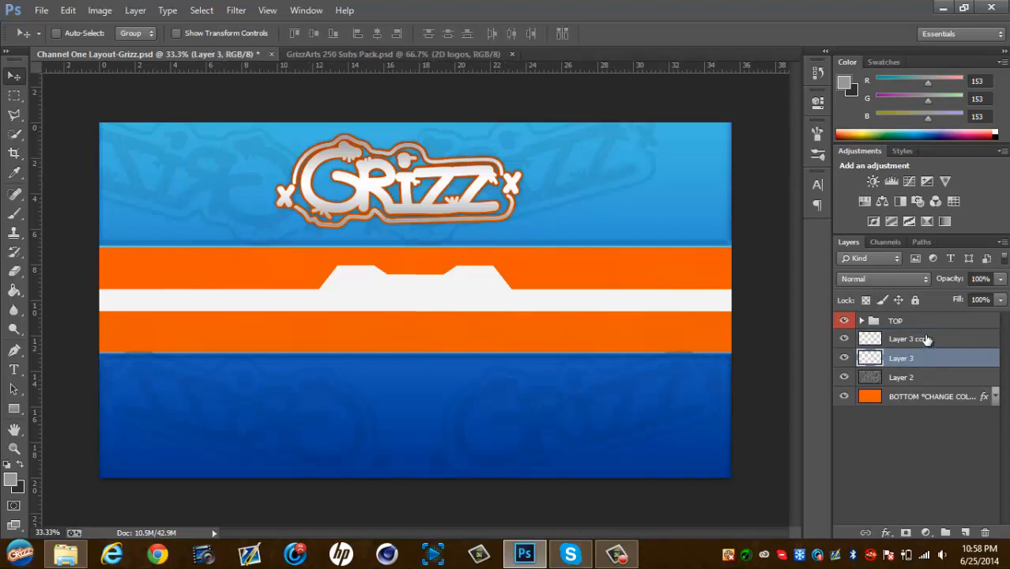
{"action": "left_click", "coordinate": [925, 340], "text": "shift"}
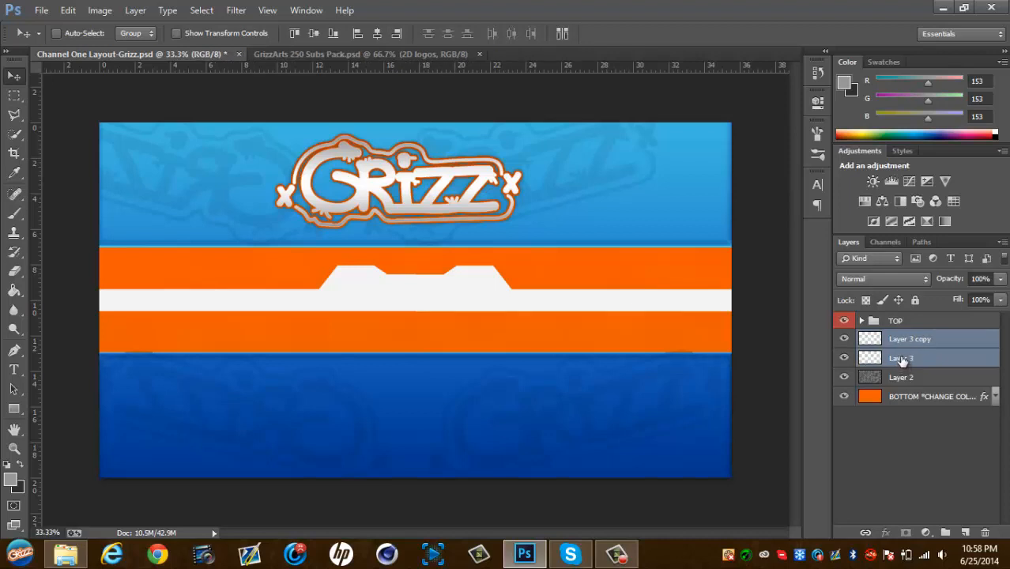
{"action": "key", "text": "ctrl+e"}
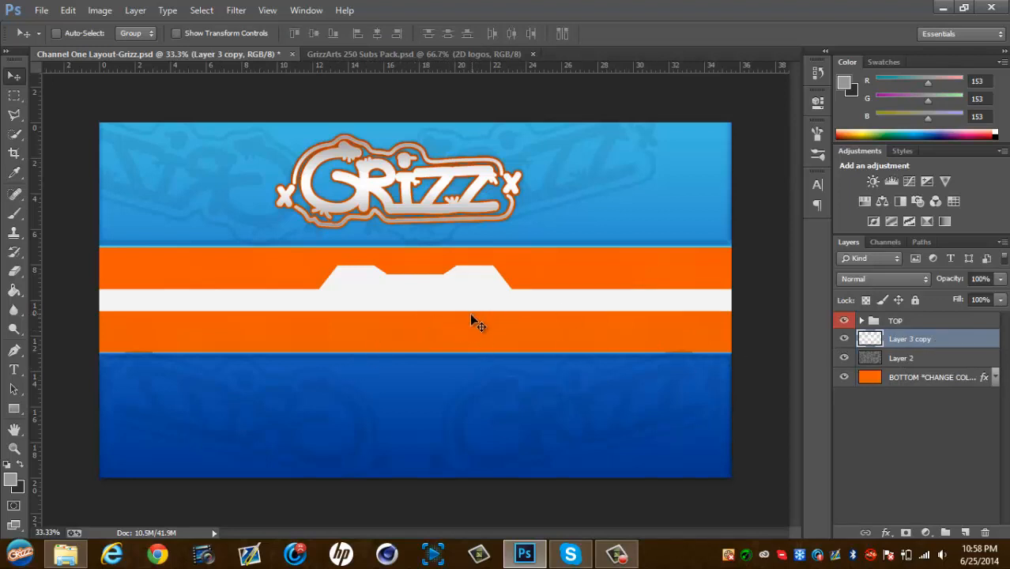
{"action": "key", "text": "ctrl+t"}
{"action": "right_click", "coordinate": [488, 282]}
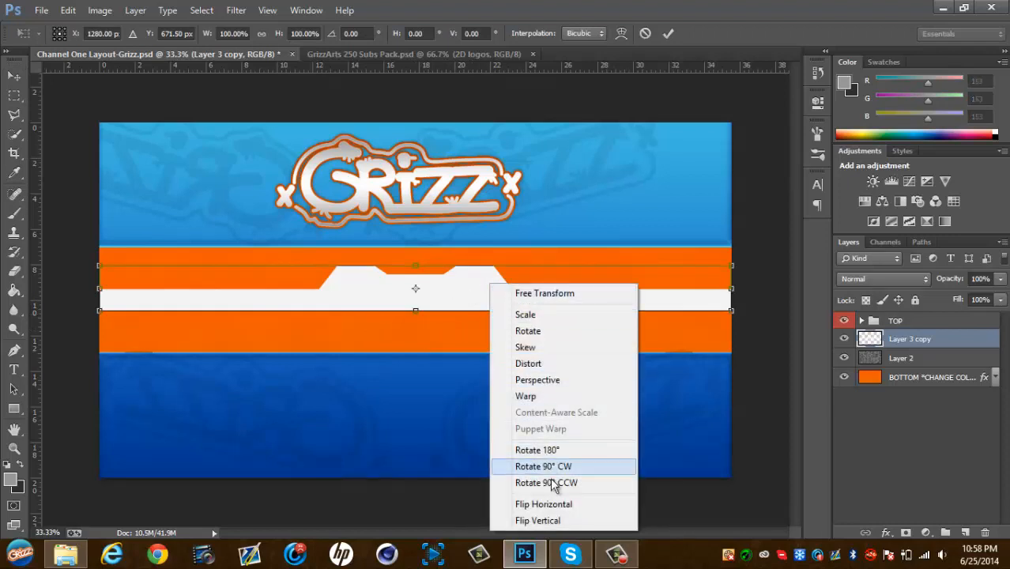
{"action": "left_click", "coordinate": [553, 522]}
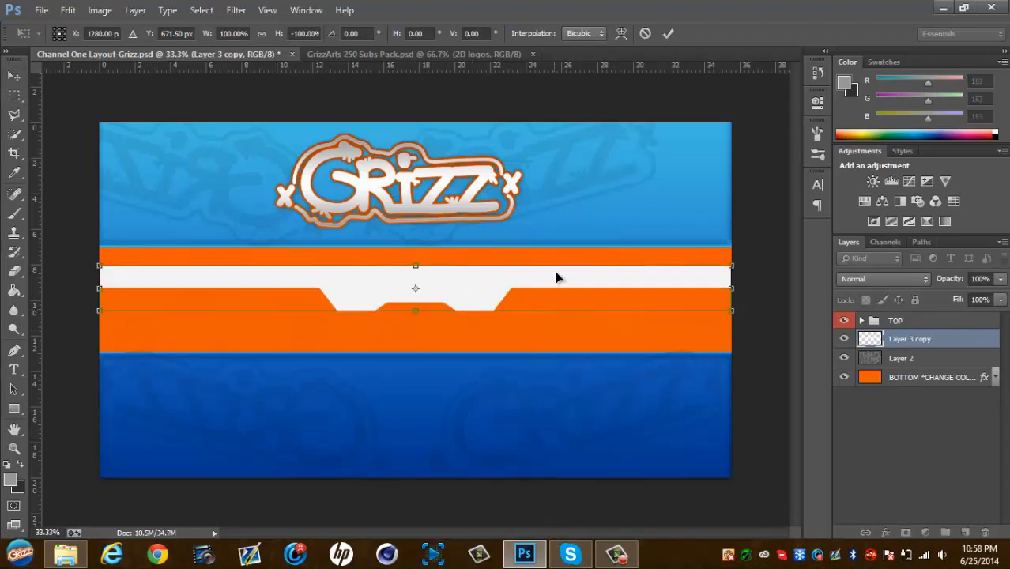
{"action": "left_click", "coordinate": [653, 31]}
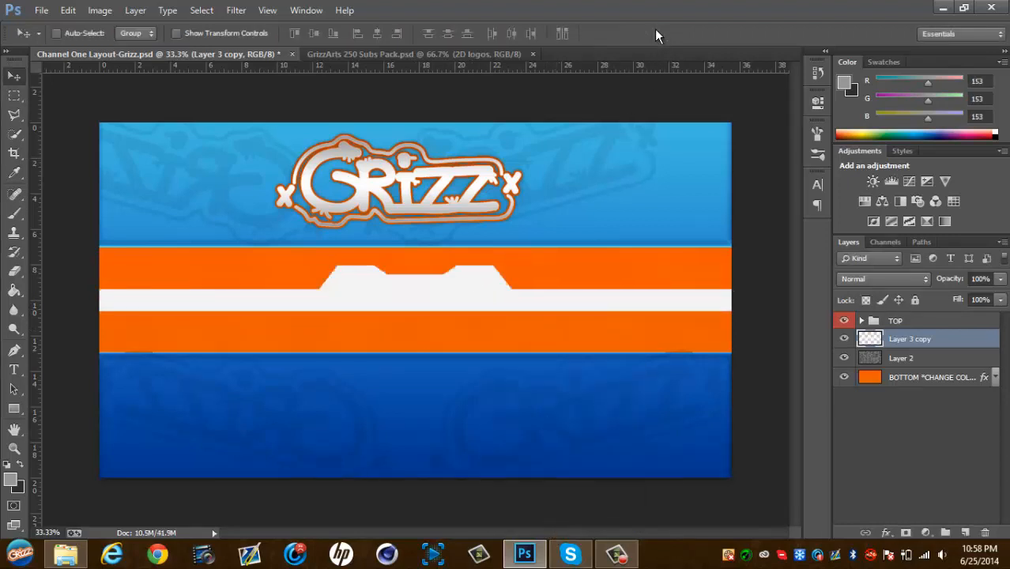
Duplicate the merged bar and place the vertically flipped copy below the original at Y 805.50 px
{"action": "key", "text": "ctrl+j"}
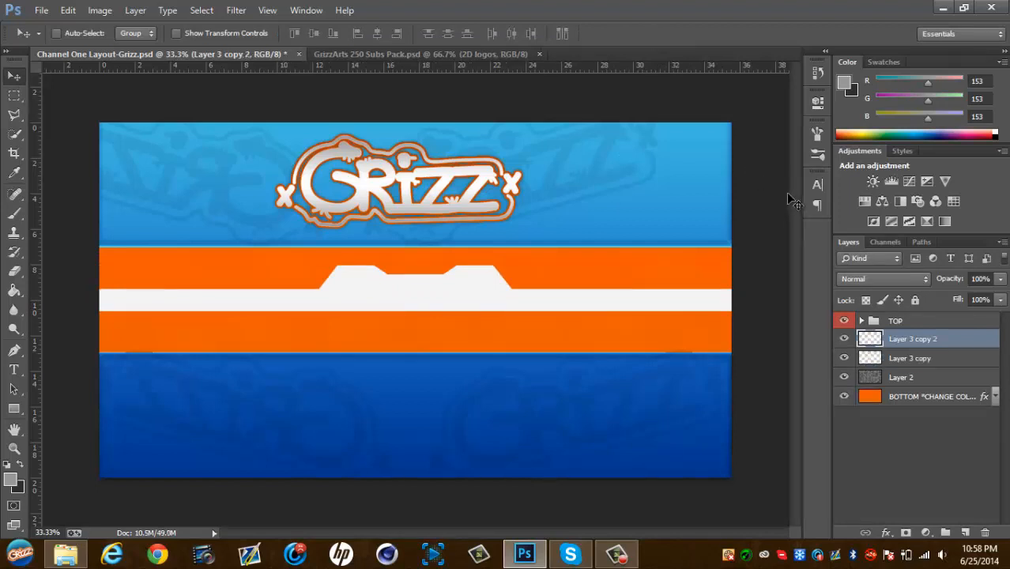
{"action": "key", "text": "ctrl+t"}
{"action": "right_click", "coordinate": [467, 304]}
{"action": "left_click", "coordinate": [501, 513]}
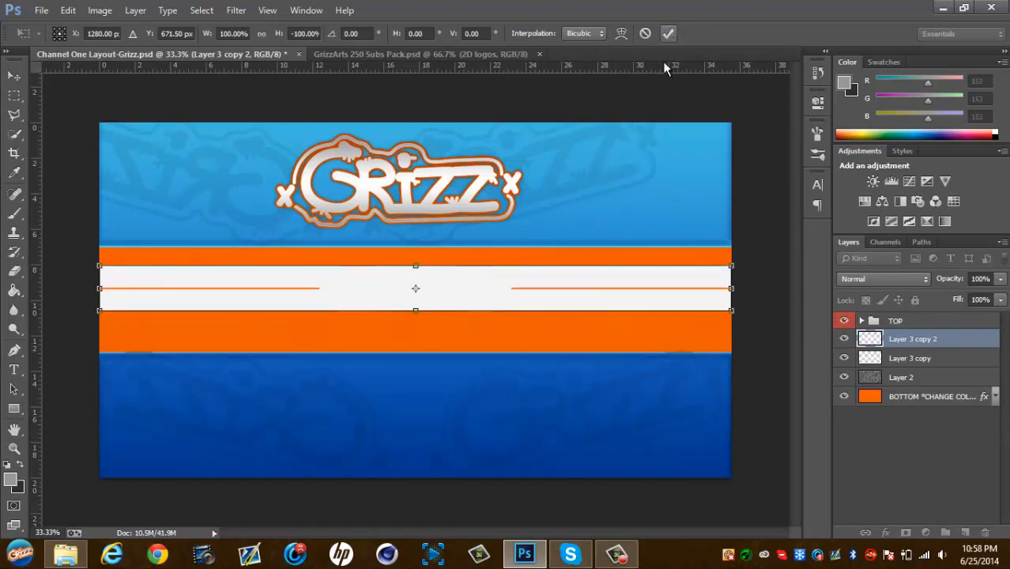
{"action": "left_click_drag", "start_coordinate": [561, 291], "coordinate": [564, 329]}
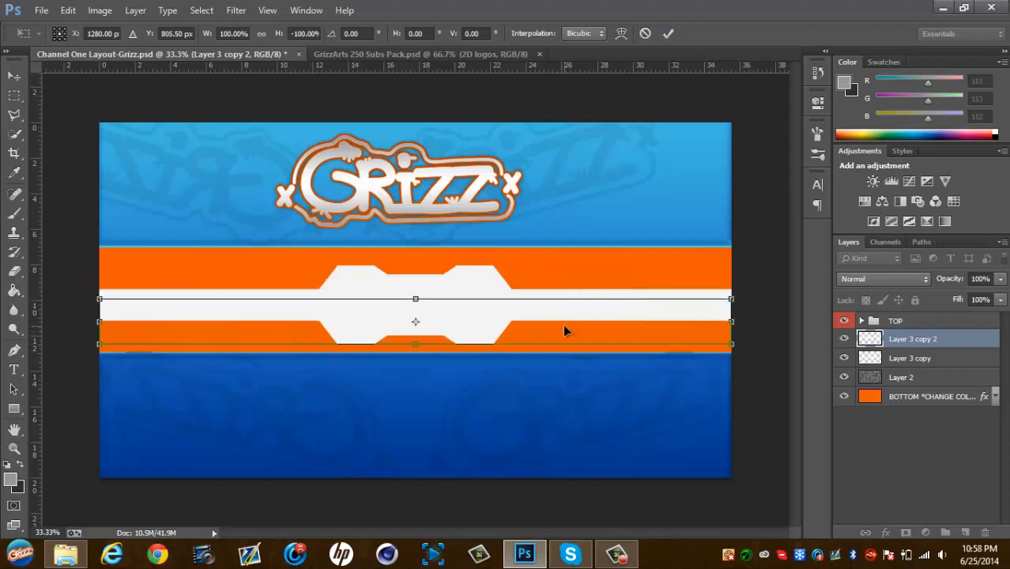
{"action": "left_click", "coordinate": [668, 33]}
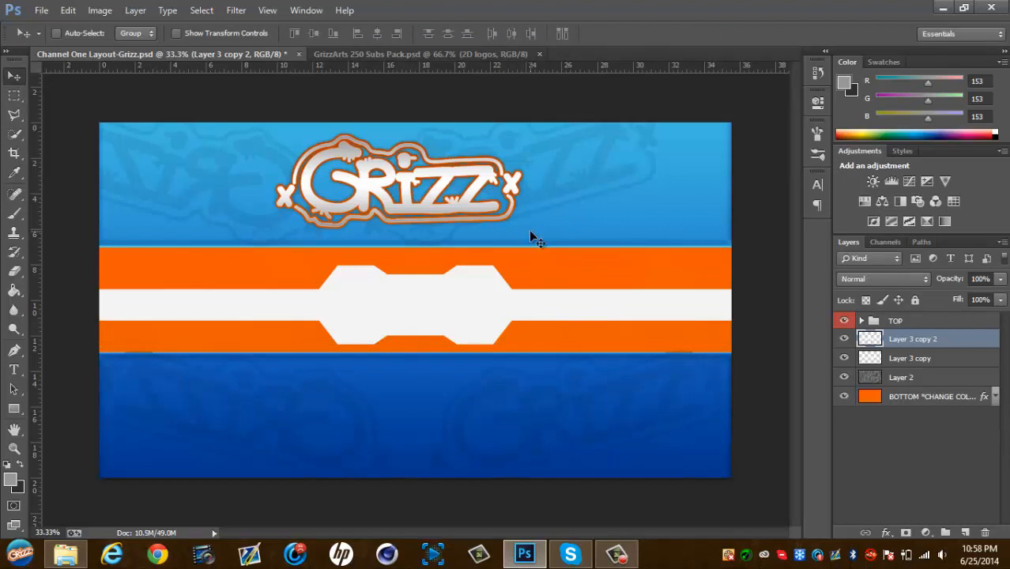
Nudge the flipped copy upward to narrow the white bar
{"action": "key", "text": "Up"}
{"action": "key", "text": "Up"}
{"action": "key", "text": "Up"}
{"action": "key", "text": "Up"}
{"action": "key", "text": "Up"}
{"action": "key", "text": "Up"}
{"action": "key", "text": "Up"}
{"action": "key", "text": "Up"}
{"action": "key", "text": "Up"}
{"action": "key", "text": "Up"}
{"action": "key", "text": "Up"}
{"action": "key", "text": "Up"}
{"action": "key", "text": "Up"}
{"action": "key", "text": "Up"}
{"action": "key", "text": "Up"}
{"action": "key", "text": "Up"}
{"action": "key", "text": "Up"}
{"action": "key", "text": "Up"}
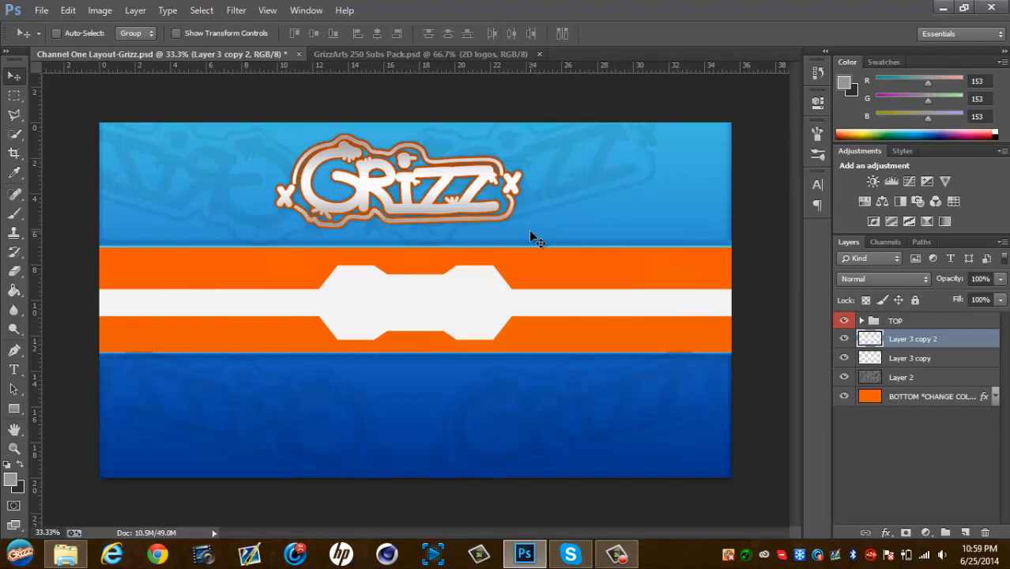
Show the guides and keep nudging the flipped copy up until the bar is even about the horizontal center guide
{"action": "key", "text": "ctrl+semicolon"}
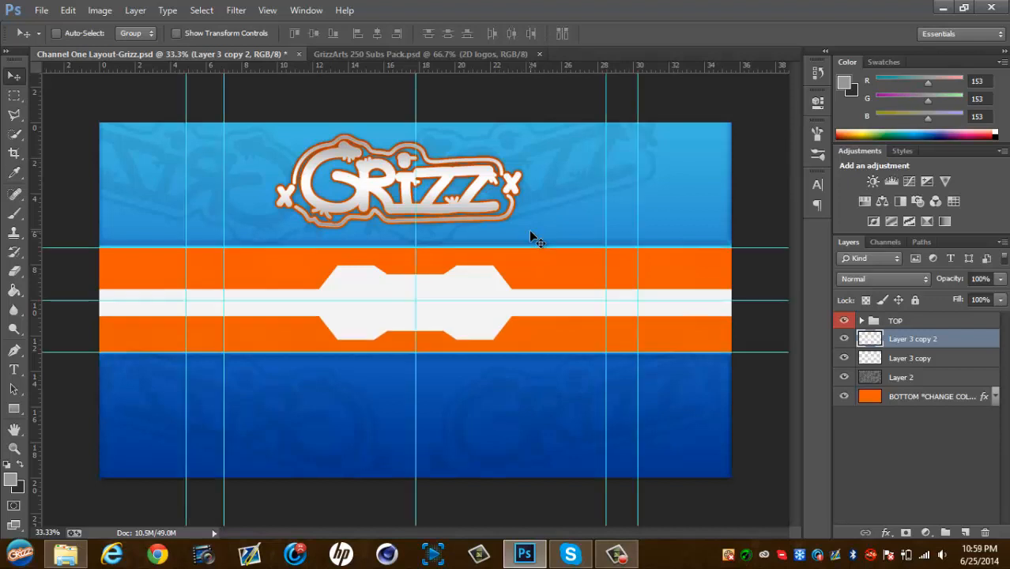
{"action": "key", "text": "Up"}
{"action": "key", "text": "Up"}
{"action": "key", "text": "Up"}
{"action": "key", "text": "Up"}
{"action": "key", "text": "Up"}
{"action": "key", "text": "Up"}
{"action": "key", "text": "Up"}
{"action": "key", "text": "Up"}
{"action": "key", "text": "Up"}
{"action": "key", "text": "Up"}
{"action": "key", "text": "Up"}
{"action": "key", "text": "Up"}
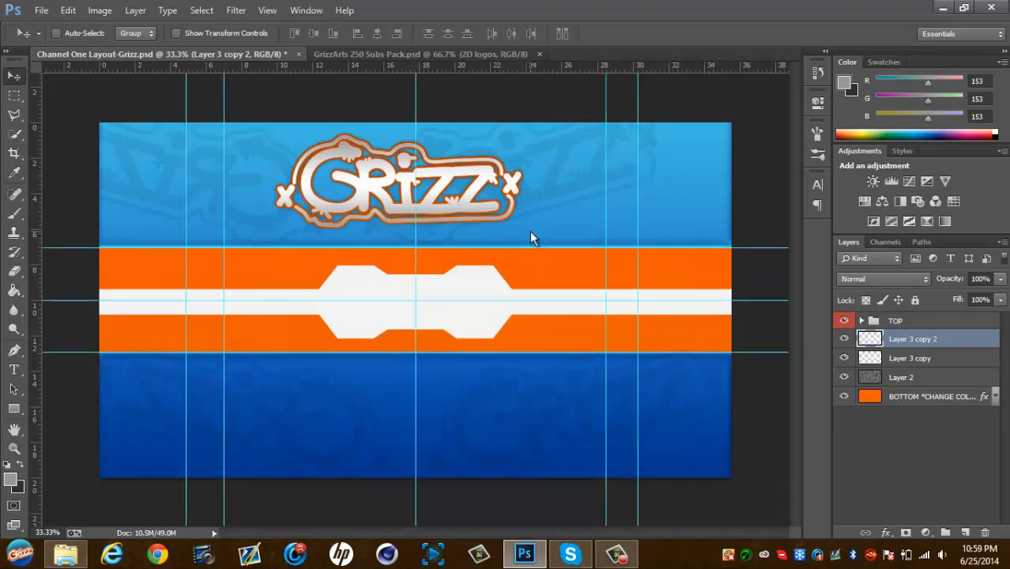
{"action": "key", "text": "Up"}
{"action": "key", "text": "Down"}
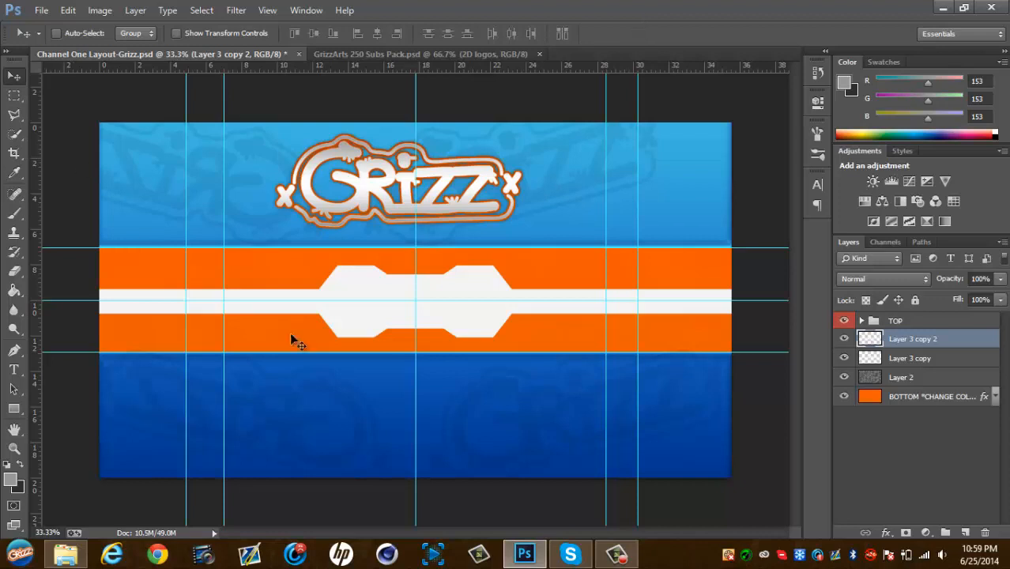
Merge the upper bar and its flipped copy into a single layer
{"action": "left_click", "coordinate": [910, 360], "text": "shift"}
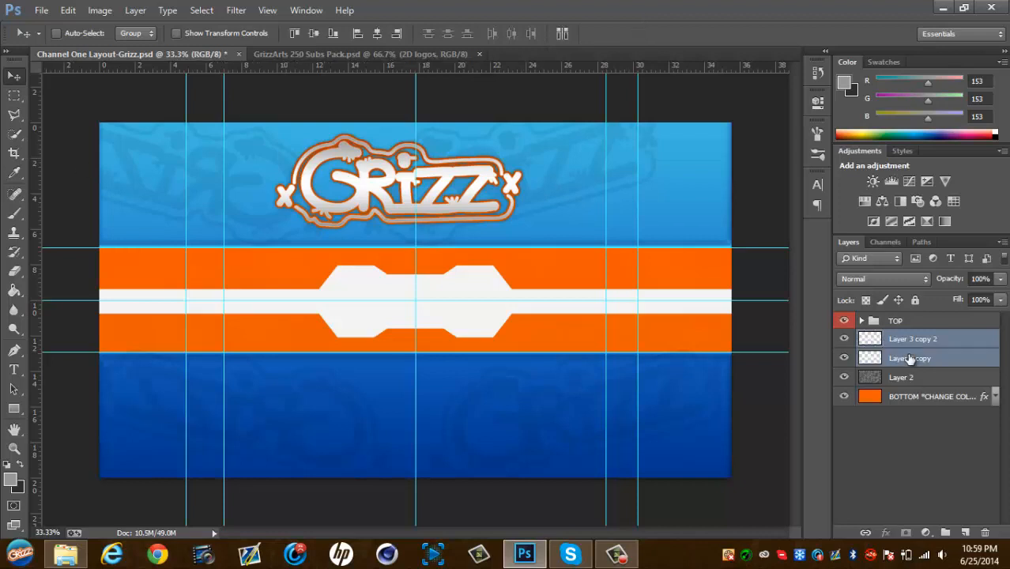
{"action": "right_click", "coordinate": [952, 345]}
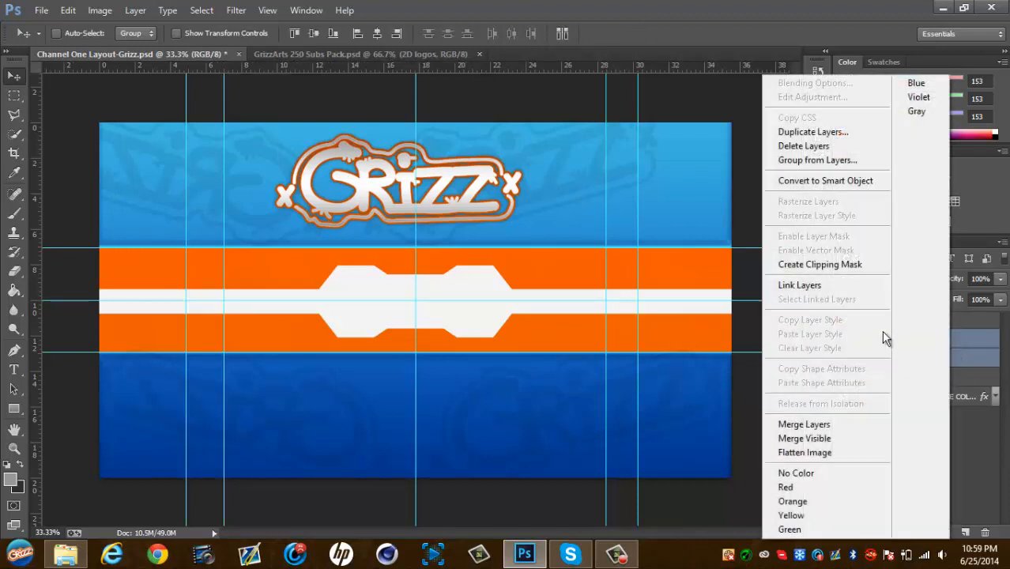
{"action": "left_click", "coordinate": [814, 424]}
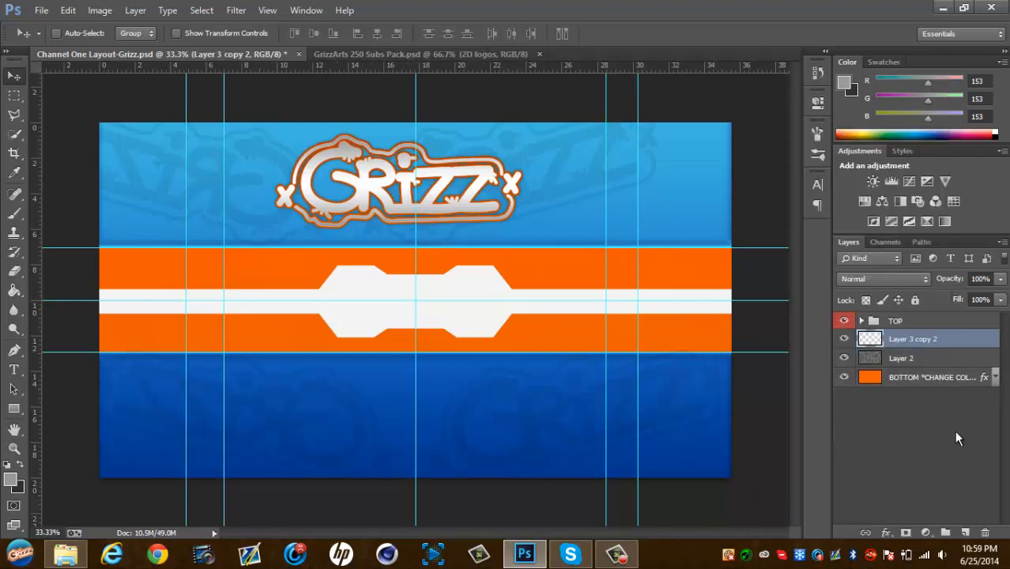
Lower the merged bar layer's fill to 7%
{"action": "left_click", "coordinate": [1001, 300]}
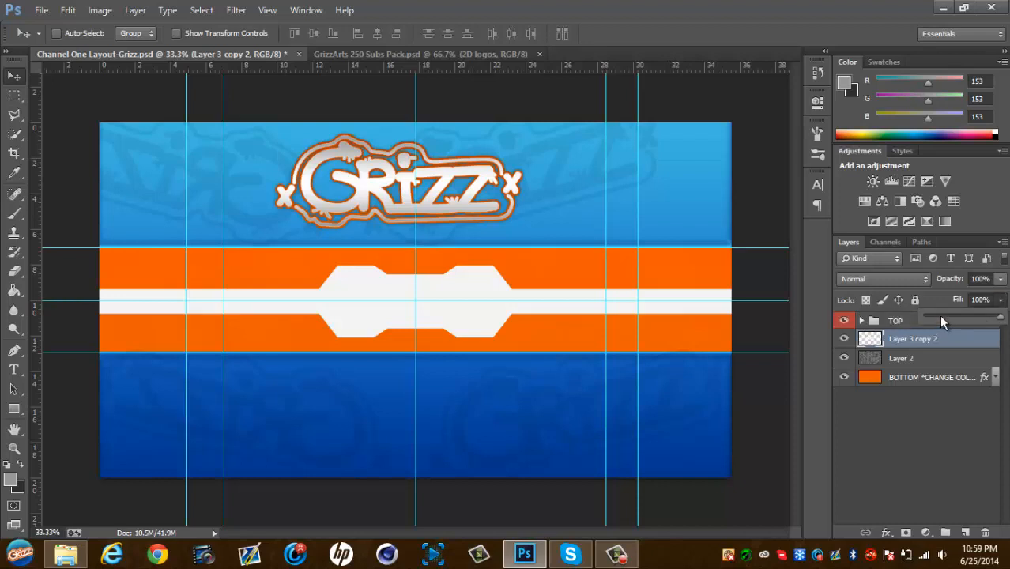
{"action": "left_click_drag", "start_coordinate": [939, 314], "coordinate": [935, 318]}
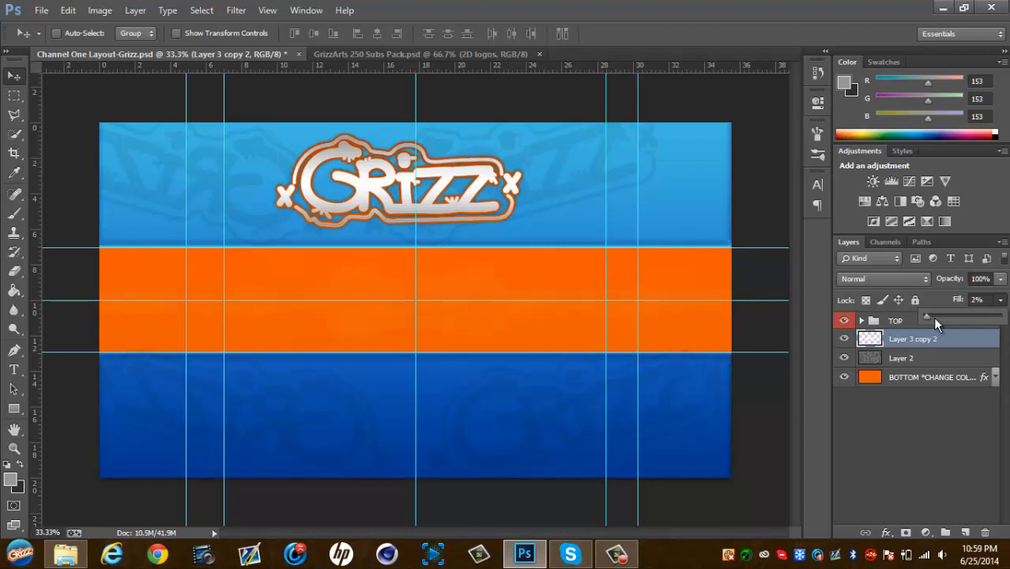
{"action": "left_click_drag", "start_coordinate": [935, 318], "coordinate": [936, 318]}
{"action": "left_click_drag", "start_coordinate": [935, 318], "coordinate": [936, 319]}
{"action": "left_click_drag", "start_coordinate": [935, 319], "coordinate": [933, 318]}
Add an outside Stroke effect to the merged bar layer and keep its color black
{"action": "left_click", "coordinate": [963, 340]}
{"action": "key", "text": "space"}
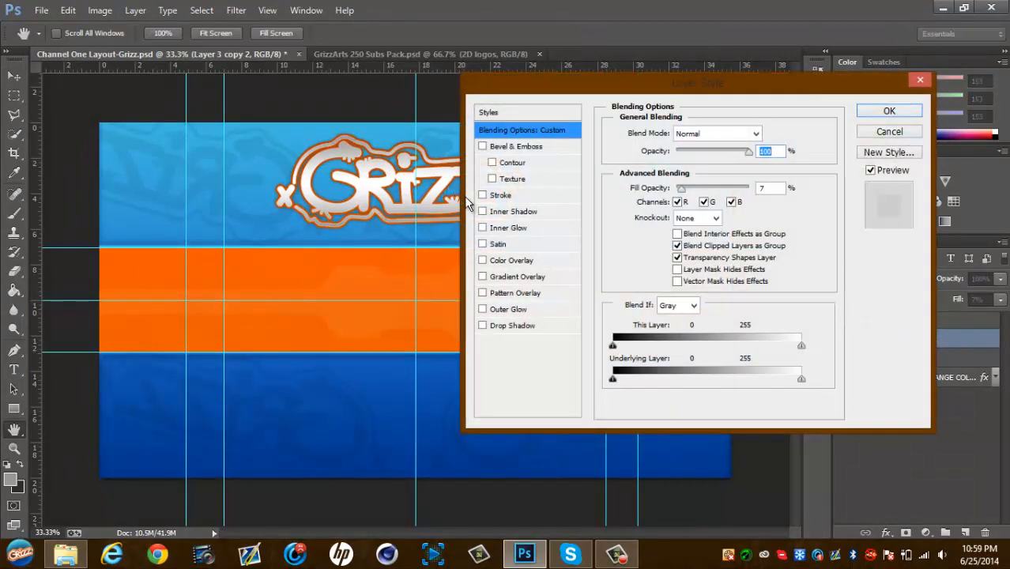
{"action": "left_click", "coordinate": [482, 195]}
{"action": "left_click", "coordinate": [510, 195]}
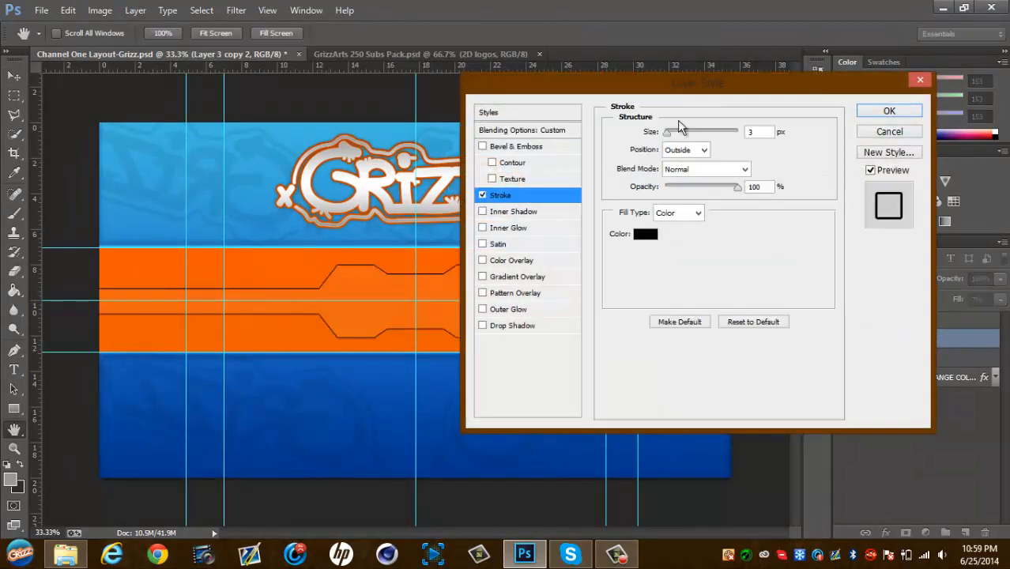
{"action": "left_click", "coordinate": [643, 235]}
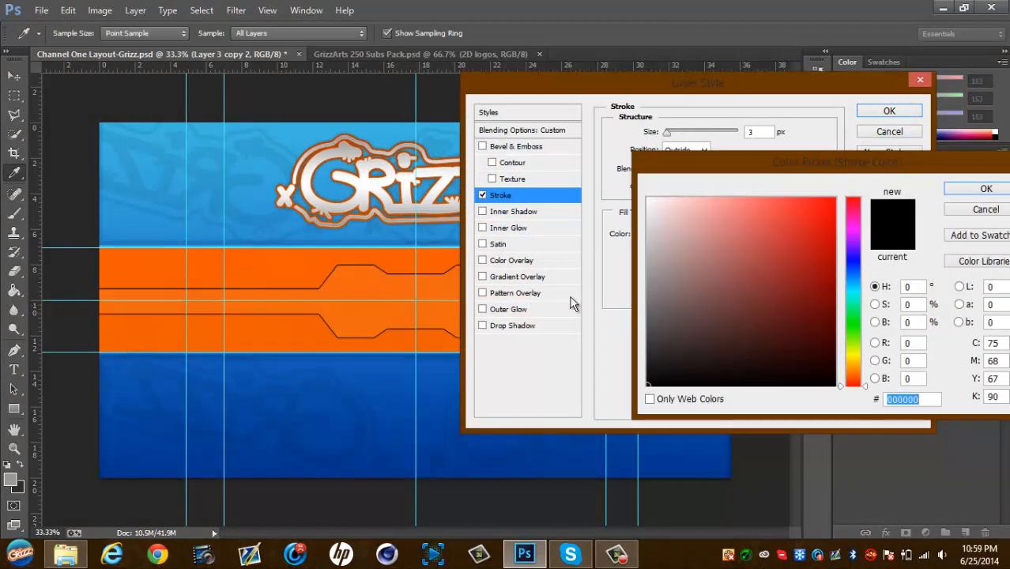
{"action": "left_click", "coordinate": [645, 364]}
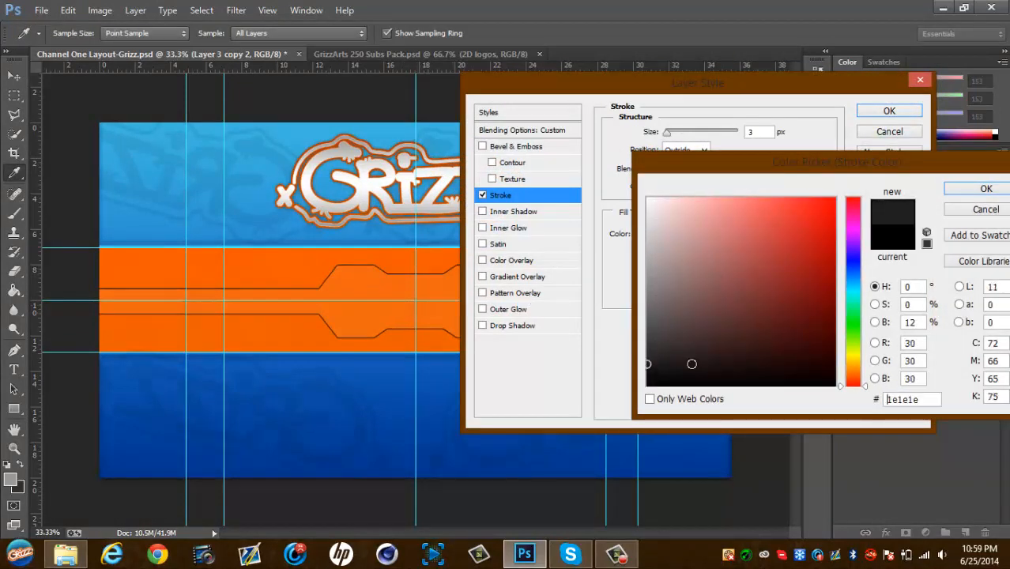
{"action": "left_click_drag", "start_coordinate": [692, 363], "coordinate": [643, 411]}
{"action": "left_click", "coordinate": [987, 189]}
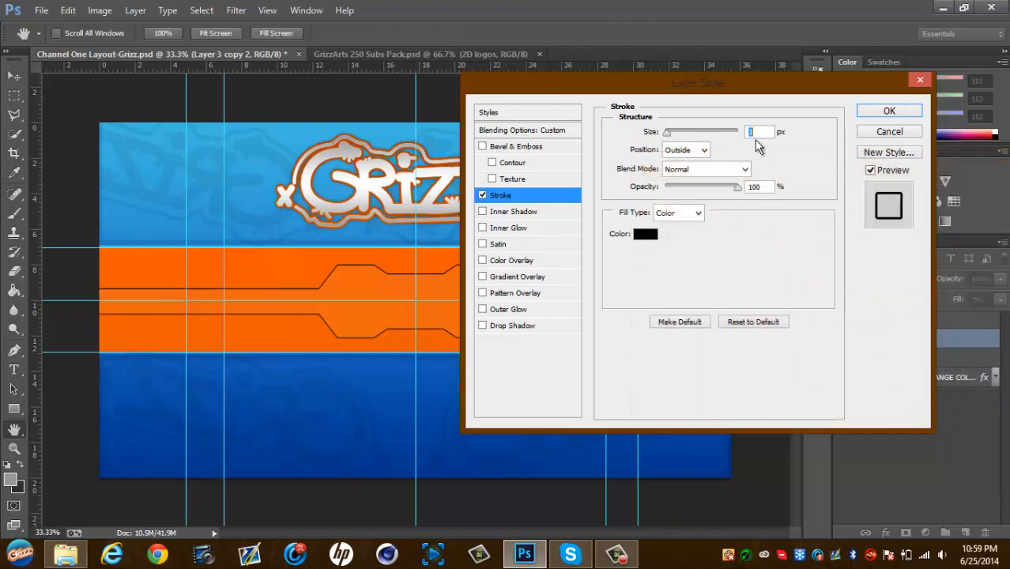
Set the black stroke's size to 1 px and lower its opacity to about 30%
{"action": "key", "text": "Down"}
{"action": "key", "text": "Down"}
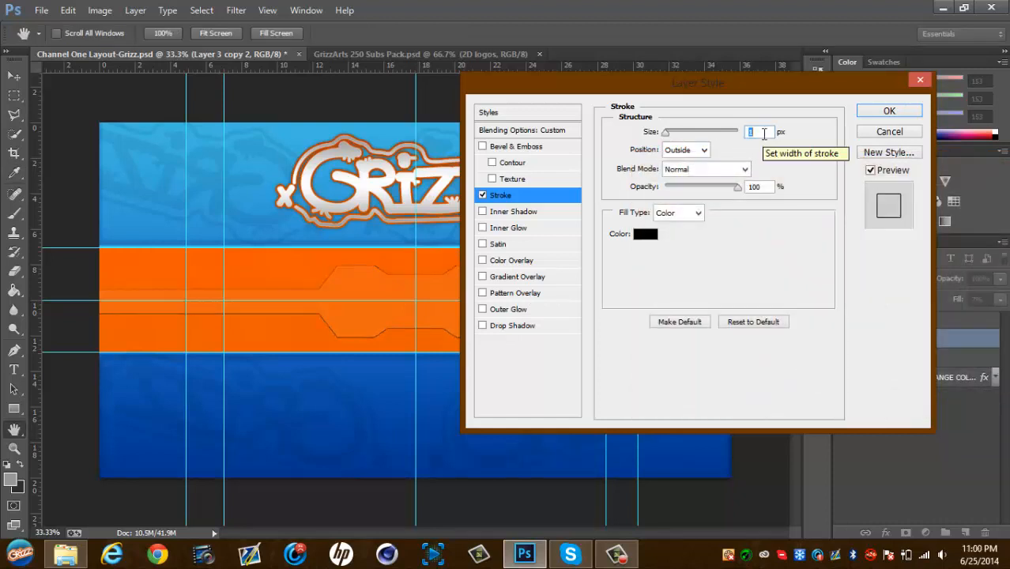
{"action": "left_click", "coordinate": [646, 234]}
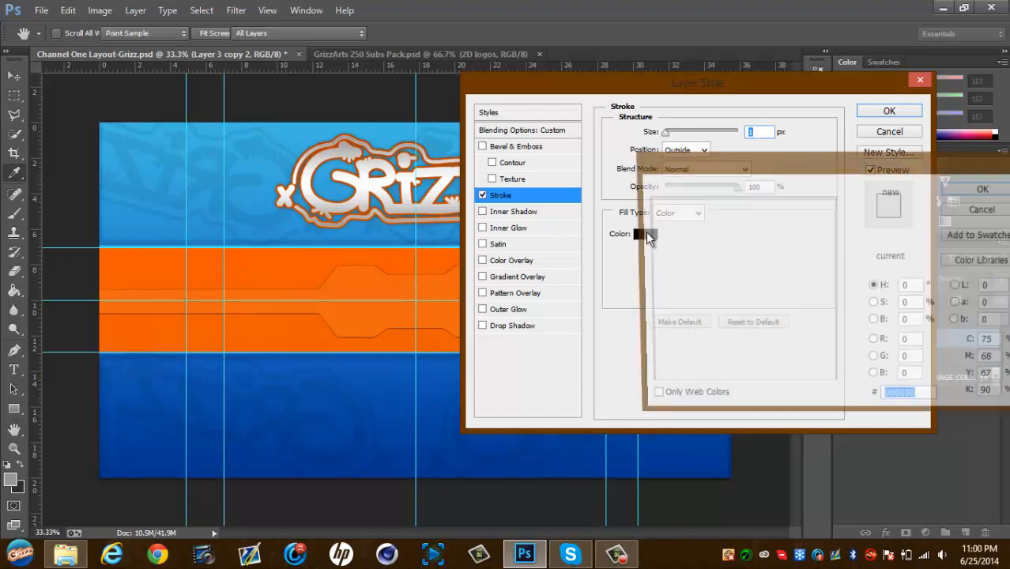
{"action": "left_click", "coordinate": [988, 190]}
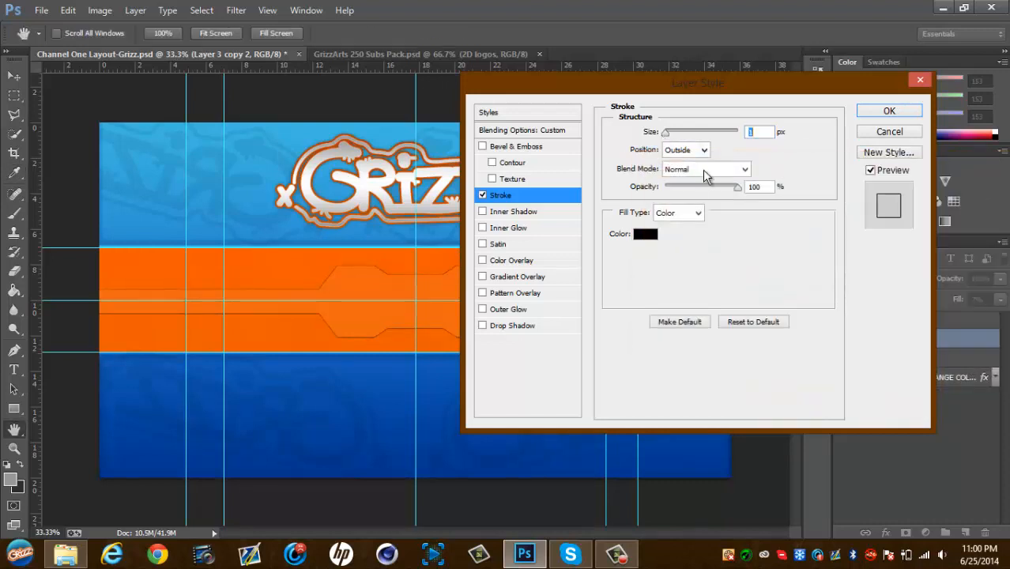
{"action": "left_click", "coordinate": [691, 190]}
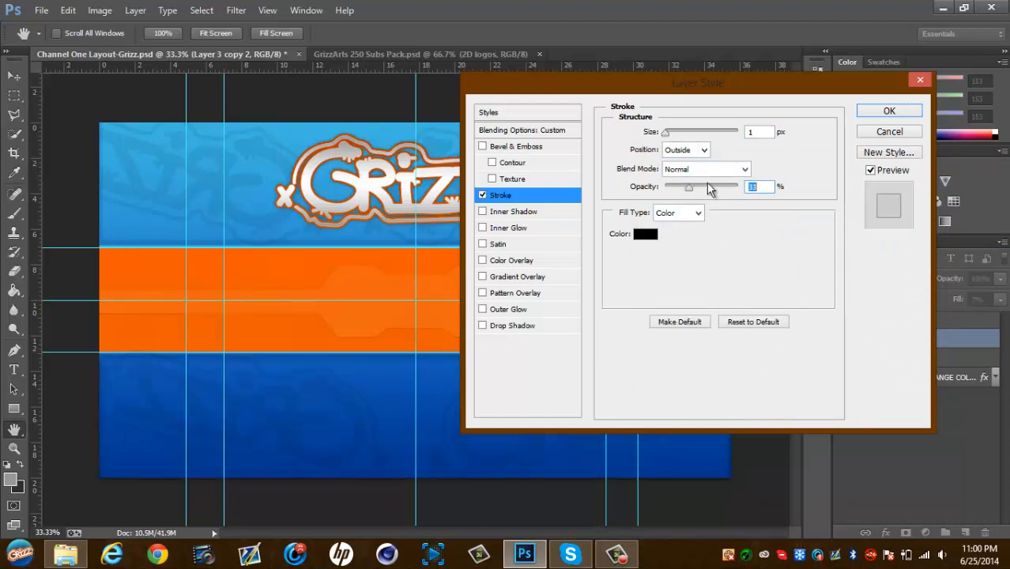
{"action": "key", "text": "Down"}
{"action": "key", "text": "Down"}
Add an Inner Shadow to the bar layer with a distance of 4 px and a size of 30 px
{"action": "left_click", "coordinate": [483, 212]}
{"action": "left_click", "coordinate": [522, 215]}
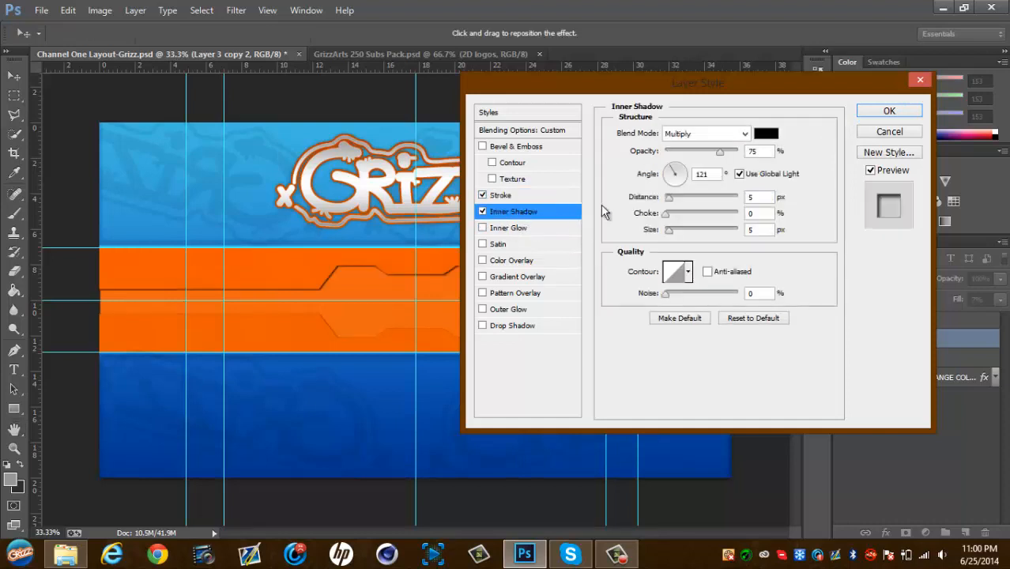
{"action": "left_click", "coordinate": [759, 199]}
{"action": "key", "text": "Down"}
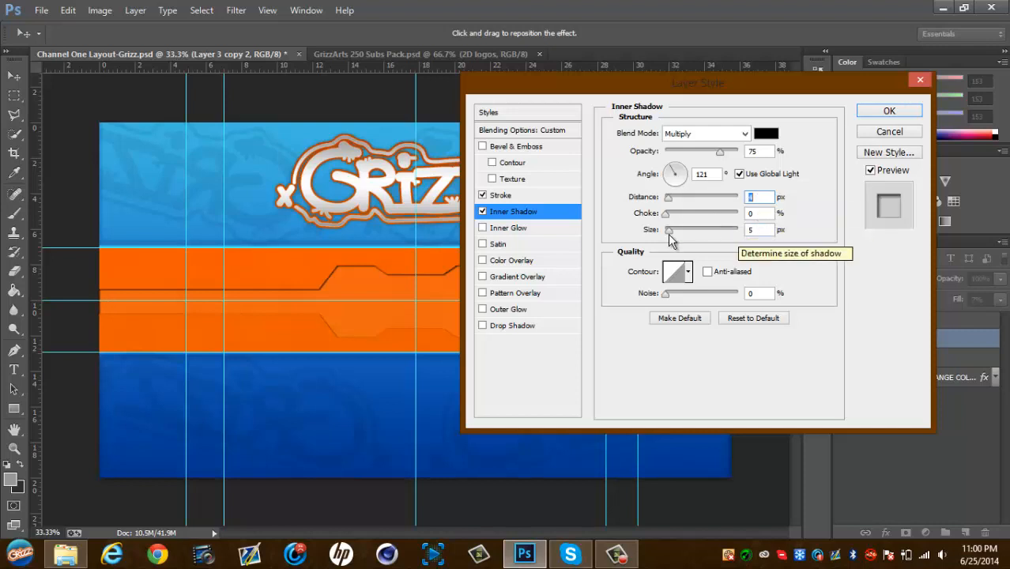
{"action": "left_click", "coordinate": [766, 230]}
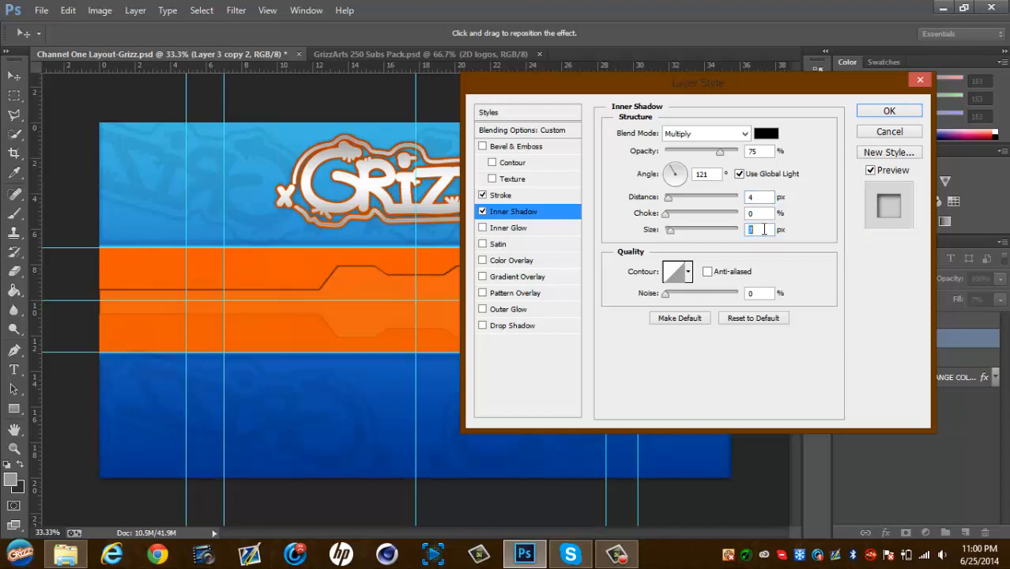
{"action": "key", "text": "Up"}
{"action": "key", "text": "Up"}
{"action": "key", "text": "Up"}
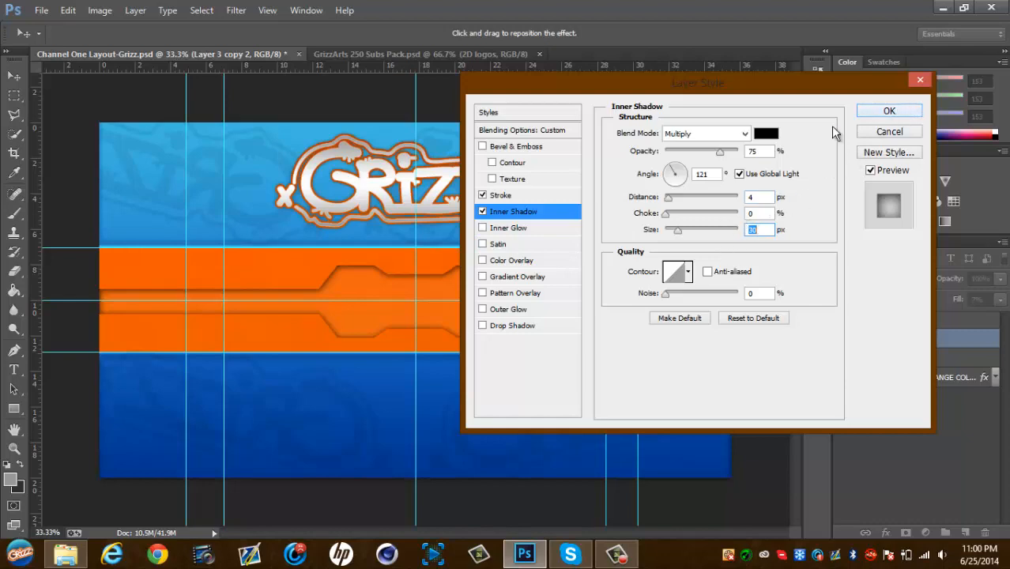
Lower the bar layer's Inner Shadow opacity to 40% and collapse its effects list
{"action": "left_click", "coordinate": [889, 113]}
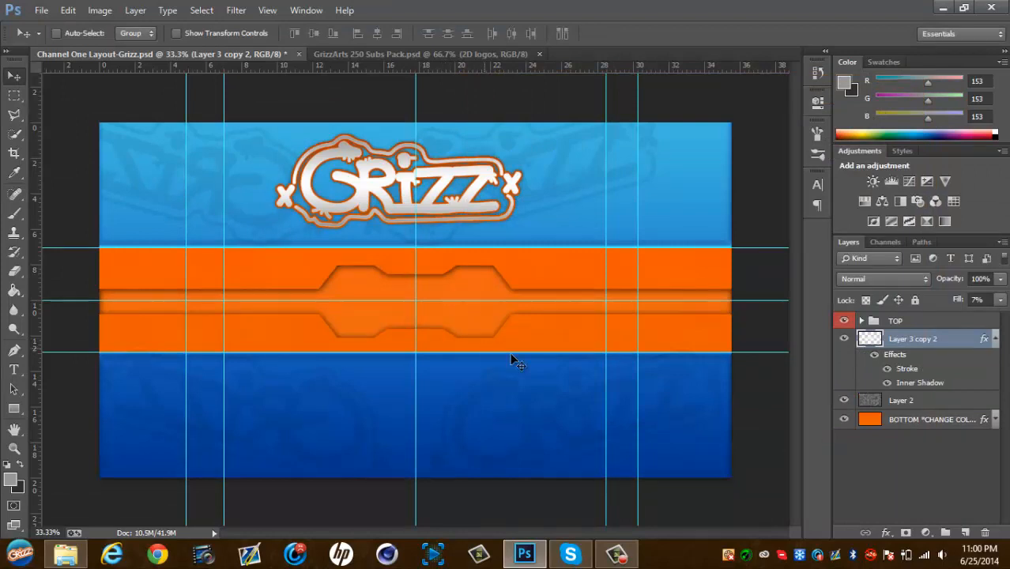
{"action": "double_click", "coordinate": [945, 368]}
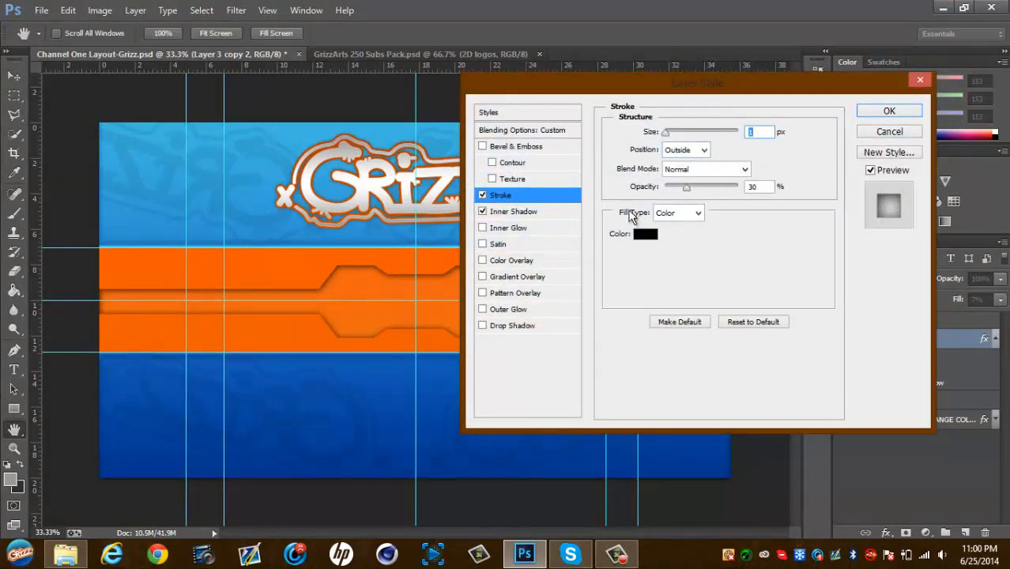
{"action": "left_click", "coordinate": [510, 211]}
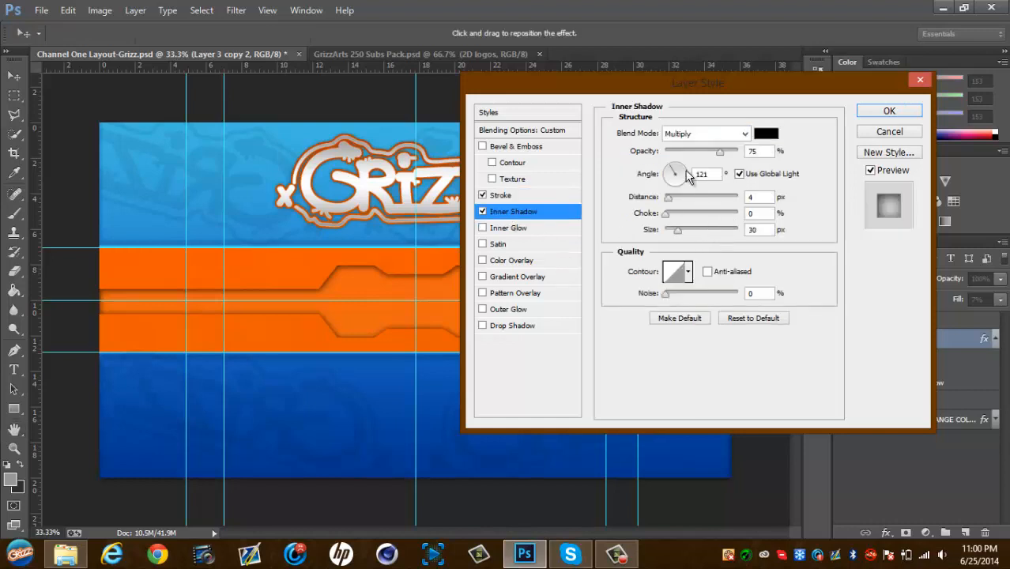
{"action": "left_click_drag", "start_coordinate": [712, 151], "coordinate": [709, 157]}
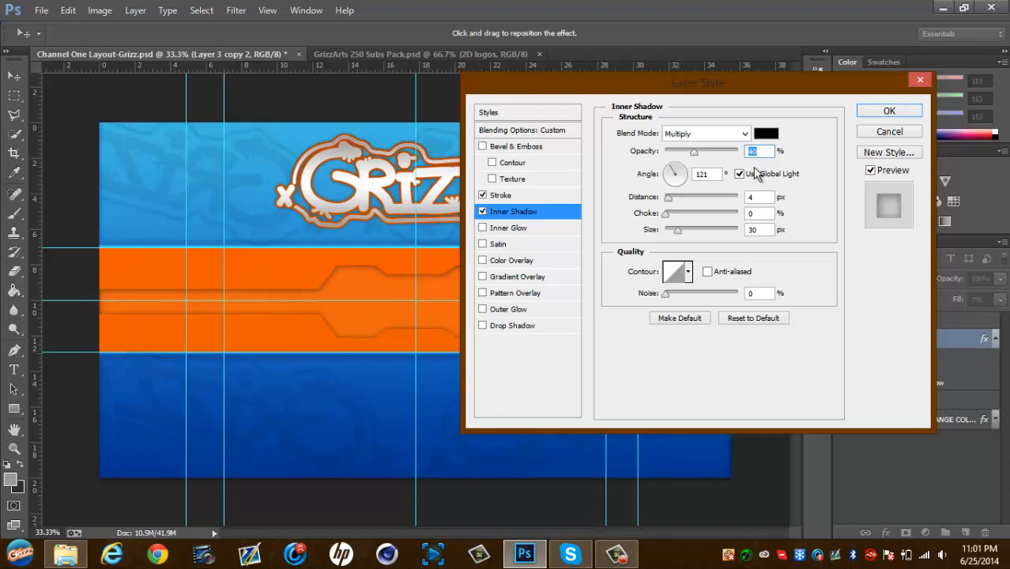
{"action": "left_click", "coordinate": [889, 112]}
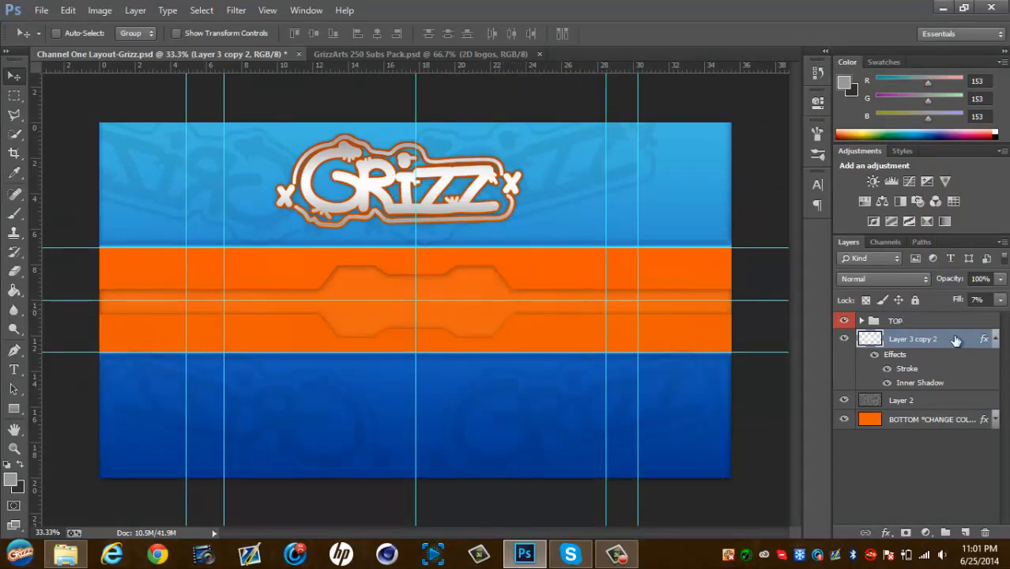
{"action": "left_click", "coordinate": [995, 339]}
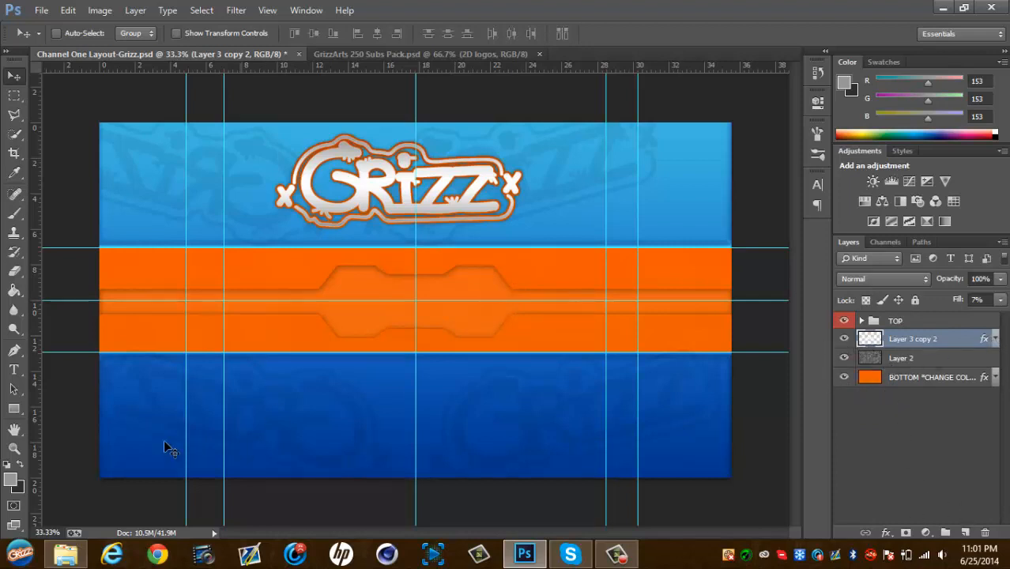
Add a white text layer reading "EXAMPLE" in bold 22nd font at 40 pt inside the bar's wide center section
{"action": "left_click", "coordinate": [13, 370]}
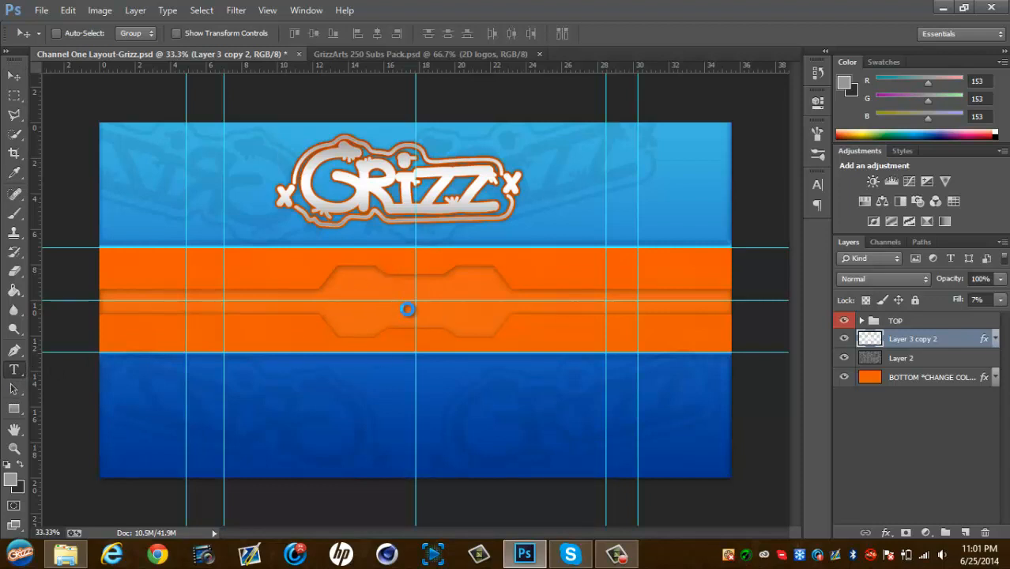
{"action": "left_click", "coordinate": [347, 300]}
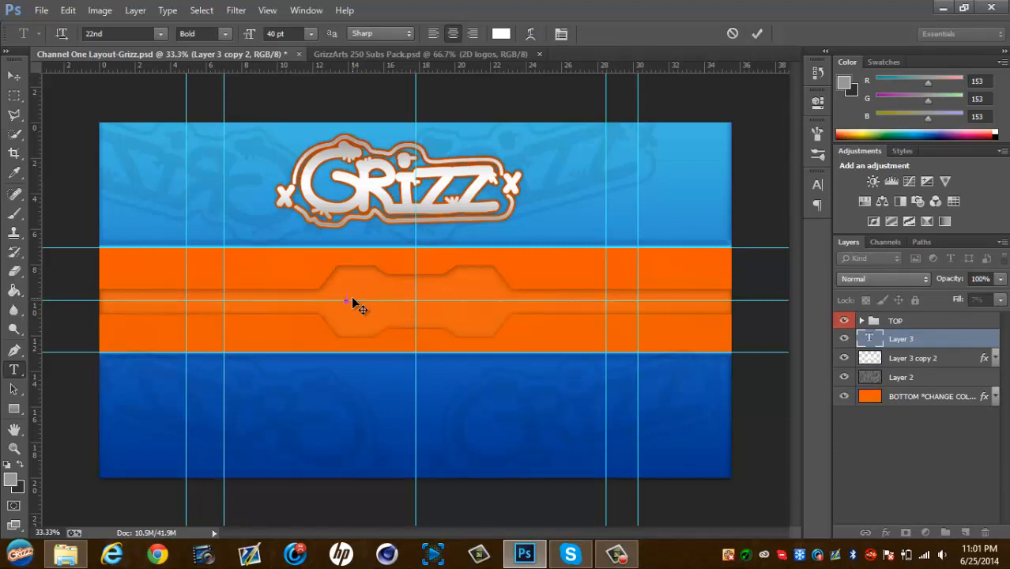
{"action": "type", "text": "EXAMPLE"}
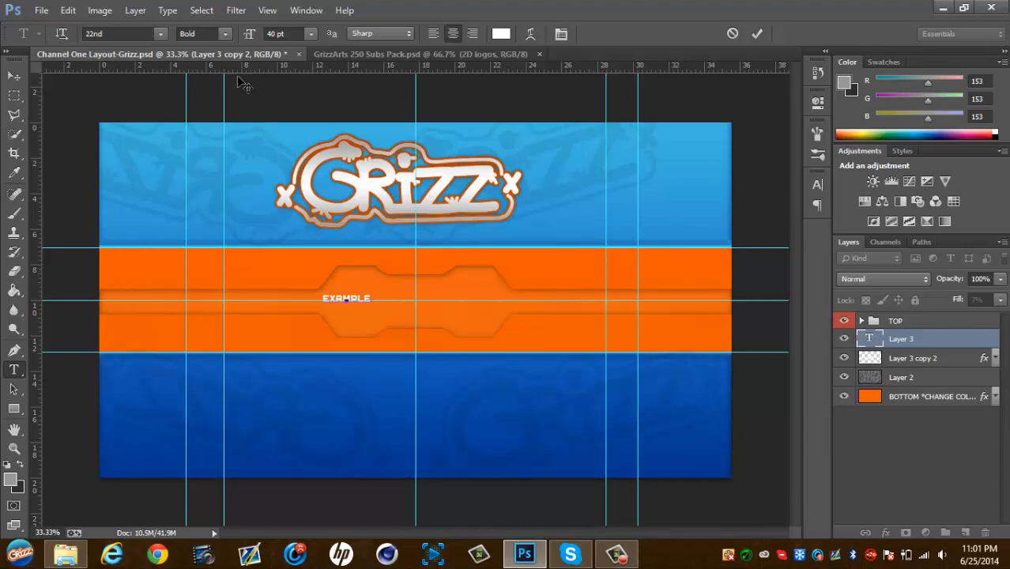
Try to change the text's font to TYPOGRAPH PRO and commit the text layer
{"action": "left_click", "coordinate": [164, 35]}
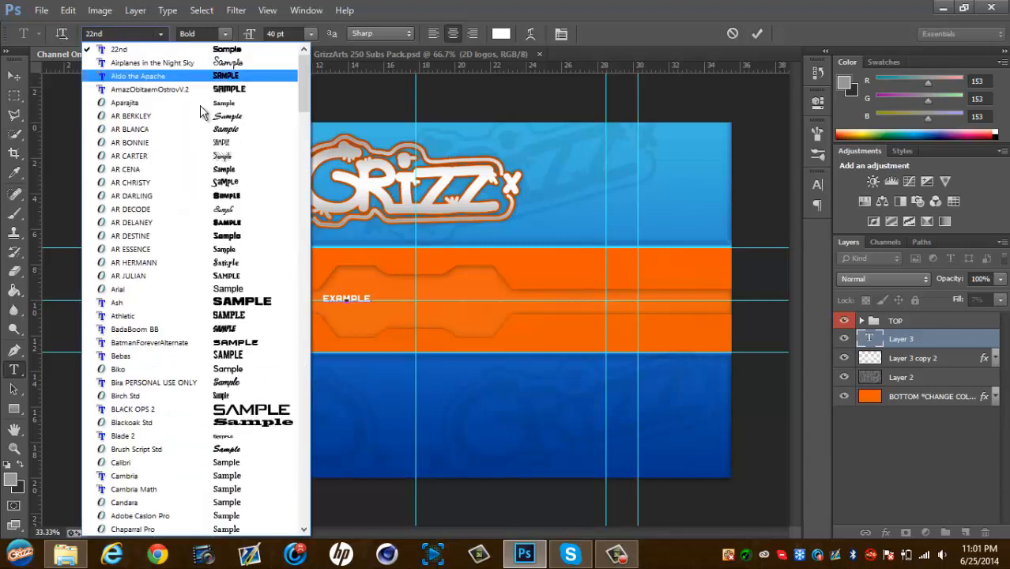
{"action": "left_click_drag", "start_coordinate": [299, 91], "coordinate": [278, 166]}
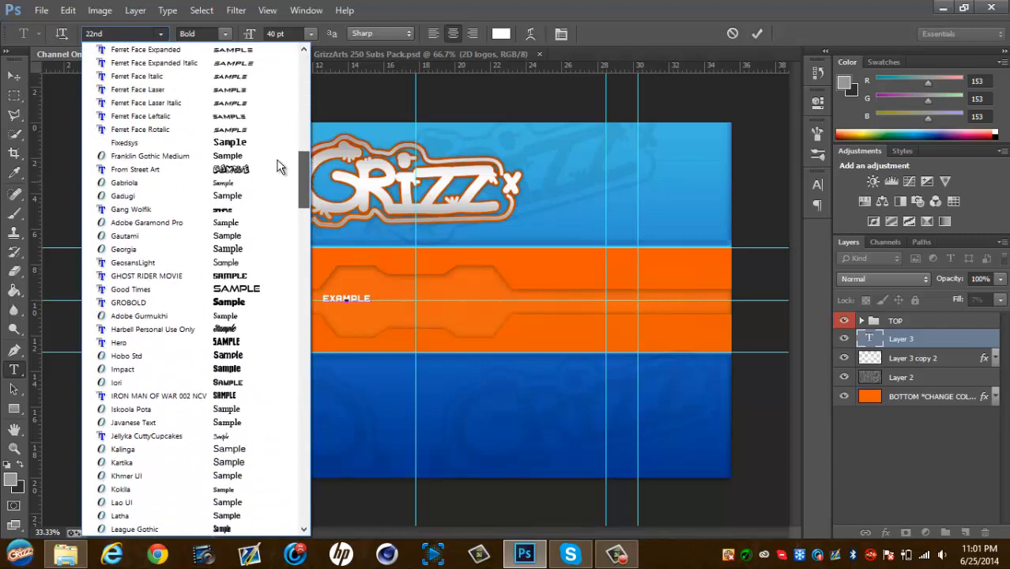
{"action": "left_click", "coordinate": [123, 35]}
{"action": "type", "text": "TYPOGRAPH PRO"}
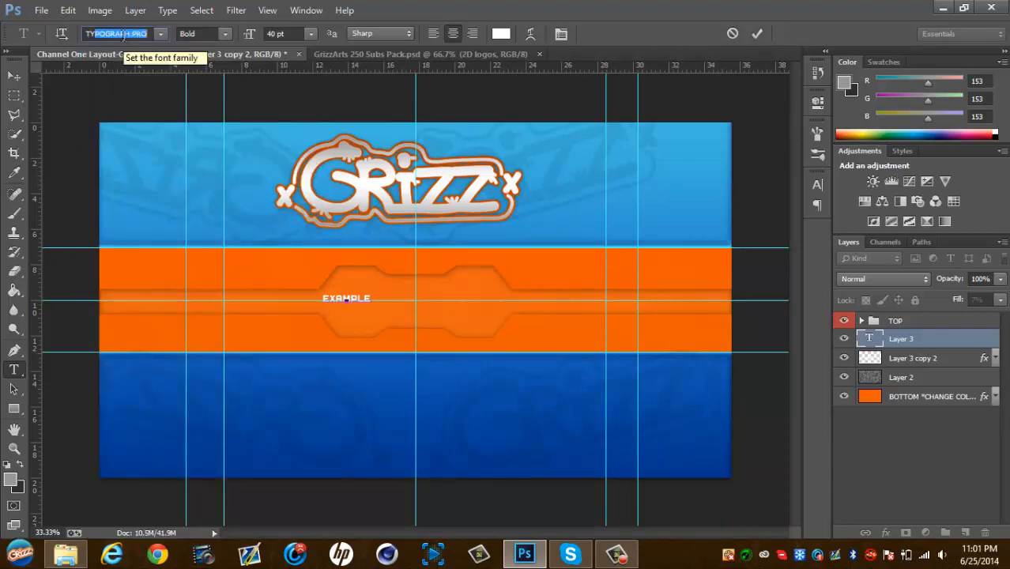
{"action": "key", "text": "Return"}
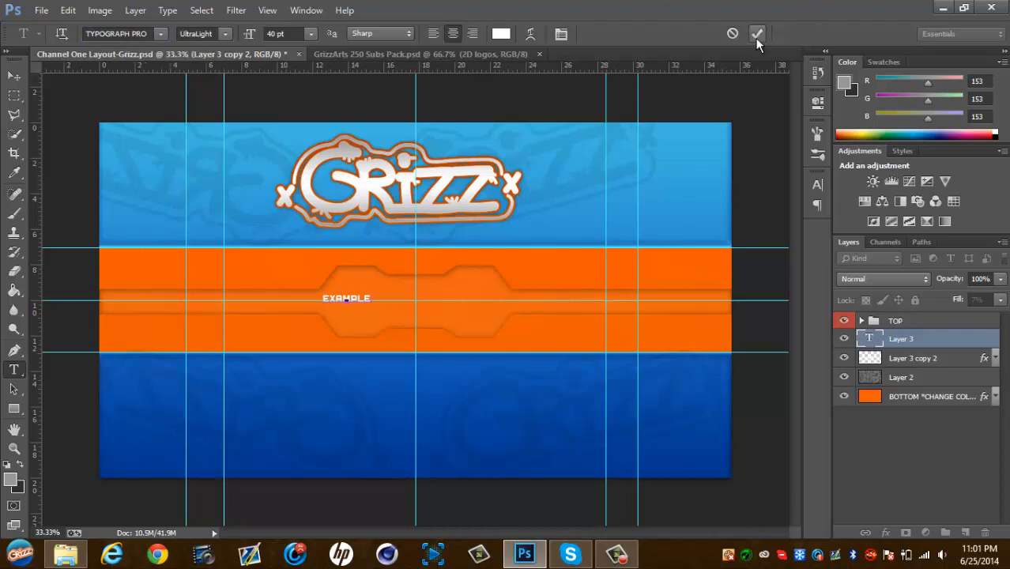
{"action": "left_click", "coordinate": [756, 34]}
Scale the EXAMPLE text up proportionally to about 125 pt with Free Transform
{"action": "left_click", "coordinate": [16, 79]}
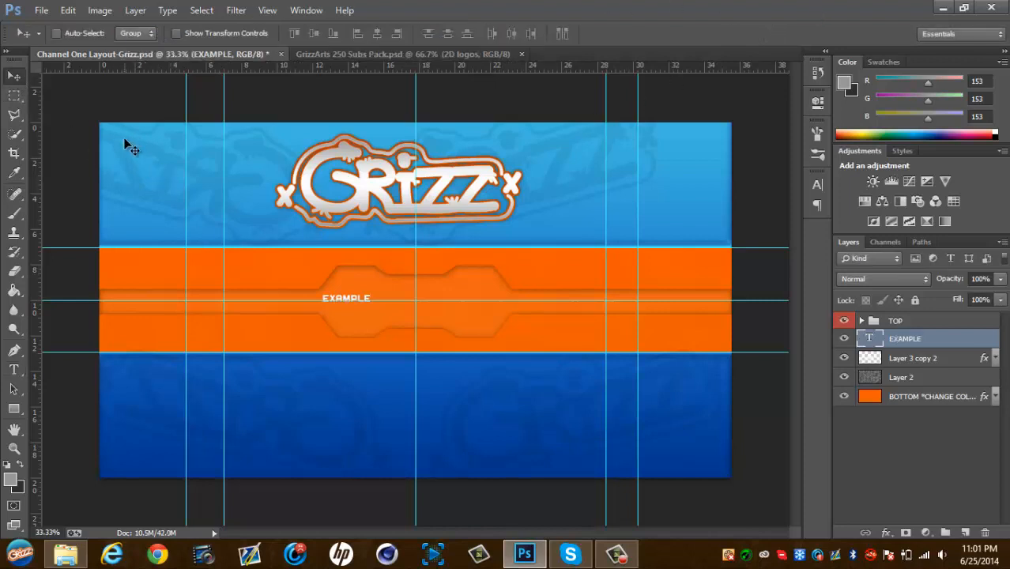
{"action": "key", "text": "ctrl+t"}
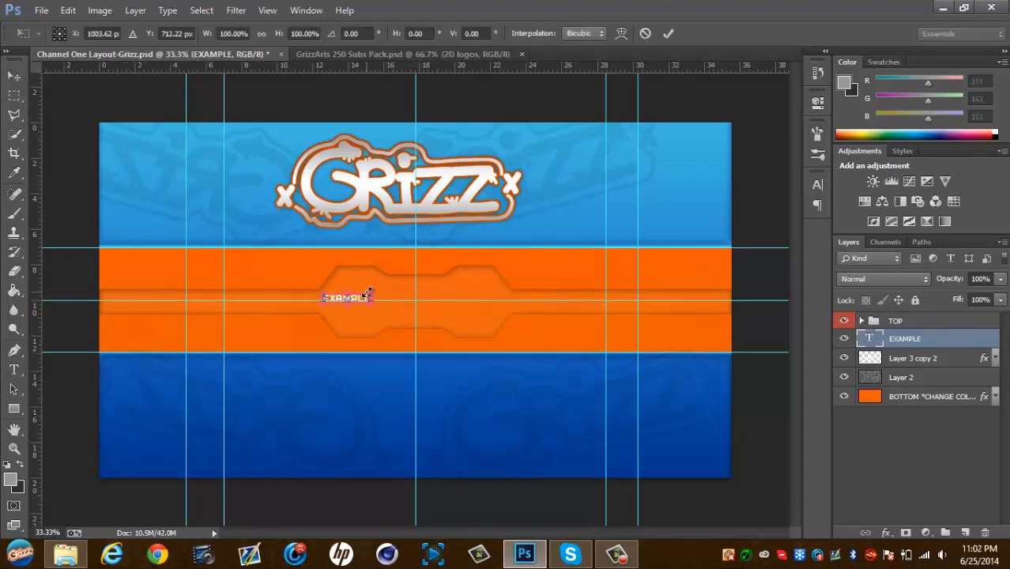
{"action": "left_click_drag", "start_coordinate": [368, 292], "coordinate": [468, 260]}
{"action": "left_click", "coordinate": [668, 33]}
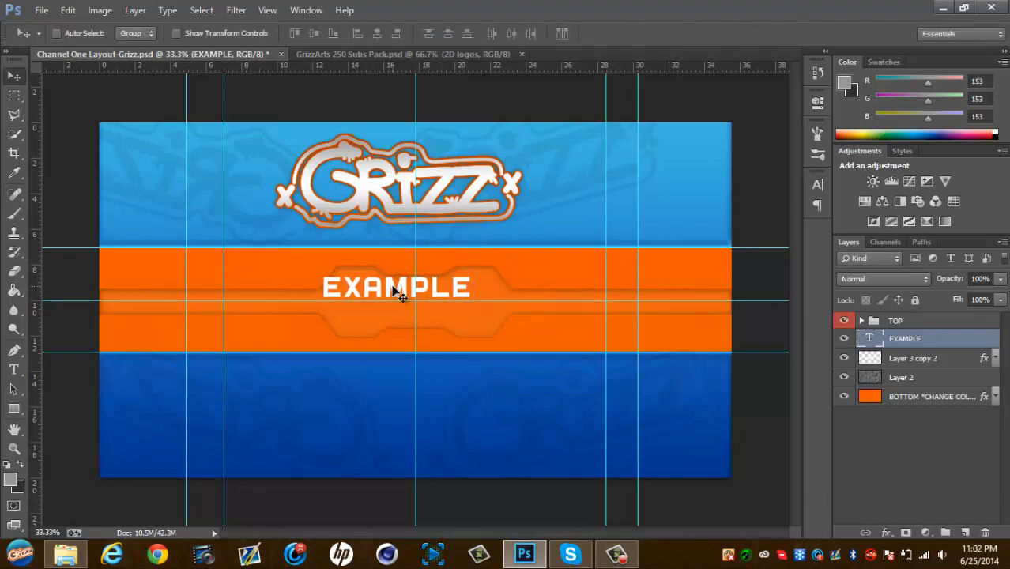
Center the EXAMPLE text on the middle vertical guide within the bar and nudge it slightly upward from the horizontal guide
{"action": "left_click_drag", "start_coordinate": [396, 291], "coordinate": [413, 303]}
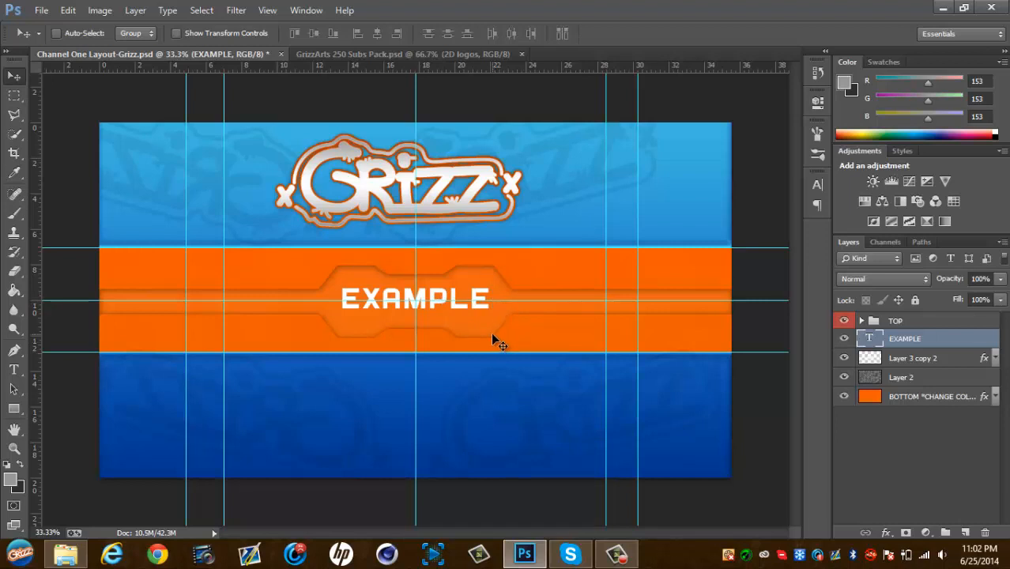
{"action": "key", "text": "Up"}
{"action": "key", "text": "Up"}
{"action": "key", "text": "Up"}
{"action": "key", "text": "Up"}
{"action": "key", "text": "Up"}
{"action": "key", "text": "Up"}
{"action": "key", "text": "Up"}
{"action": "key", "text": "Up"}
{"action": "key", "text": "Up"}
{"action": "key", "text": "Up"}
{"action": "key", "text": "Up"}
{"action": "key", "text": "Up"}
{"action": "key", "text": "Up"}
{"action": "key", "text": "Up"}
{"action": "key", "text": "Up"}
{"action": "key", "text": "Up"}
{"action": "key", "text": "Up"}
{"action": "key", "text": "Up"}
{"action": "key", "text": "Up"}
{"action": "key", "text": "Up"}
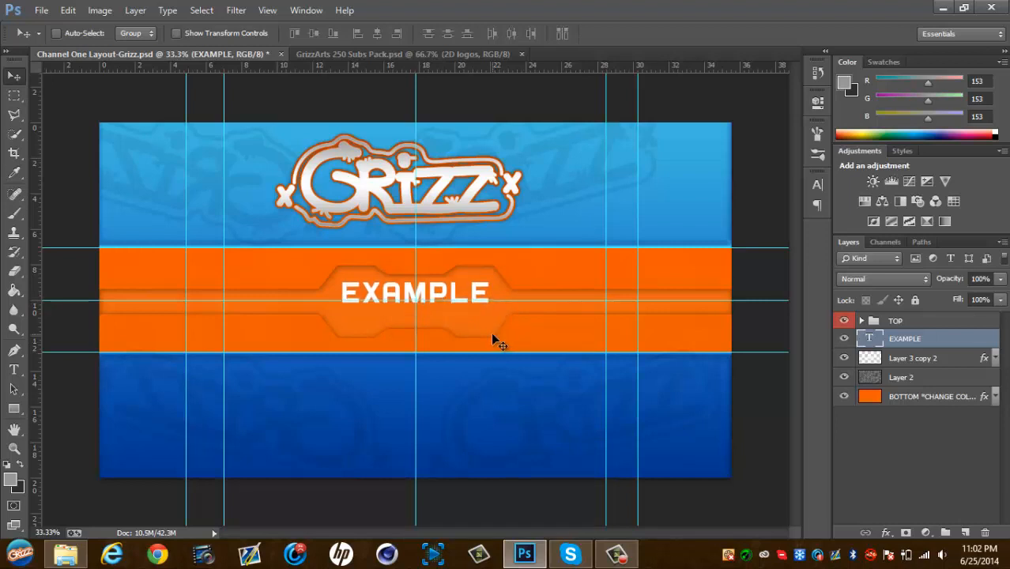
{"action": "key", "text": "Down"}
{"action": "key", "text": "Down"}
{"action": "key", "text": "Down"}
{"action": "key", "text": "Down"}
{"action": "key", "text": "Down"}
{"action": "key", "text": "Down"}
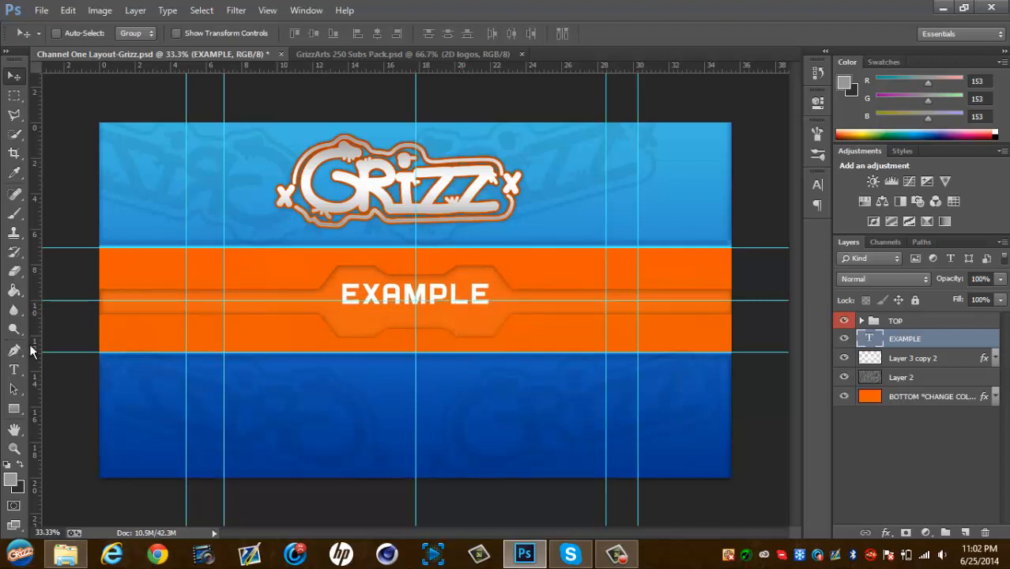
Duplicate the EXAMPLE text layer and set the copy's font size to 45 pt
{"action": "key", "text": "ctrl+j"}
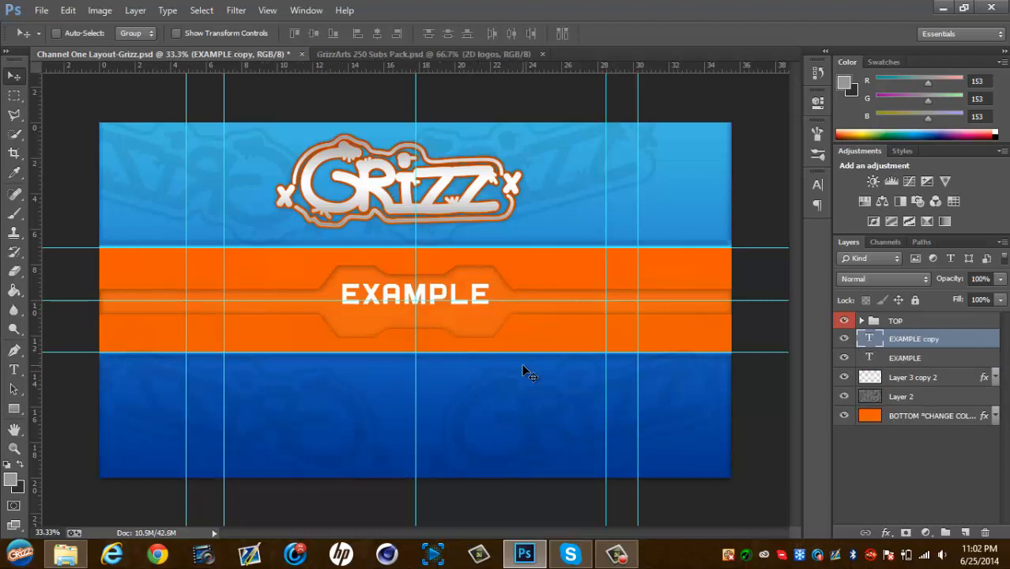
{"action": "left_click", "coordinate": [14, 369]}
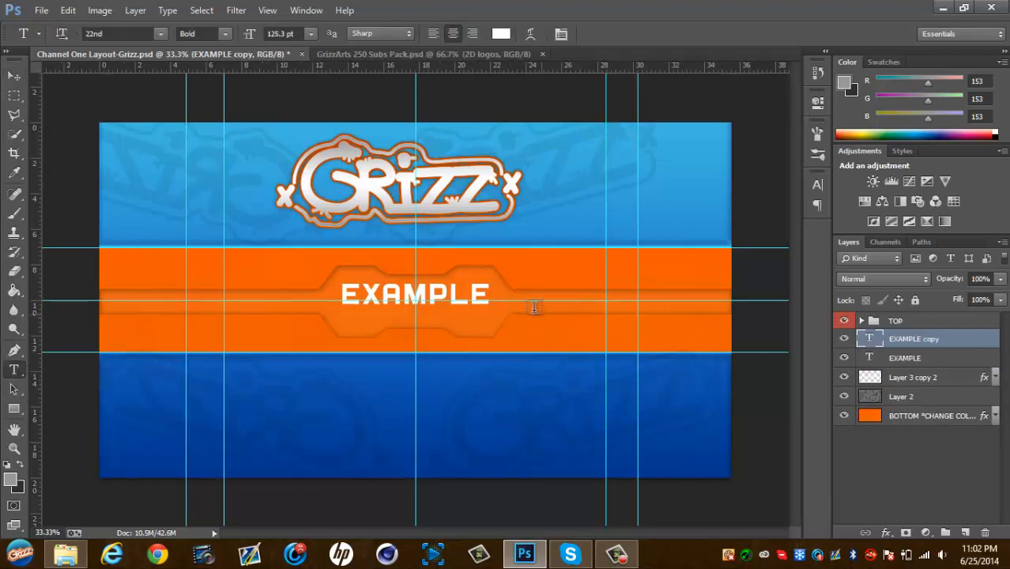
{"action": "left_click", "coordinate": [487, 298]}
{"action": "key", "text": "ctrl+a"}
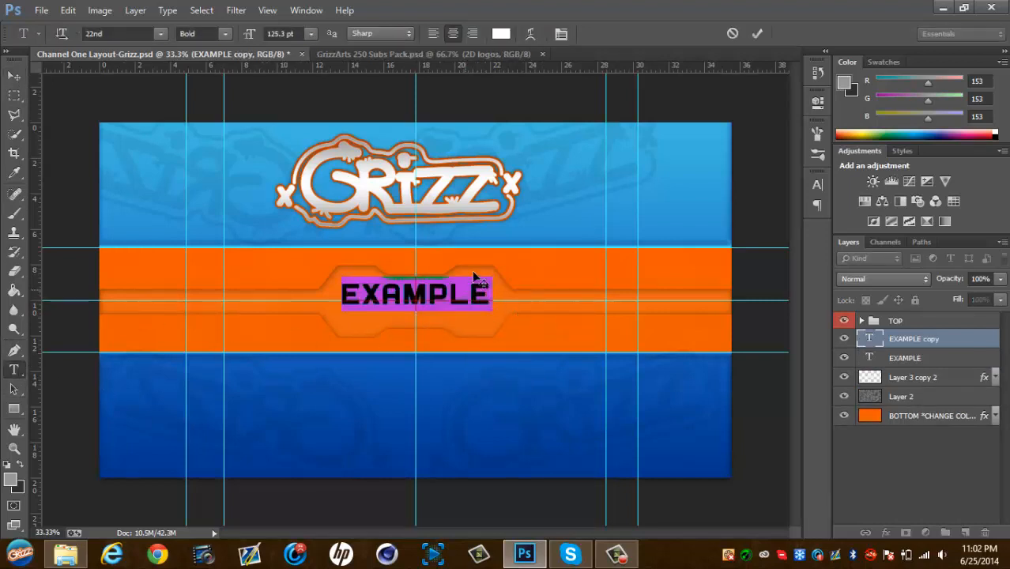
{"action": "left_click", "coordinate": [302, 34]}
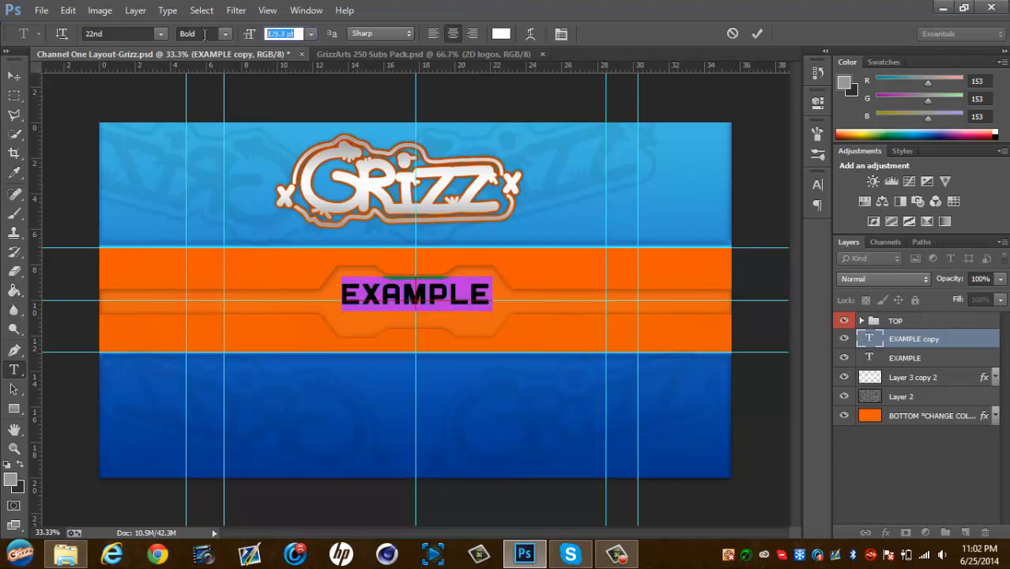
{"action": "type", "text": "50"}
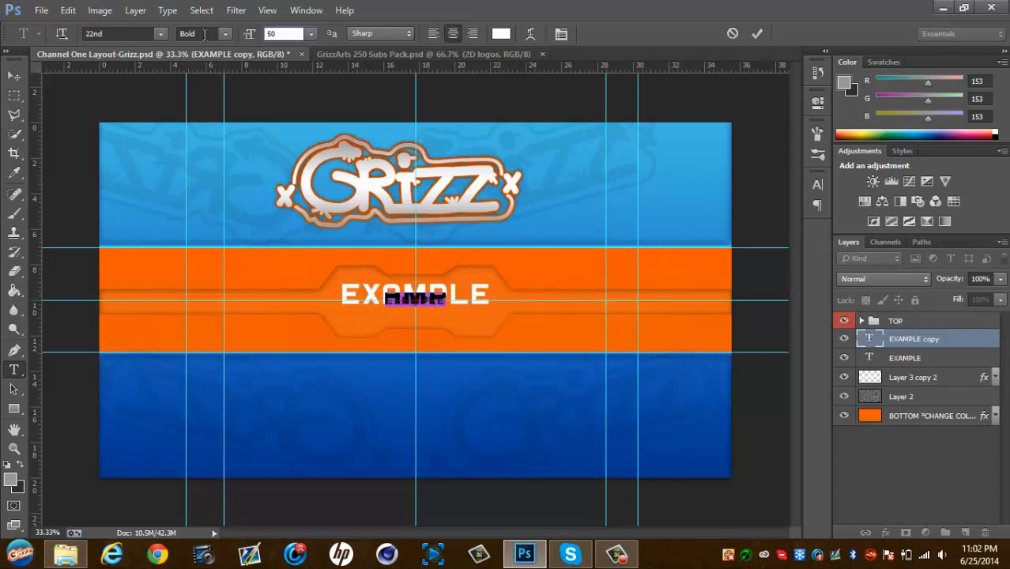
{"action": "key", "text": "BackSpace"}
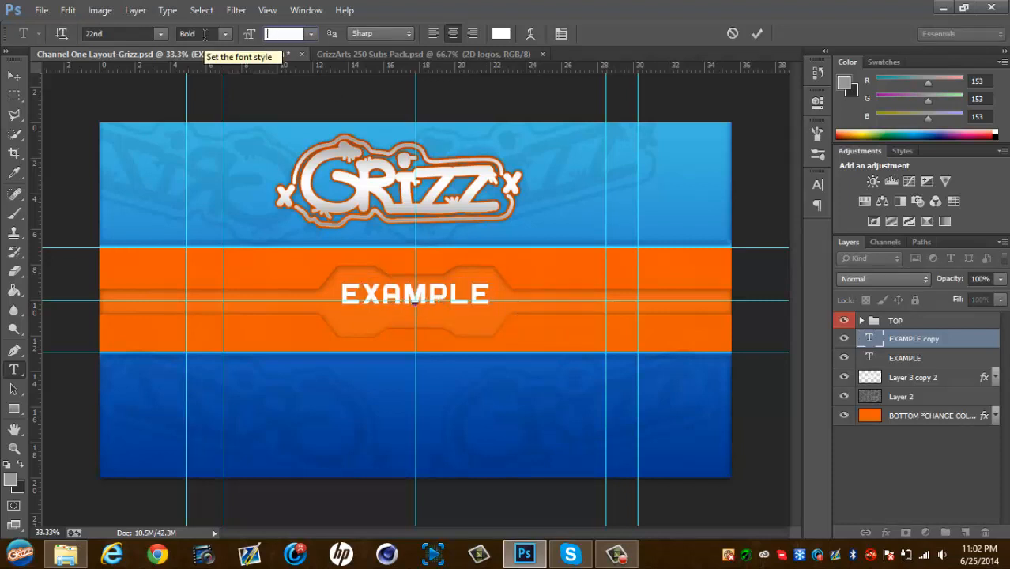
{"action": "type", "text": "45p"}
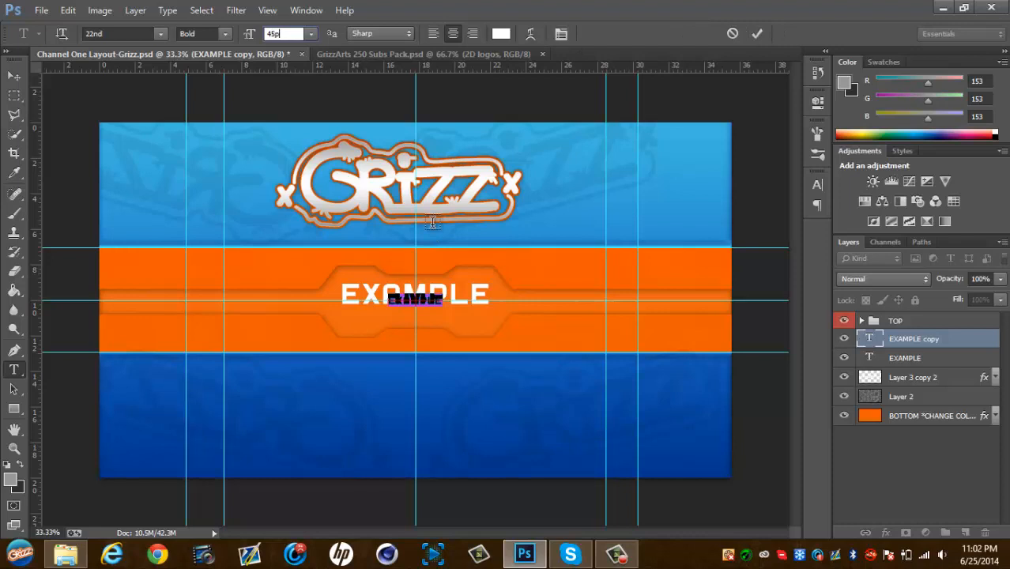
{"action": "key", "text": "Return"}
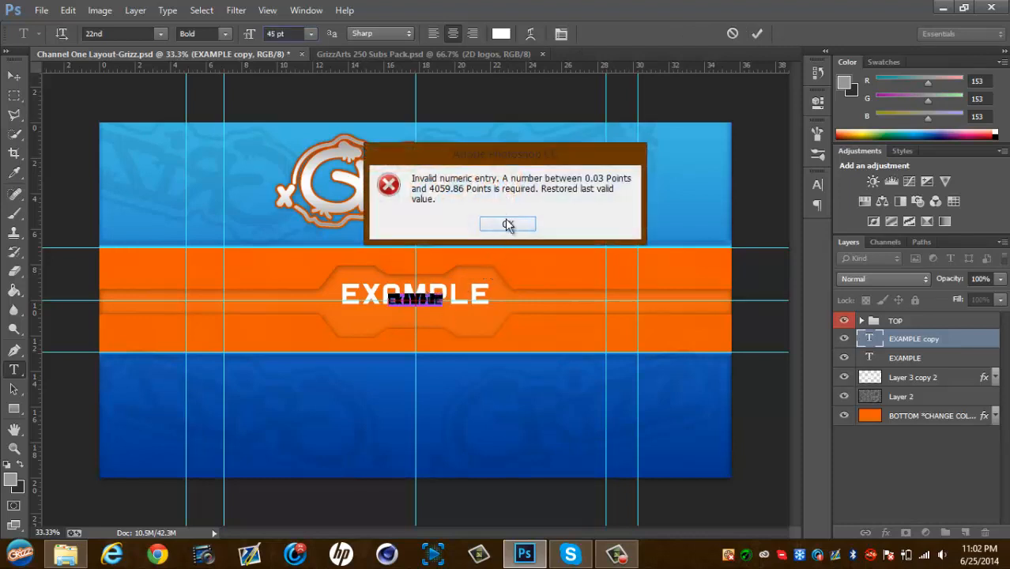
{"action": "left_click", "coordinate": [506, 223]}
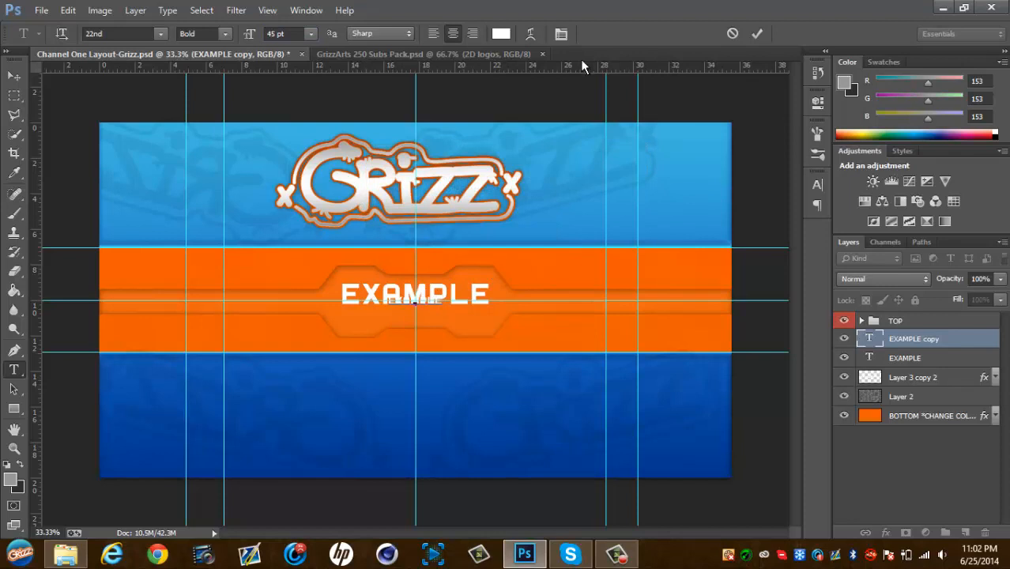
{"action": "left_click", "coordinate": [757, 33]}
Move the small text copy straight down, just below the large EXAMPLE text
{"action": "left_click", "coordinate": [16, 76]}
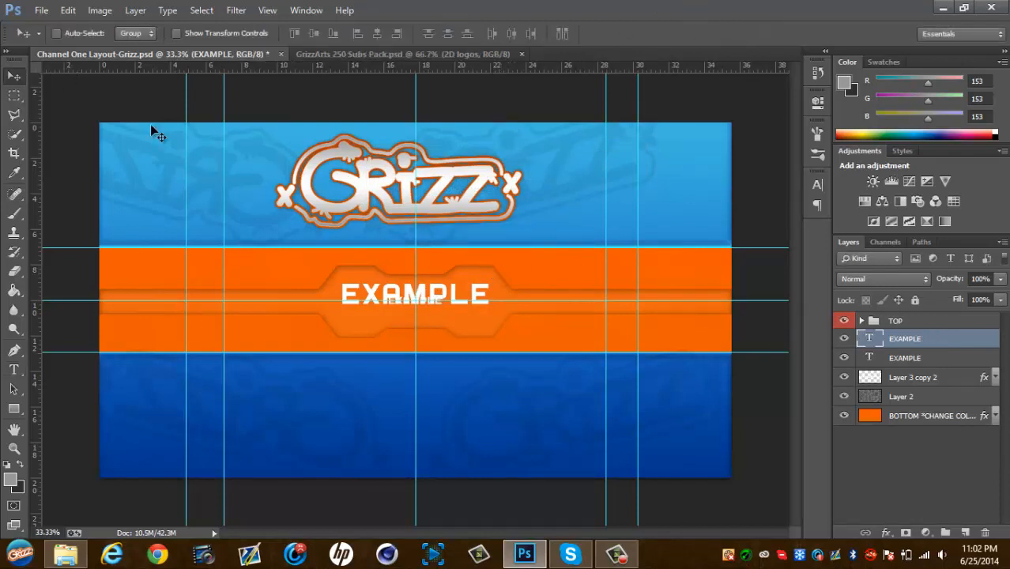
{"action": "left_click_drag", "start_coordinate": [440, 294], "coordinate": [440, 310]}
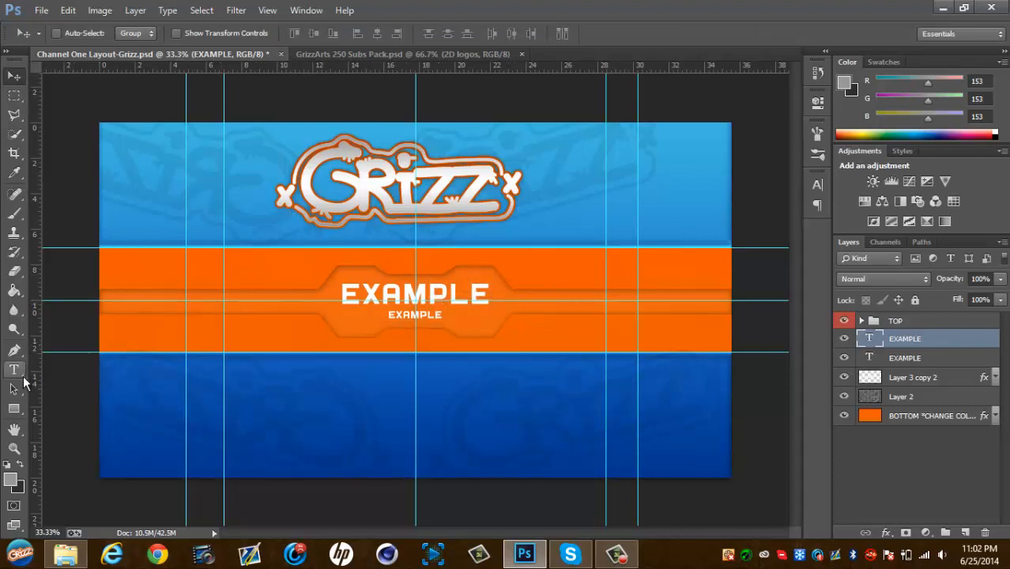
{"action": "left_click", "coordinate": [14, 369]}
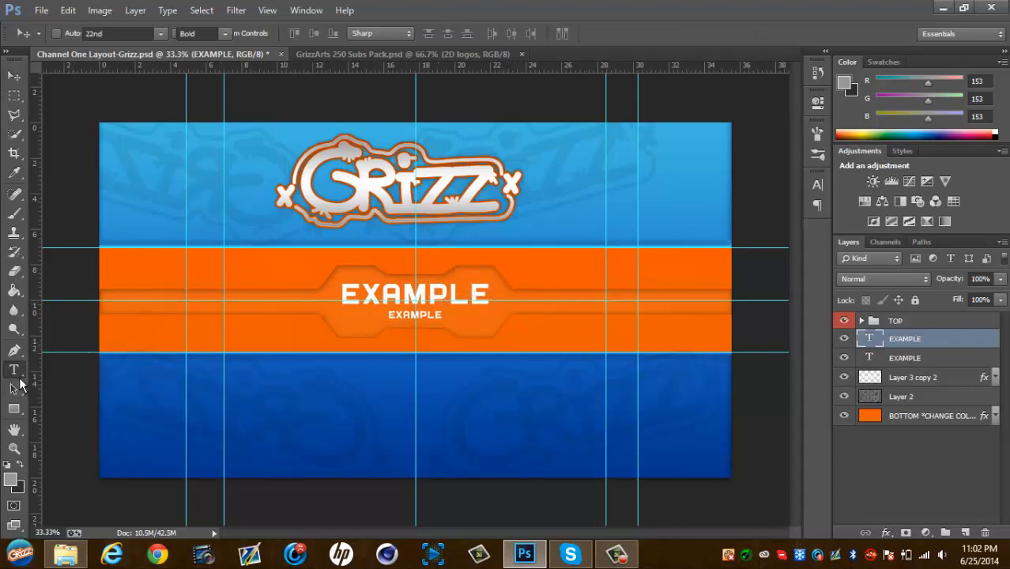
{"action": "left_click", "coordinate": [443, 313]}
{"action": "left_click", "coordinate": [443, 314]}
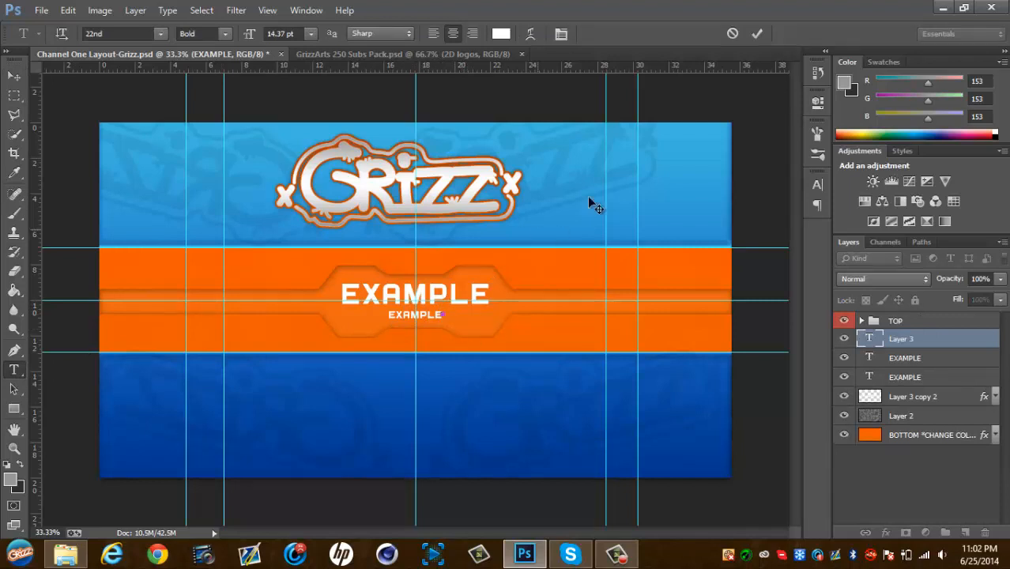
{"action": "left_click", "coordinate": [732, 35]}
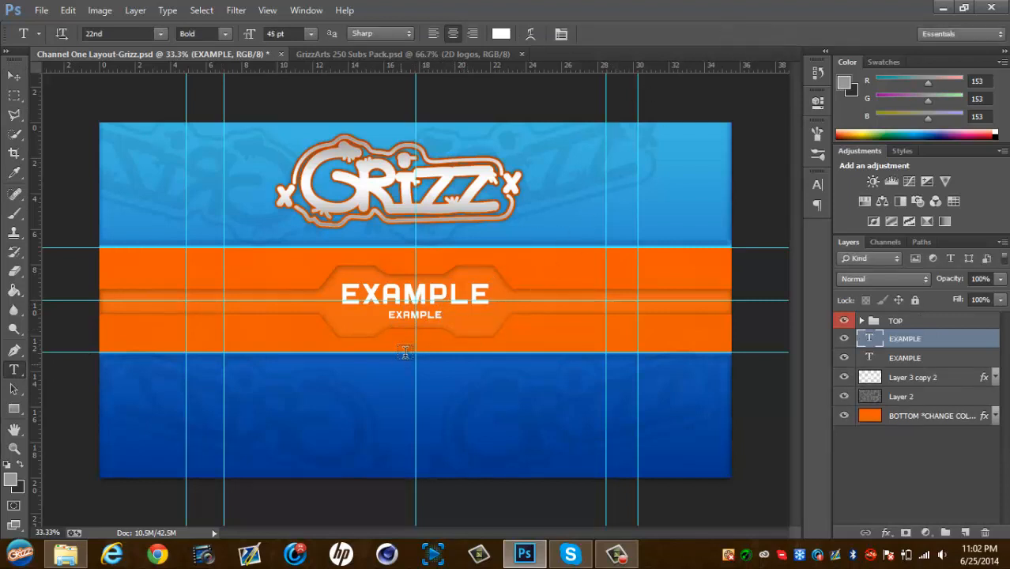
Replace the small text below the large EXAMPLE title with "PROUD MEMBER OF CLAN"
{"action": "left_click", "coordinate": [441, 317]}
{"action": "double_click", "coordinate": [439, 315]}
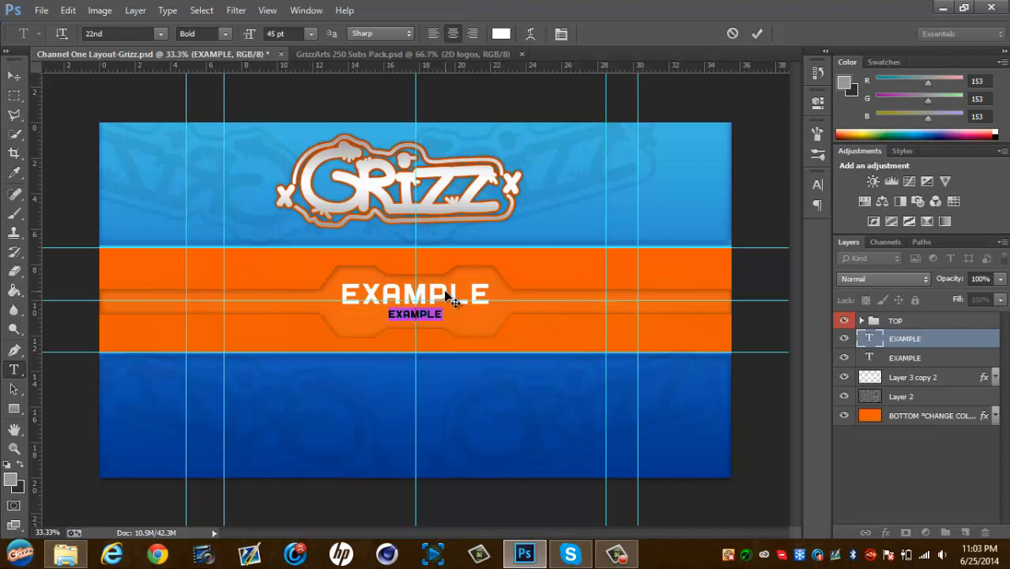
{"action": "key", "text": "BackSpace"}
{"action": "type", "text": "GRIZ"}
{"action": "key", "text": "BackSpace"}
{"action": "key", "text": "BackSpace"}
{"action": "key", "text": "BackSpace"}
{"action": "key", "text": "BackSpace"}
{"action": "type", "text": "PROUD MEMBER OF"}
{"action": "type", "text": "CLAN"}
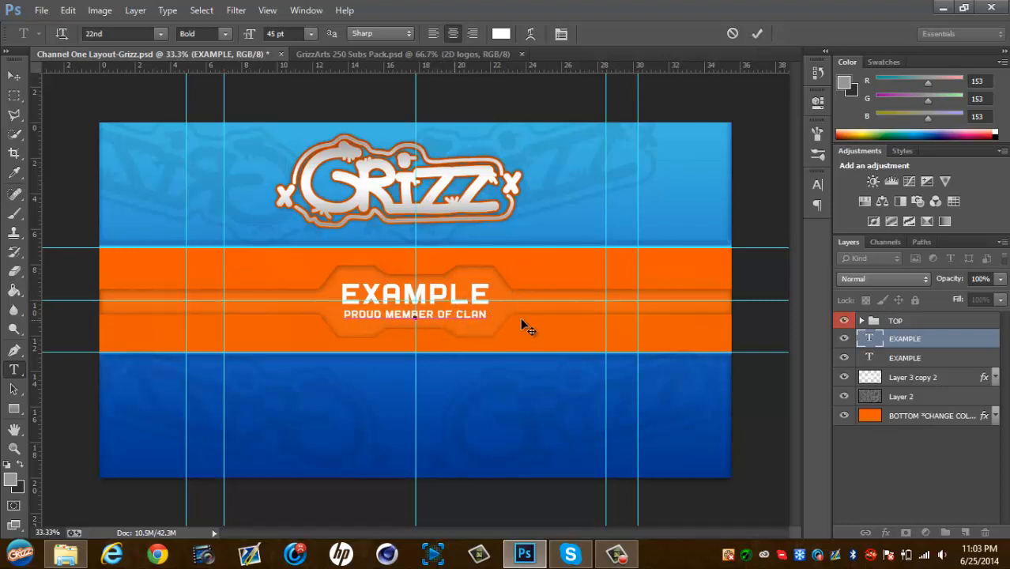
Set the font size of the whole "PROUD MEMBER OF CLAN" tagline to 35 pt
{"action": "key", "text": "ctrl+a"}
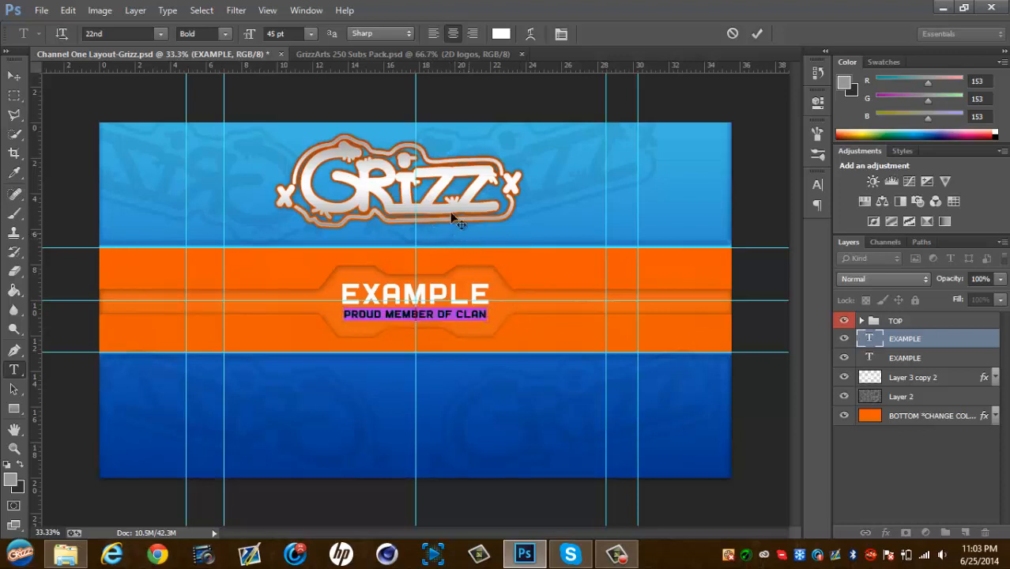
{"action": "left_click", "coordinate": [273, 34]}
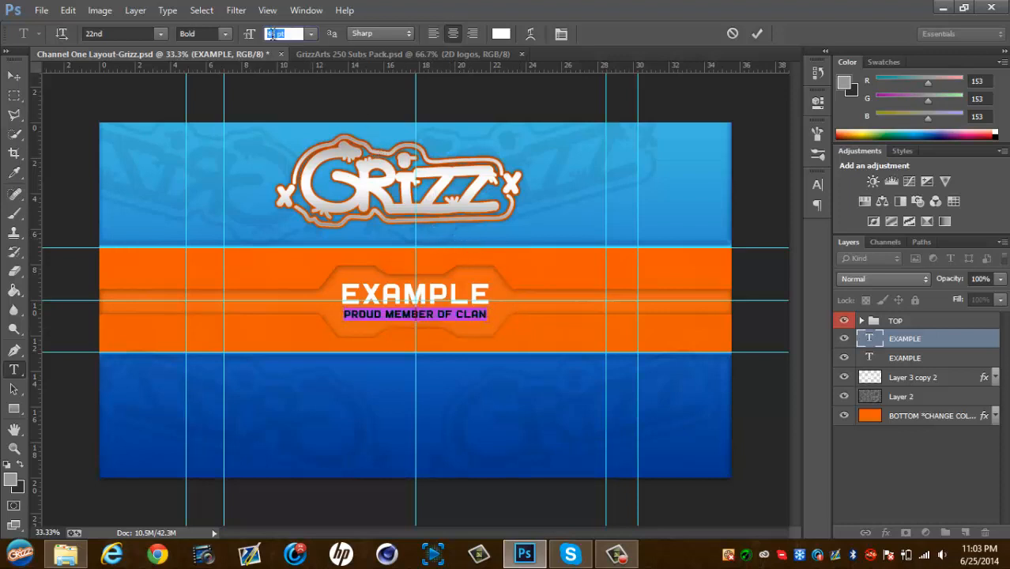
{"action": "scroll", "coordinate": [273, 34], "scroll_direction": "down", "scroll_amount": 8}
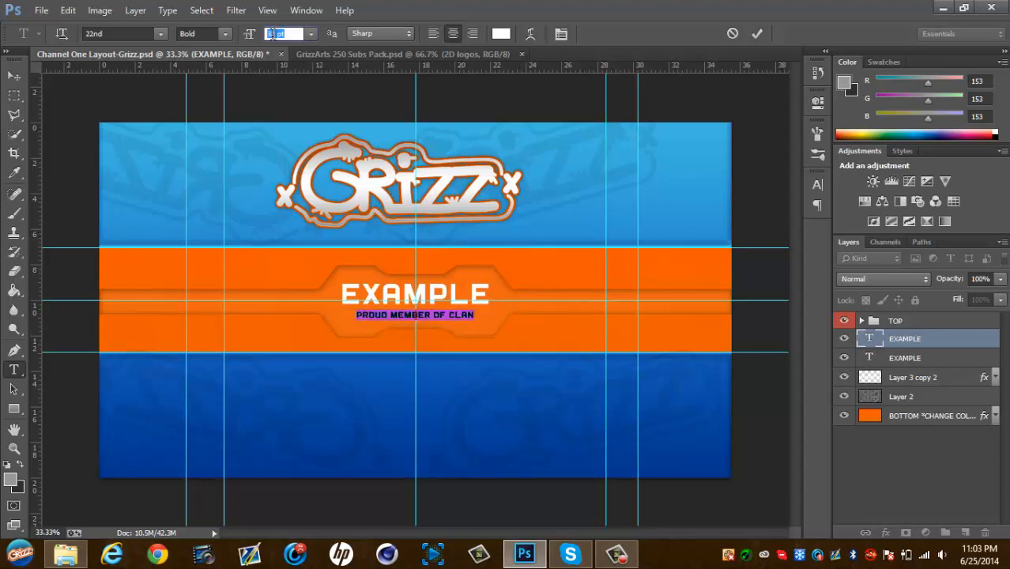
{"action": "key", "text": "Down"}
{"action": "key", "text": "Down"}
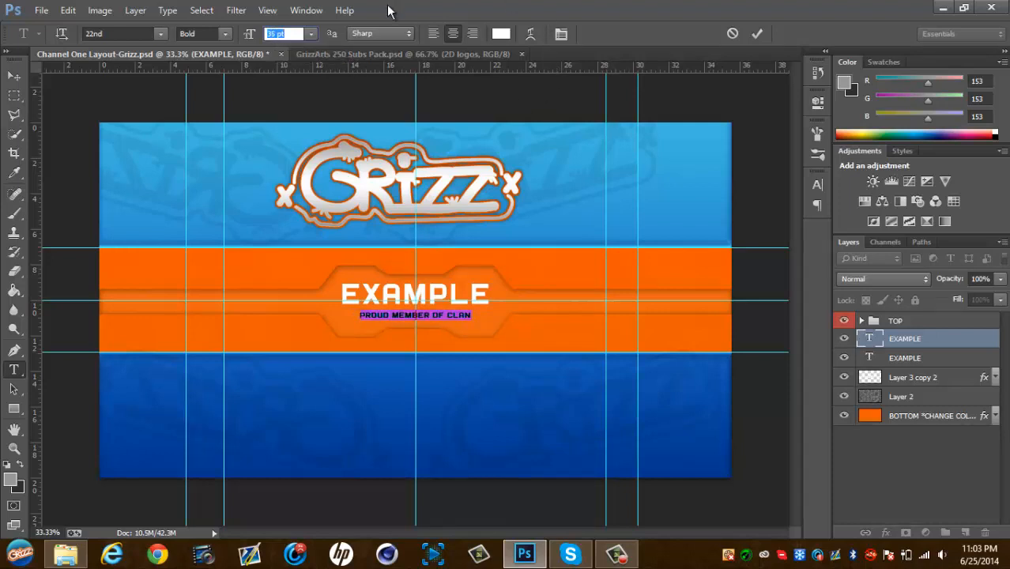
Set the tagline's letter tracking to 460 and commit the text edit
{"action": "left_click", "coordinate": [560, 36]}
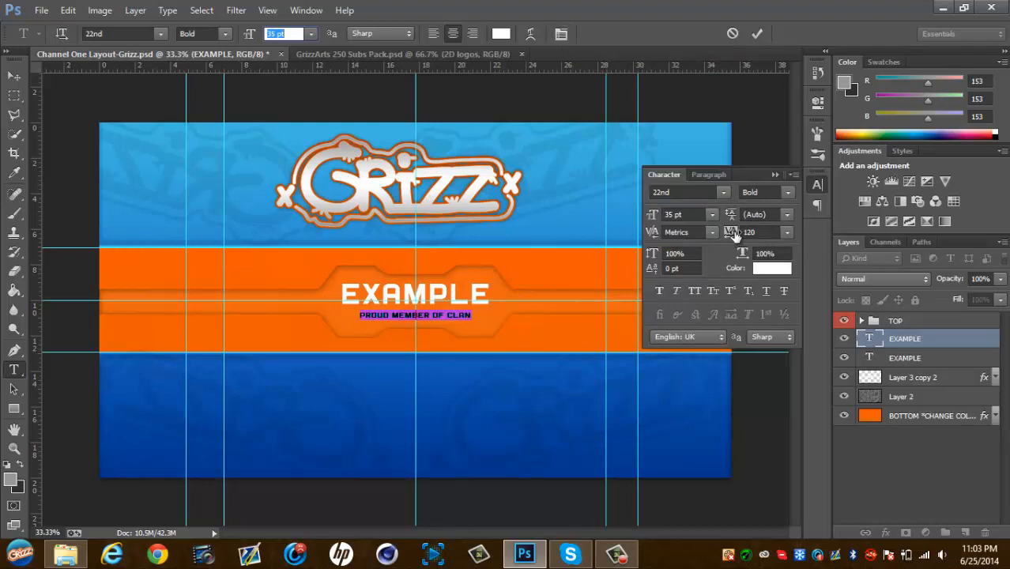
{"action": "left_click_drag", "start_coordinate": [734, 235], "coordinate": [746, 237]}
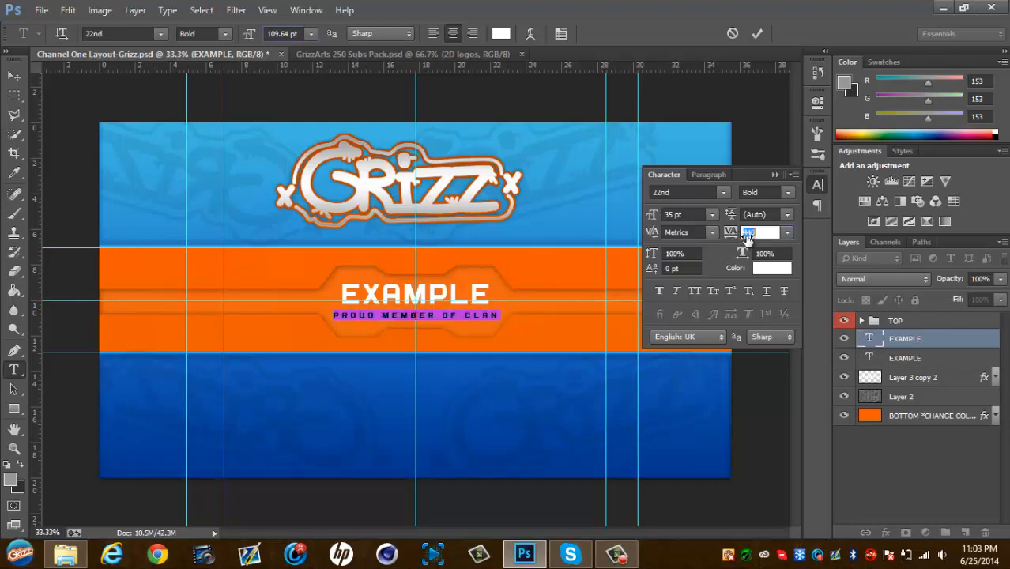
{"action": "type", "text": "460"}
{"action": "key", "text": "Return"}
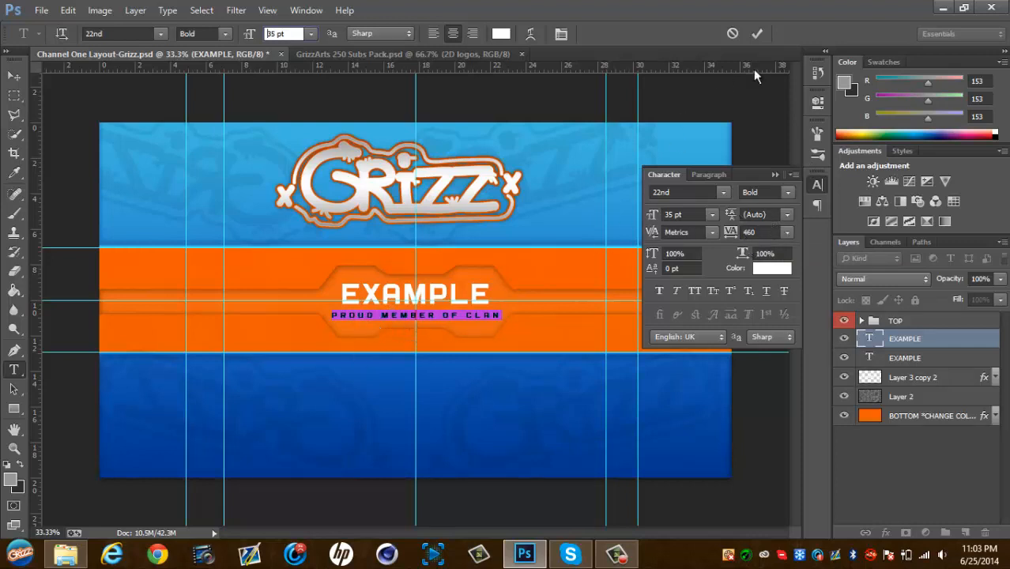
{"action": "left_click", "coordinate": [757, 34]}
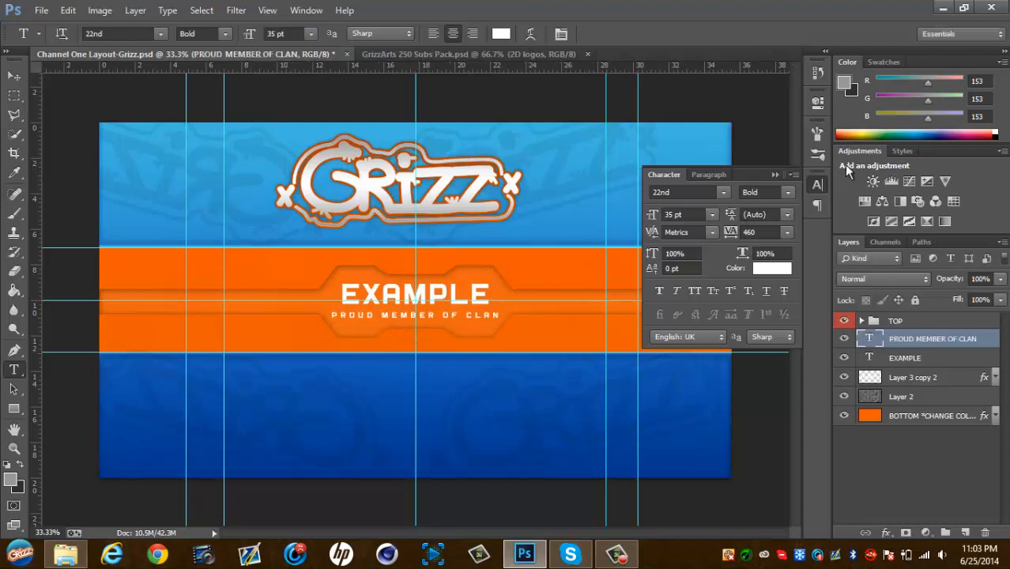
{"action": "left_click", "coordinate": [775, 174]}
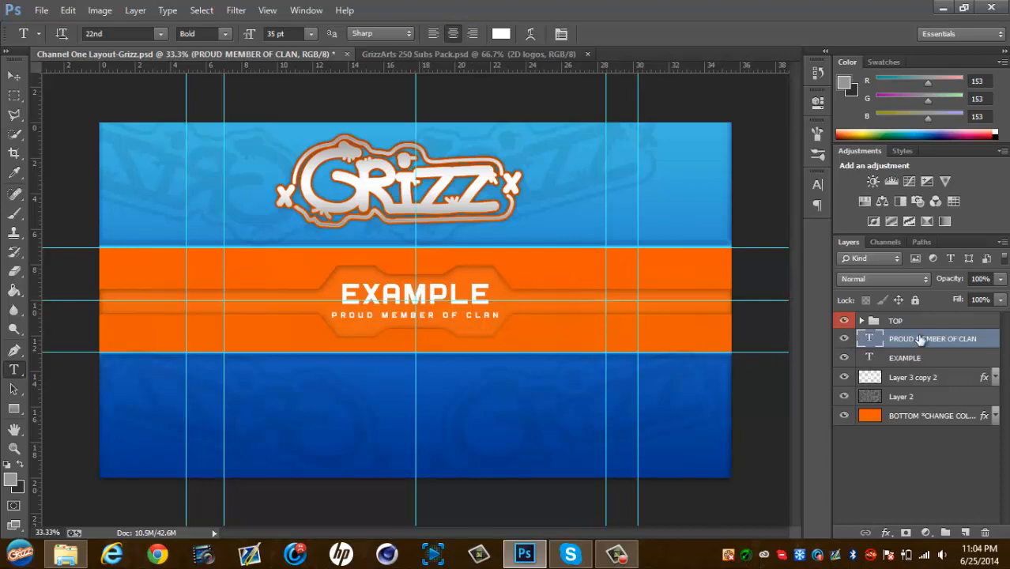
Apply the white preset layer style with the orange border to the large EXAMPLE text layer
{"action": "double_click", "coordinate": [960, 361]}
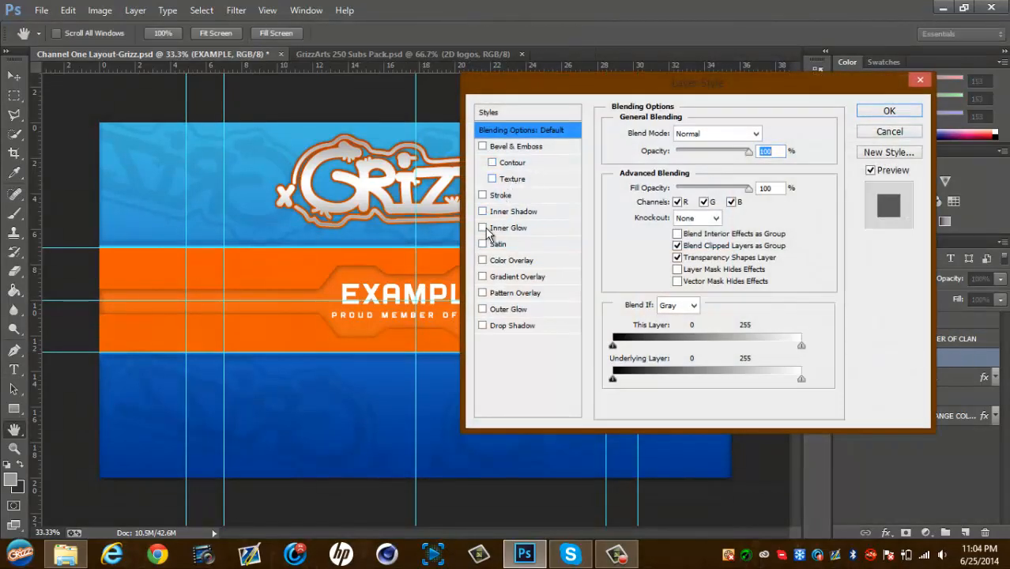
{"action": "left_click", "coordinate": [498, 112]}
{"action": "scroll", "coordinate": [767, 223], "scroll_direction": "down", "scroll_amount": 3}
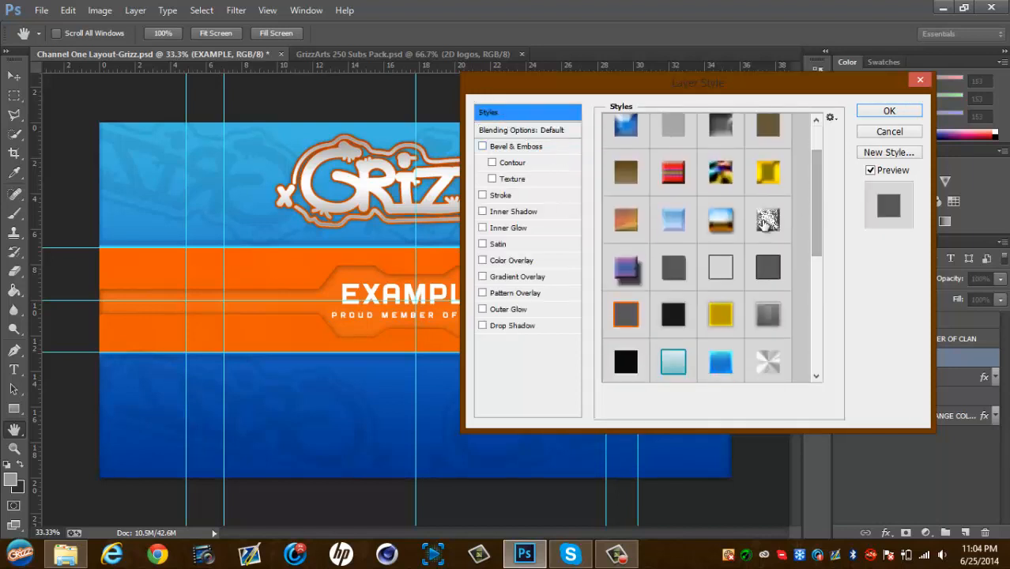
{"action": "scroll", "coordinate": [767, 224], "scroll_direction": "down", "scroll_amount": 5}
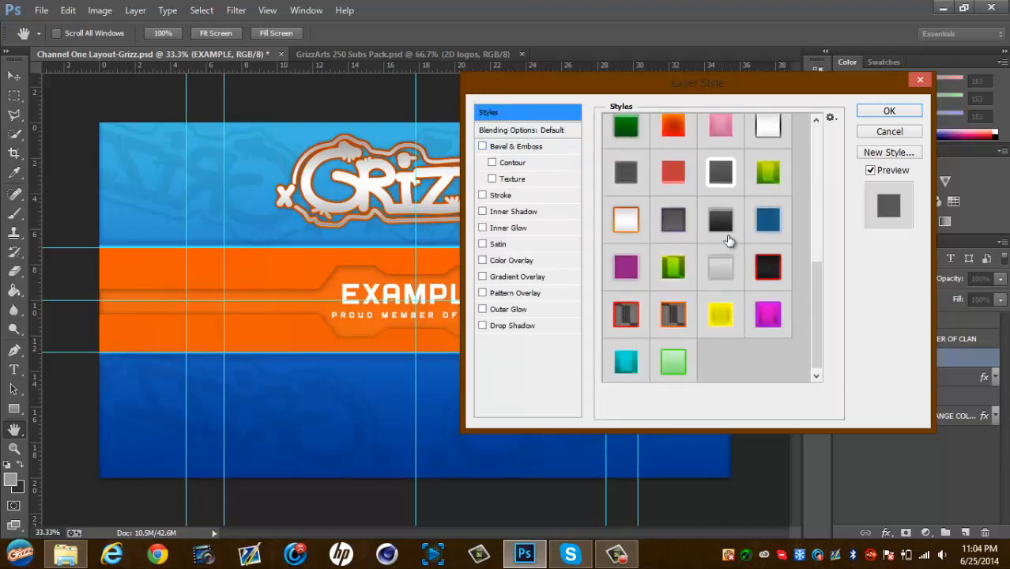
{"action": "left_click", "coordinate": [721, 268]}
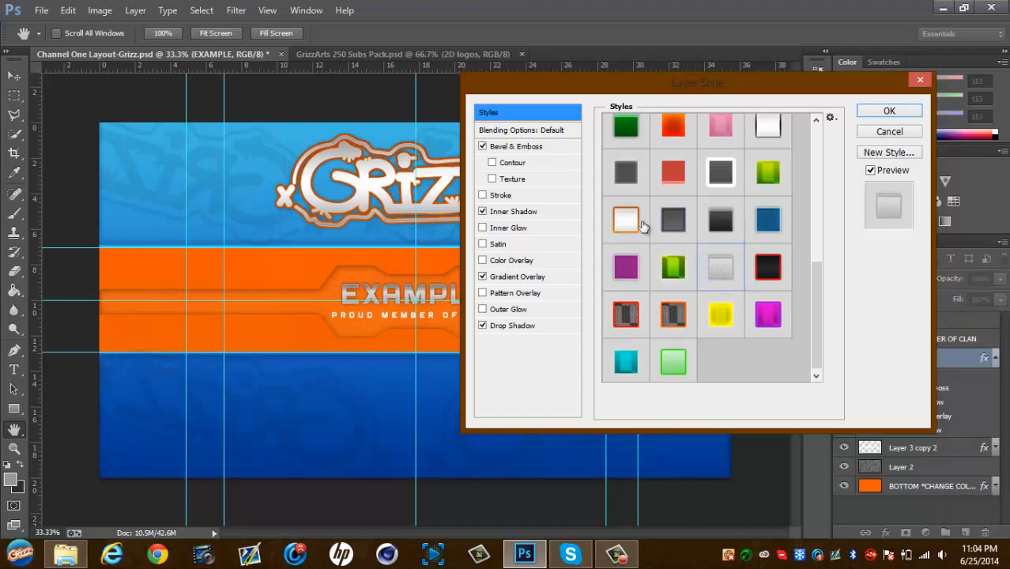
{"action": "left_click", "coordinate": [788, 142]}
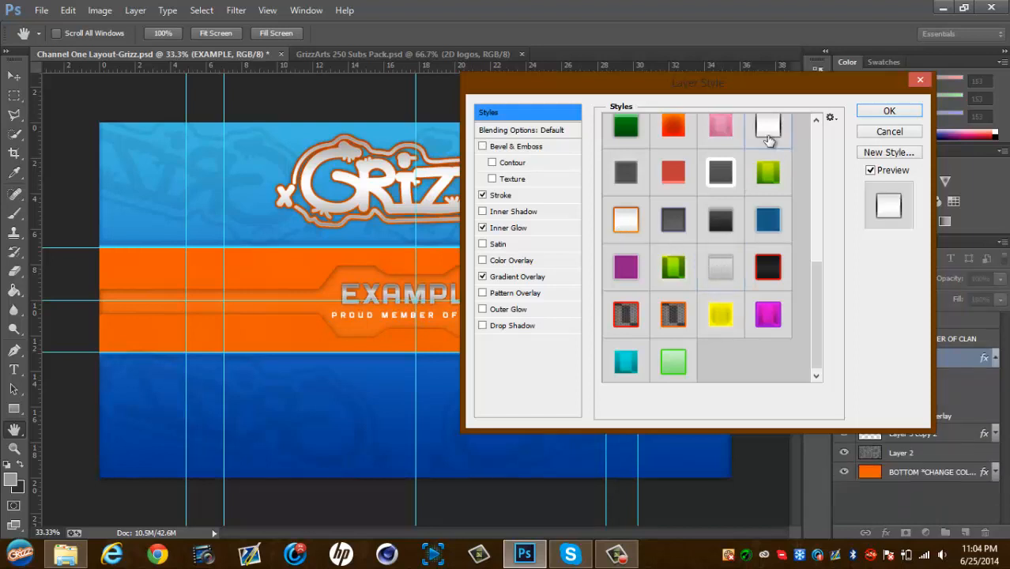
{"action": "left_click", "coordinate": [619, 230]}
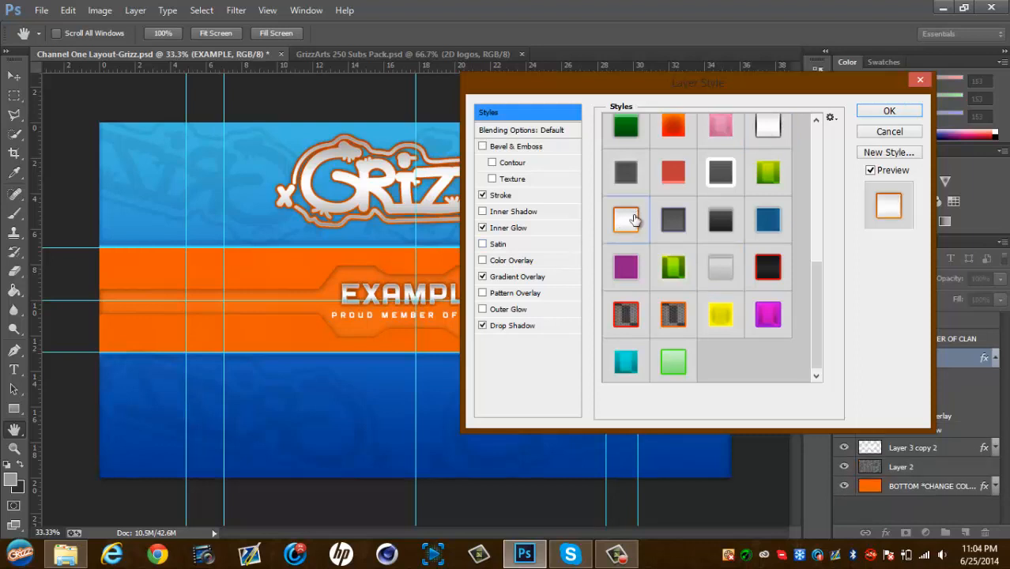
Try the blue and red-orange preset styles on the EXAMPLE title, returning to the orange-bordered white preset
{"action": "scroll", "coordinate": [748, 304], "scroll_direction": "up", "scroll_amount": 3}
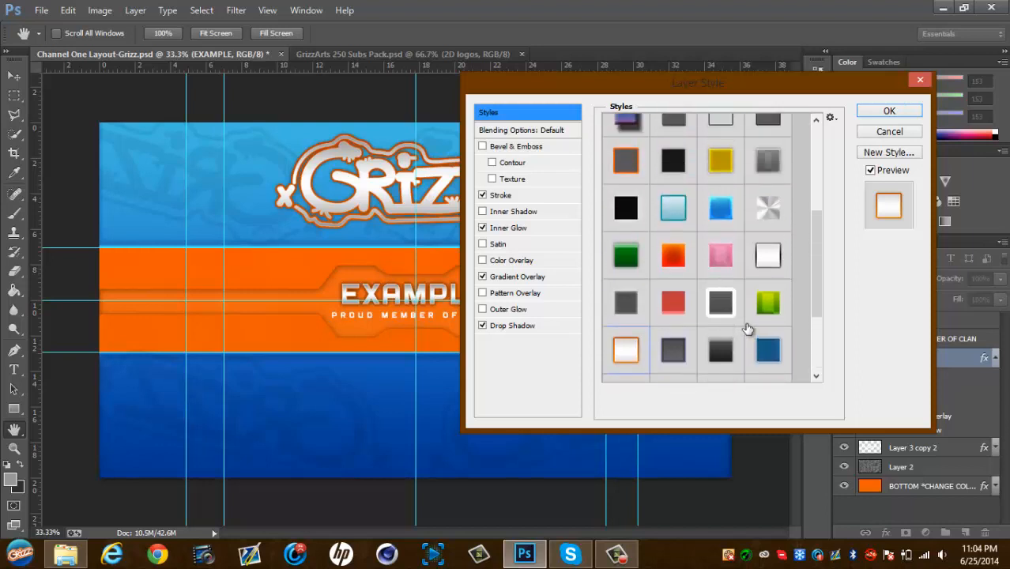
{"action": "left_click", "coordinate": [726, 208]}
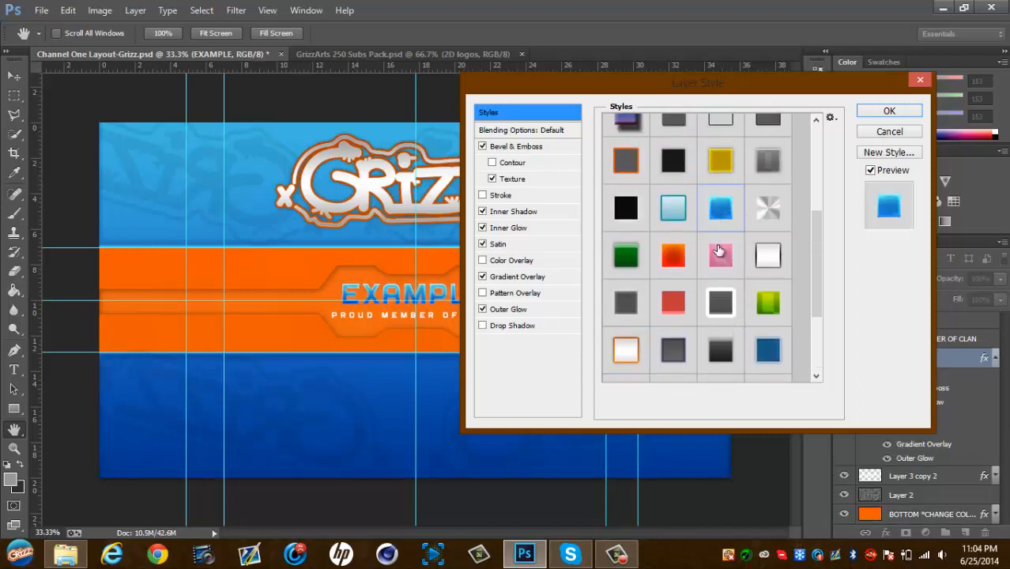
{"action": "left_click", "coordinate": [676, 251]}
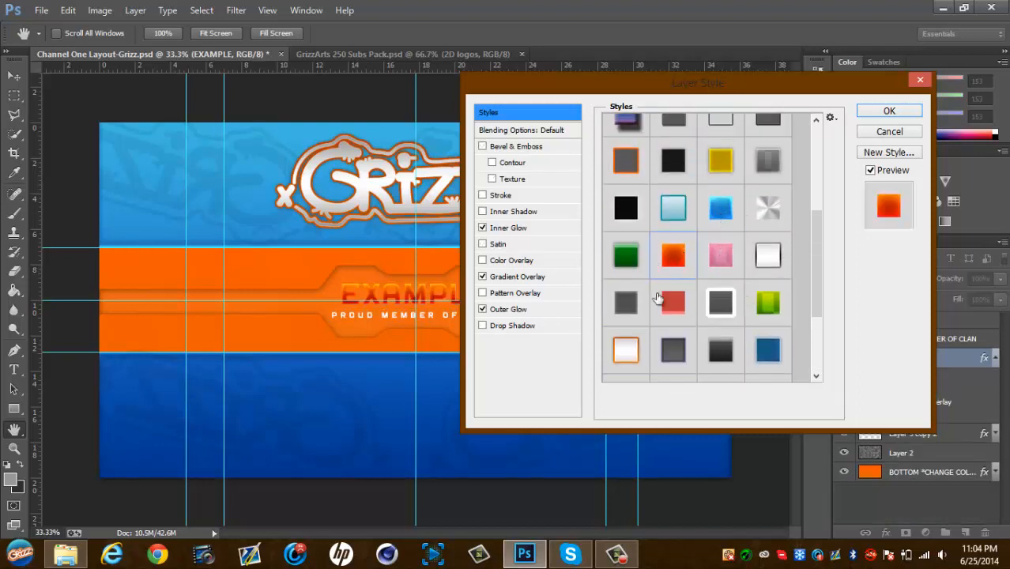
{"action": "scroll", "coordinate": [656, 301], "scroll_direction": "down", "scroll_amount": 1}
{"action": "scroll", "coordinate": [641, 304], "scroll_direction": "down", "scroll_amount": 1}
{"action": "left_click", "coordinate": [622, 285]}
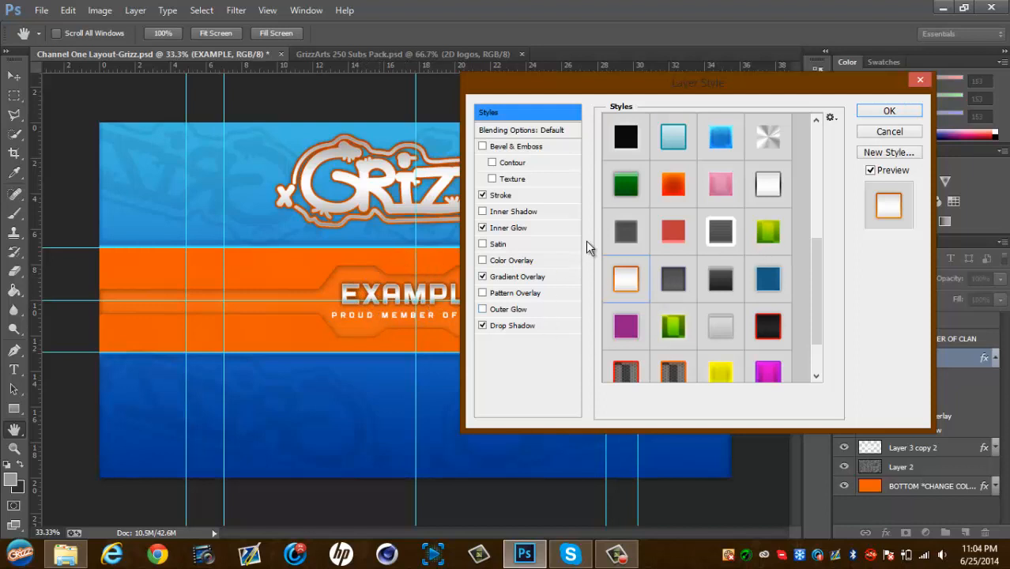
Disable the Stroke effect on the EXAMPLE title, keep Inner Glow enabled, and open the Gradient Overlay settings
{"action": "left_click", "coordinate": [483, 195]}
{"action": "left_click", "coordinate": [483, 196]}
{"action": "left_click", "coordinate": [483, 196]}
{"action": "left_click", "coordinate": [482, 228]}
{"action": "left_click", "coordinate": [507, 230]}
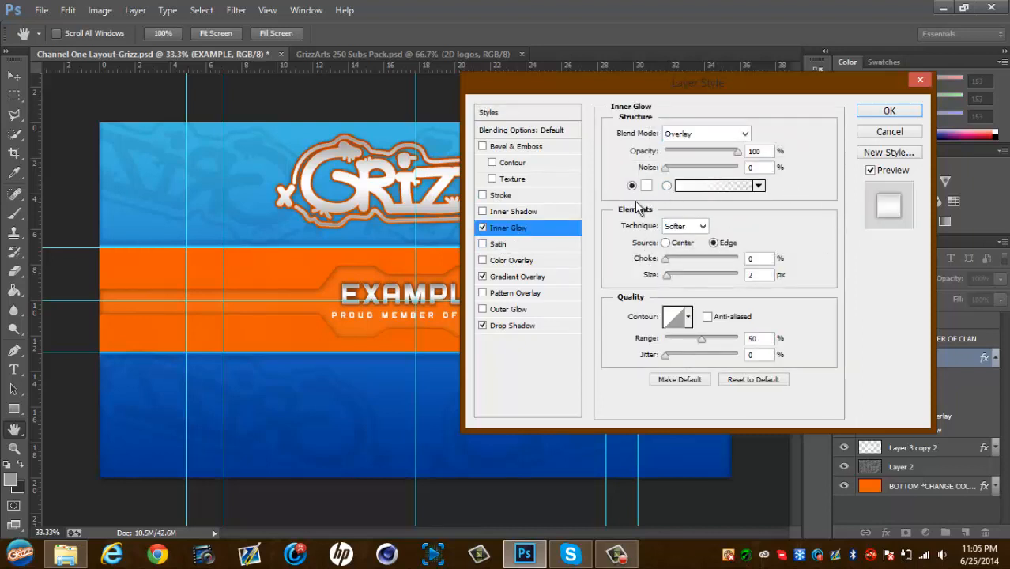
{"action": "left_click", "coordinate": [522, 277]}
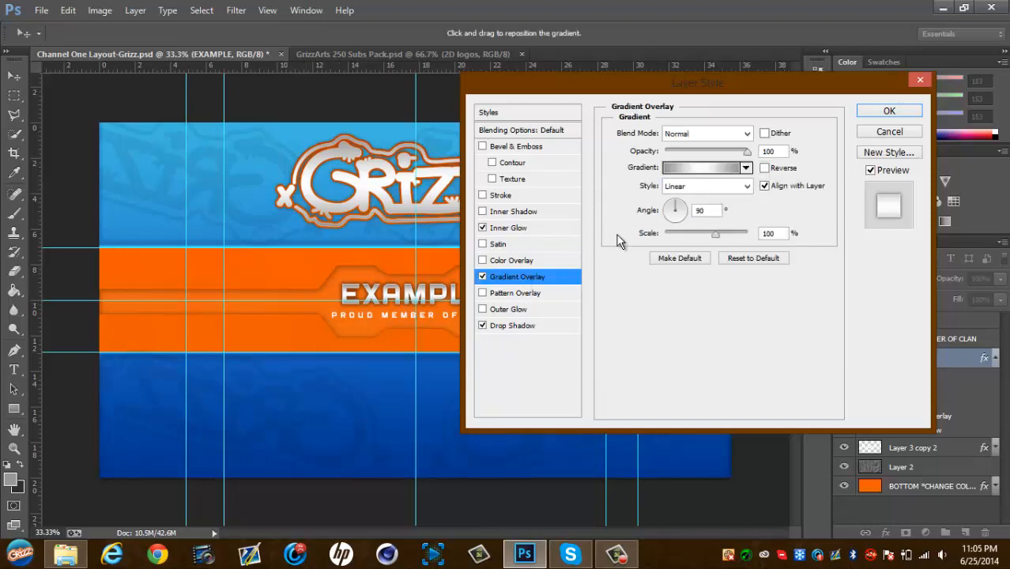
{"action": "left_click", "coordinate": [710, 169]}
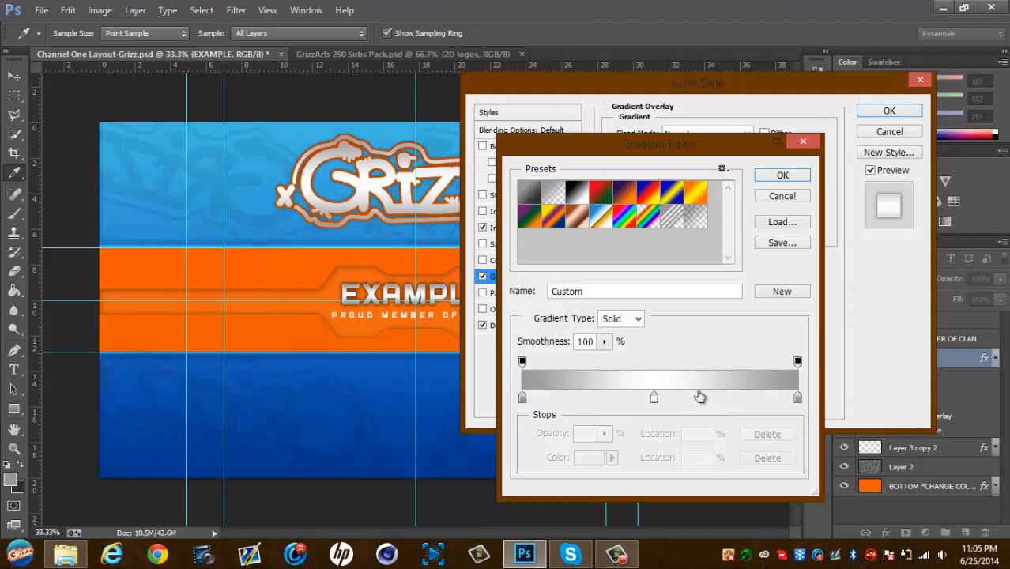
{"action": "left_click", "coordinate": [750, 401]}
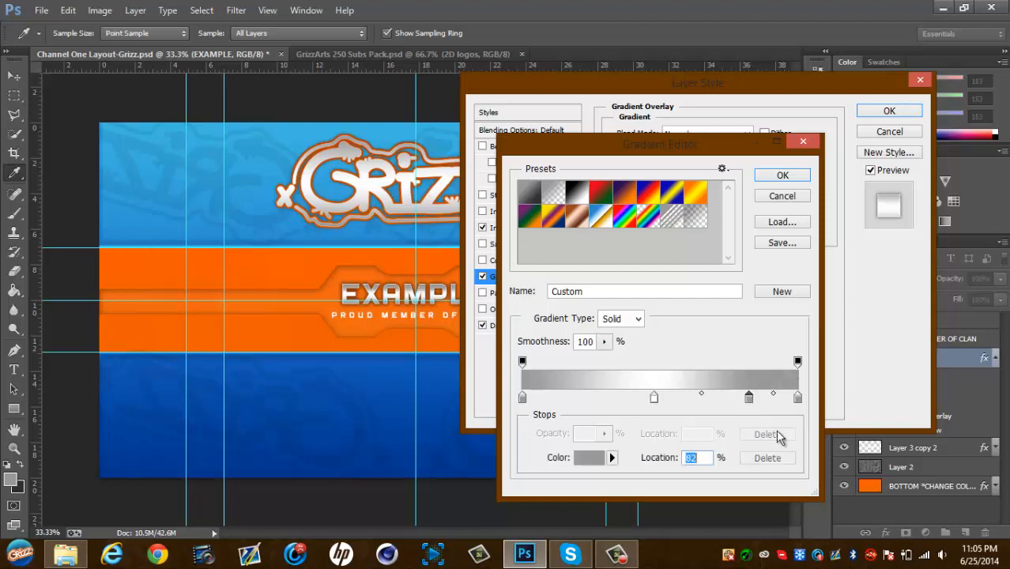
{"action": "left_click_drag", "start_coordinate": [749, 402], "coordinate": [657, 403]}
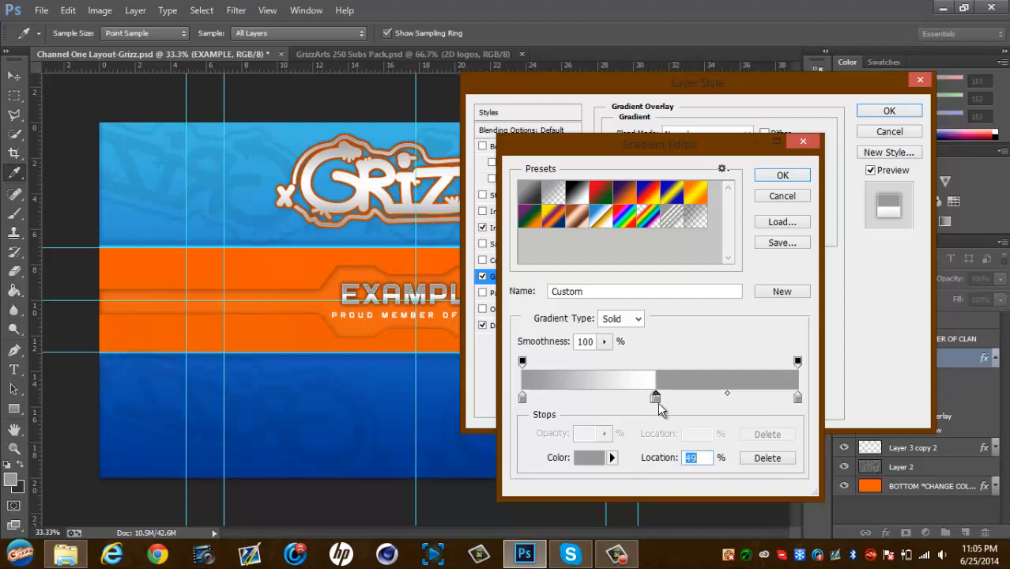
{"action": "key", "text": "ctrl+z"}
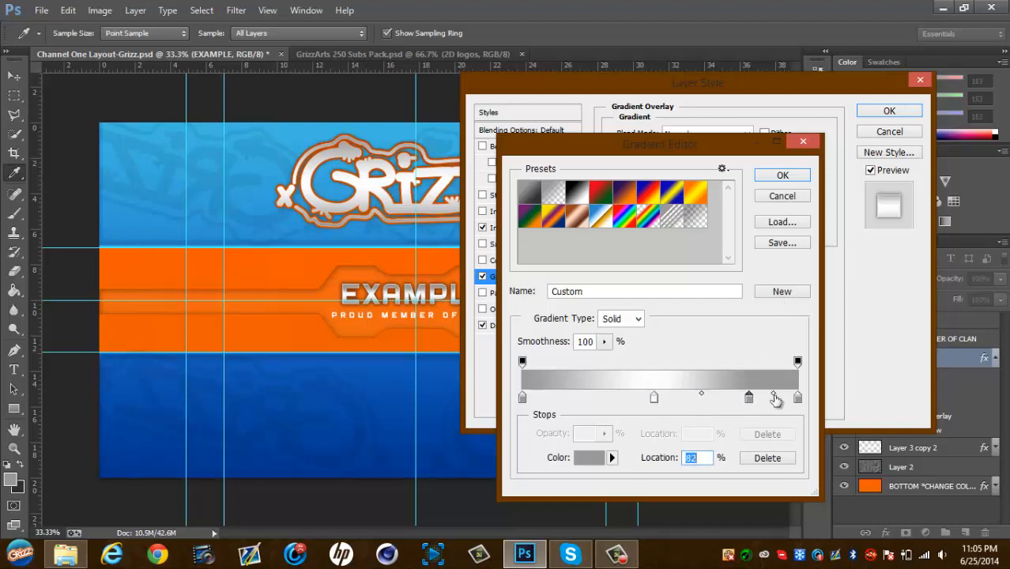
{"action": "left_click", "coordinate": [782, 197]}
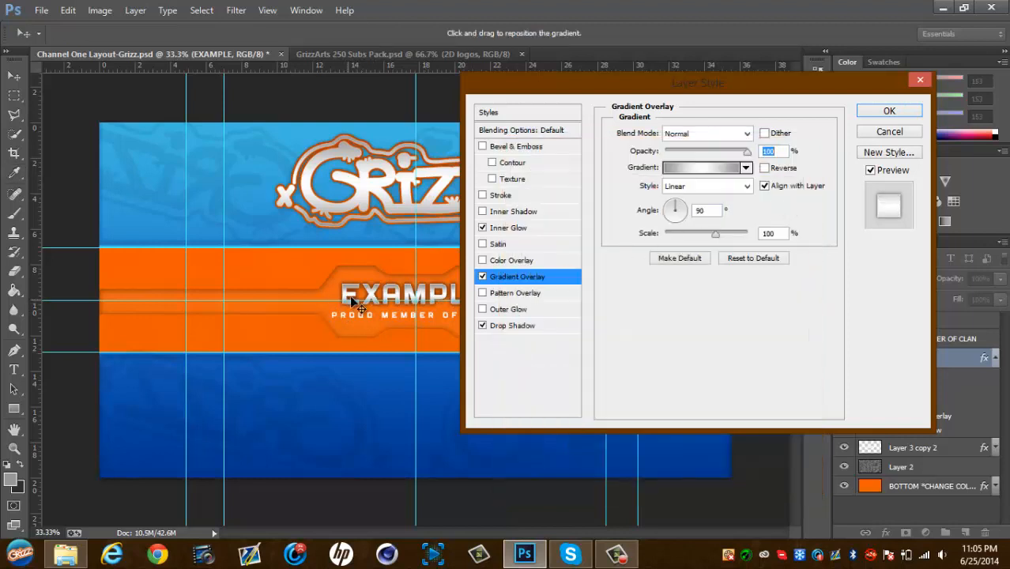
Recolor the overlay gradient's start stop at 0% to light gray afaeae and copy its hex value
{"action": "left_click", "coordinate": [696, 166]}
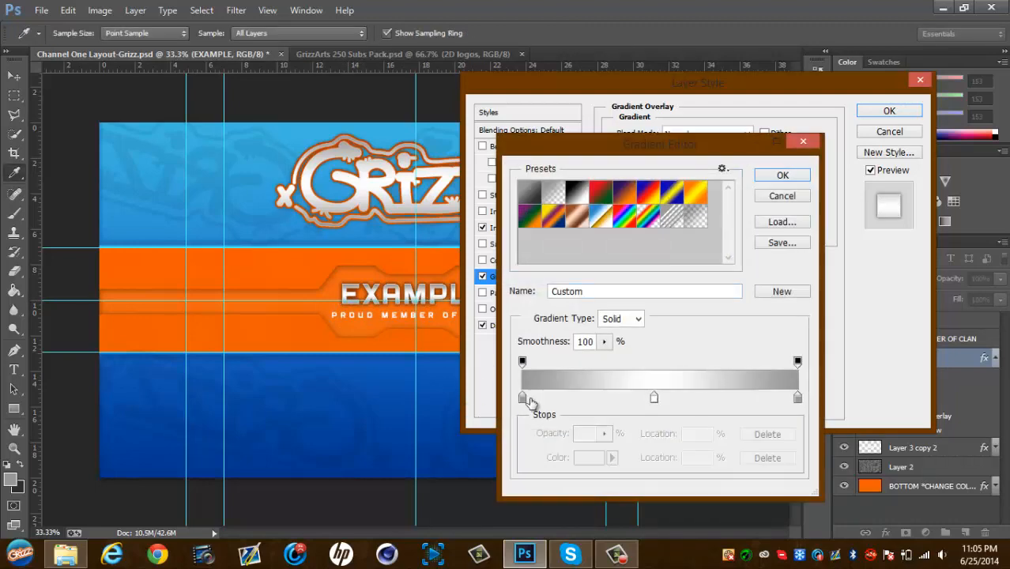
{"action": "double_click", "coordinate": [521, 397]}
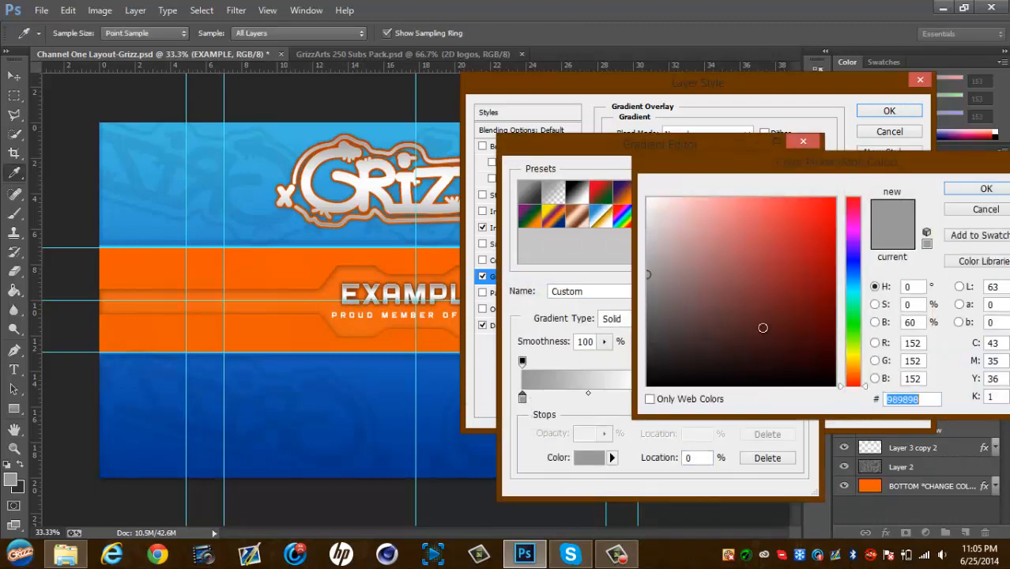
{"action": "left_click", "coordinate": [650, 259]}
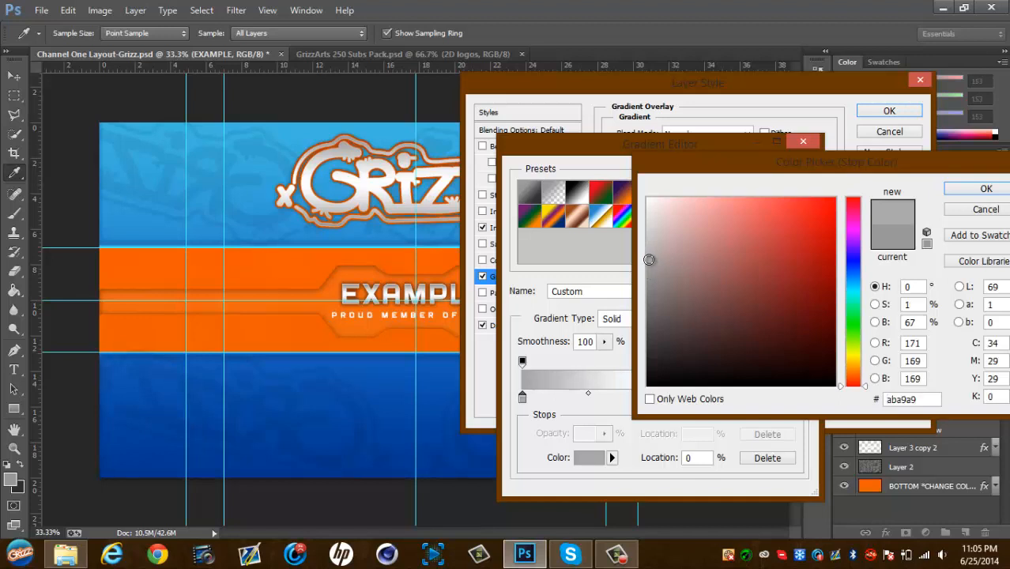
{"action": "left_click", "coordinate": [649, 256]}
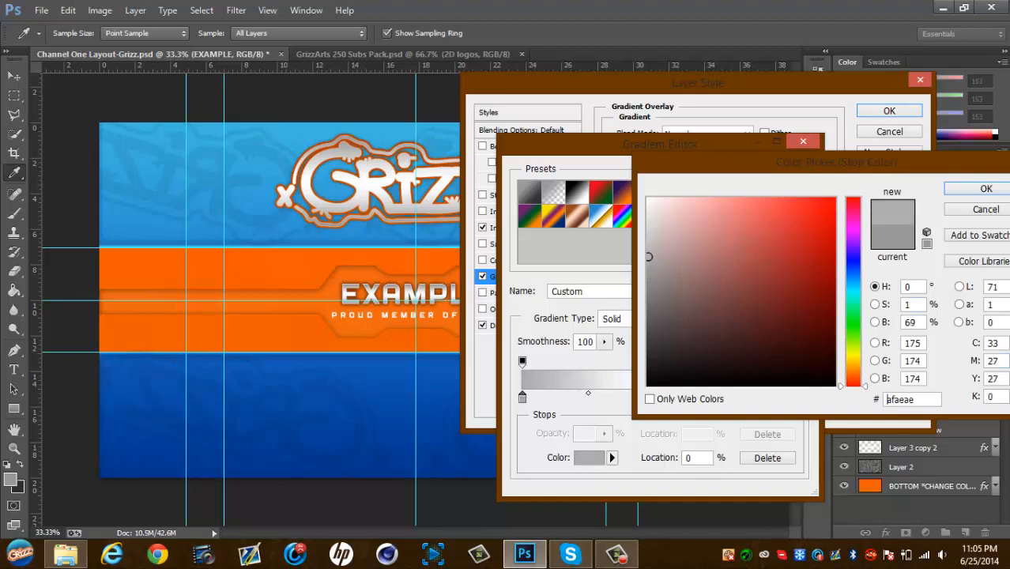
{"action": "double_click", "coordinate": [928, 398]}
{"action": "right_click", "coordinate": [901, 400]}
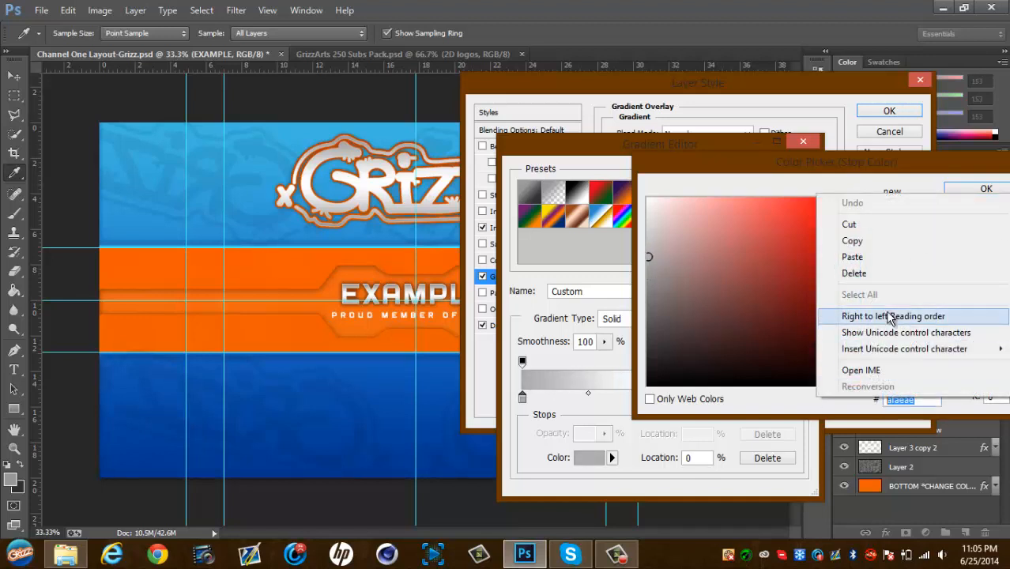
{"action": "left_click", "coordinate": [885, 239]}
{"action": "left_click", "coordinate": [980, 190]}
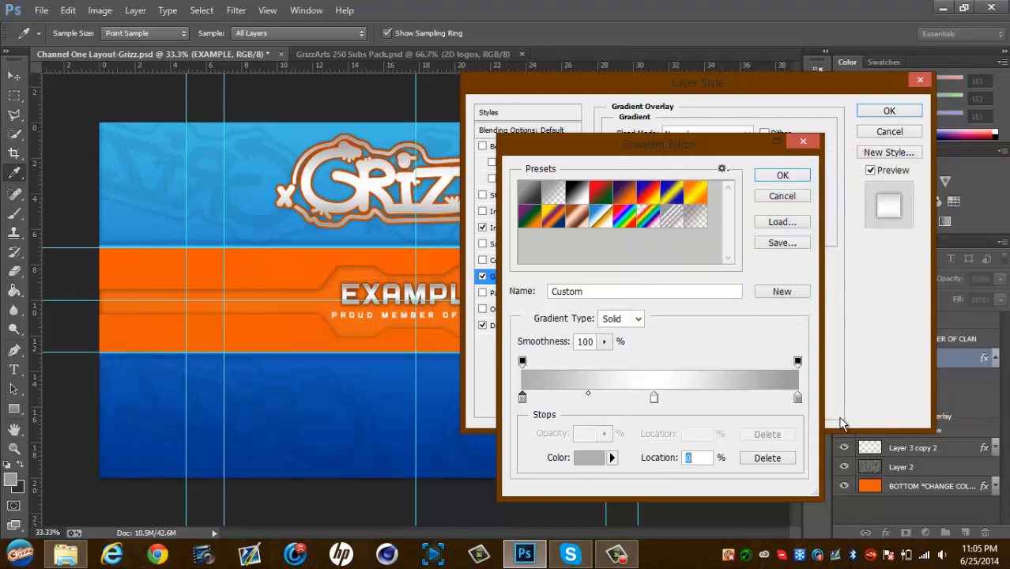
Recolor the overlay gradient's end stop at 100% to the copied light gray afaeae and accept the gradient
{"action": "left_click", "coordinate": [798, 398]}
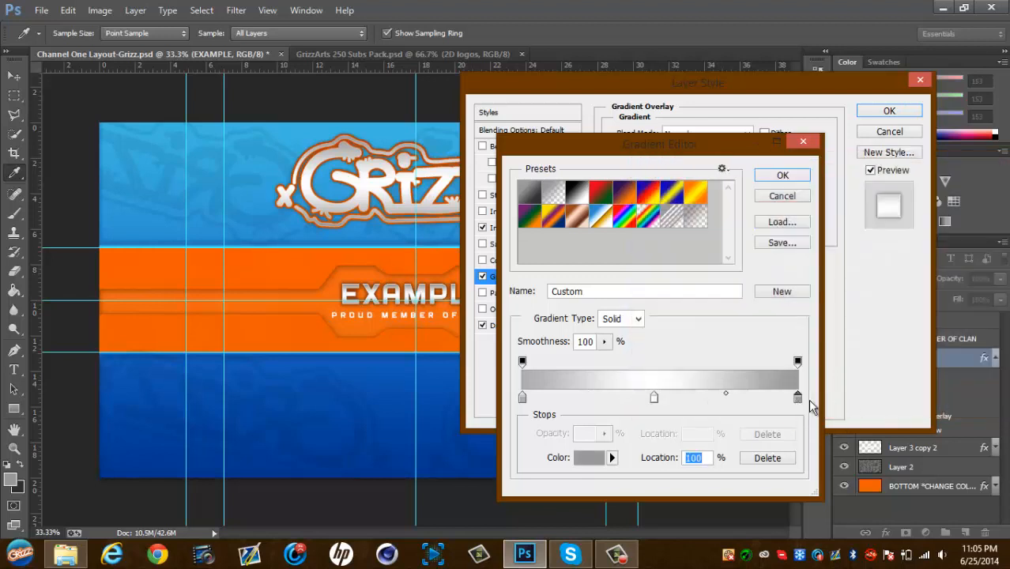
{"action": "double_click", "coordinate": [798, 397]}
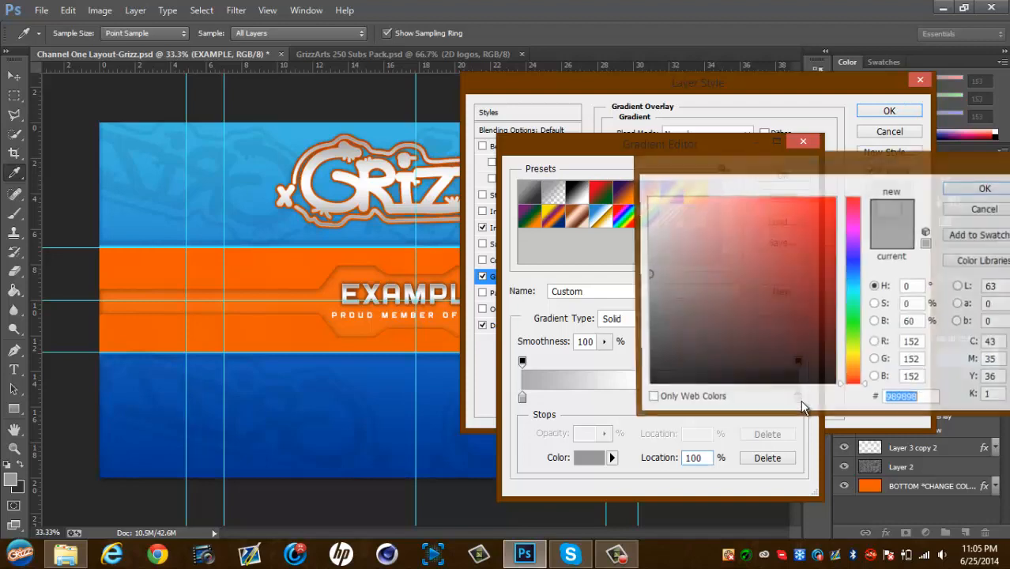
{"action": "right_click", "coordinate": [909, 399]}
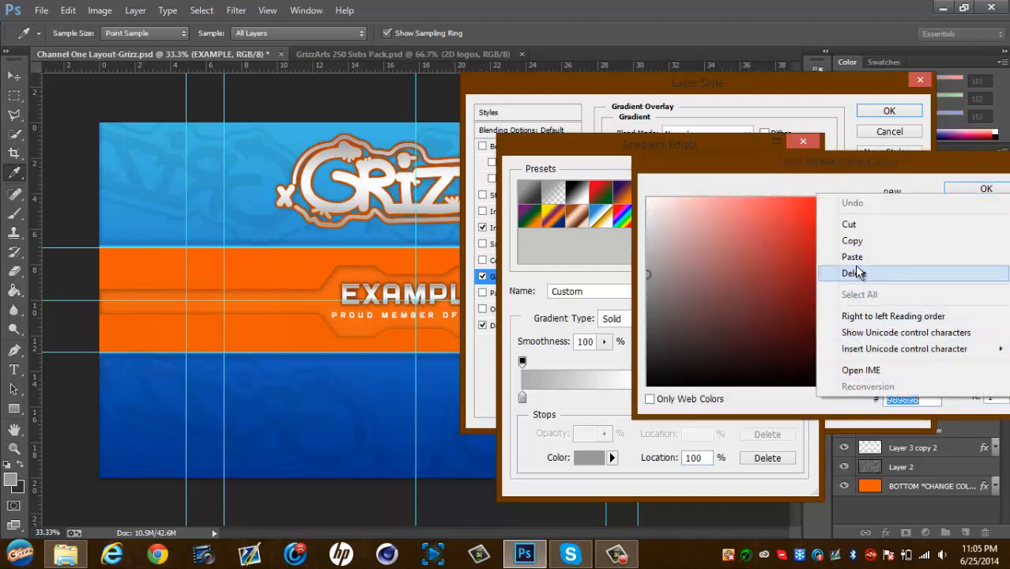
{"action": "left_click", "coordinate": [861, 263]}
{"action": "left_click", "coordinate": [990, 190]}
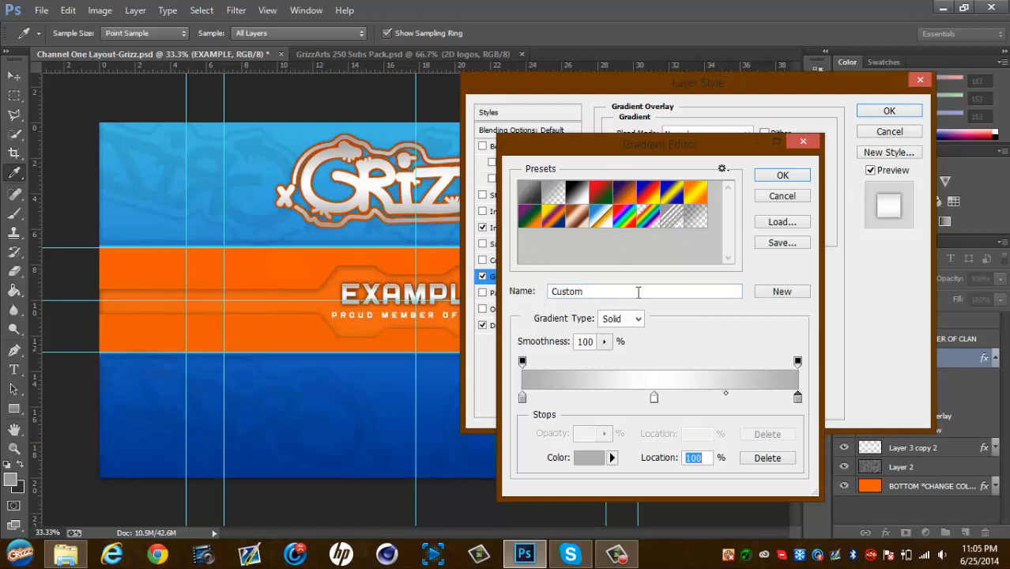
{"action": "left_click", "coordinate": [781, 176]}
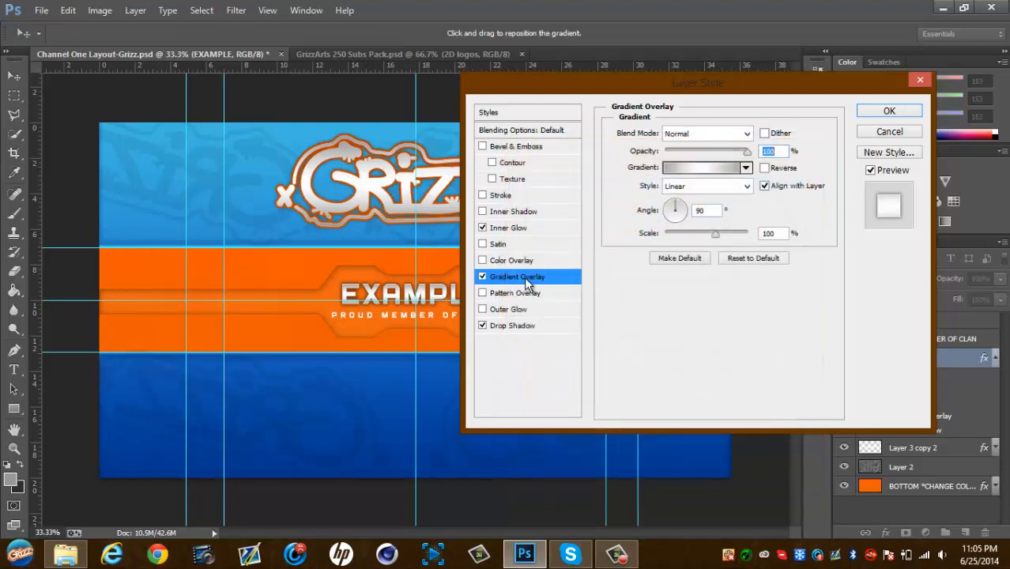
Set the EXAMPLE title's Drop Shadow to 20% spread and 20 px size, and accept the layer style
{"action": "left_click", "coordinate": [508, 328]}
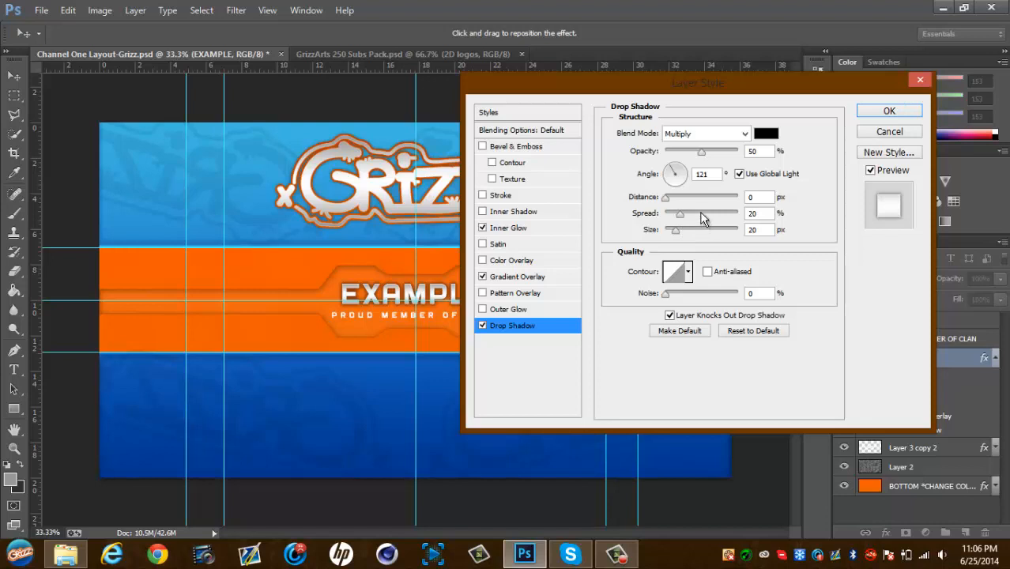
{"action": "left_click_drag", "start_coordinate": [680, 215], "coordinate": [690, 235]}
{"action": "type", "text": "20"}
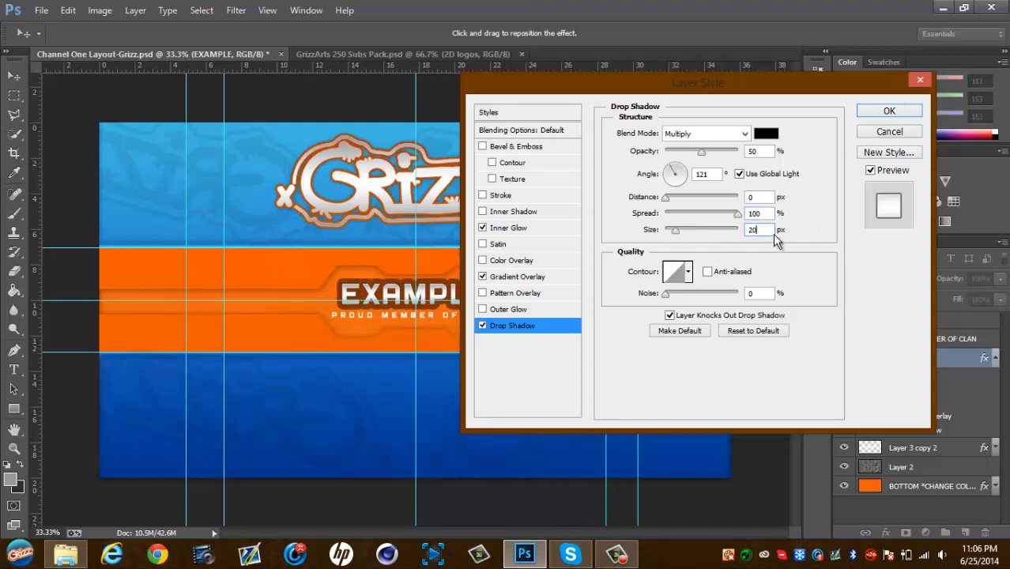
{"action": "key", "text": "shift+Tab"}
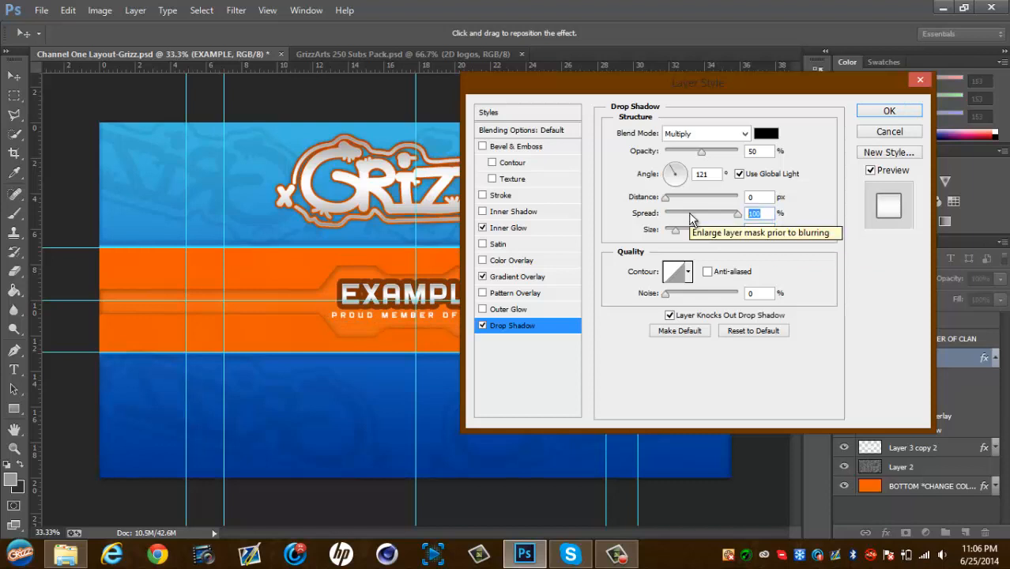
{"action": "type", "text": "20"}
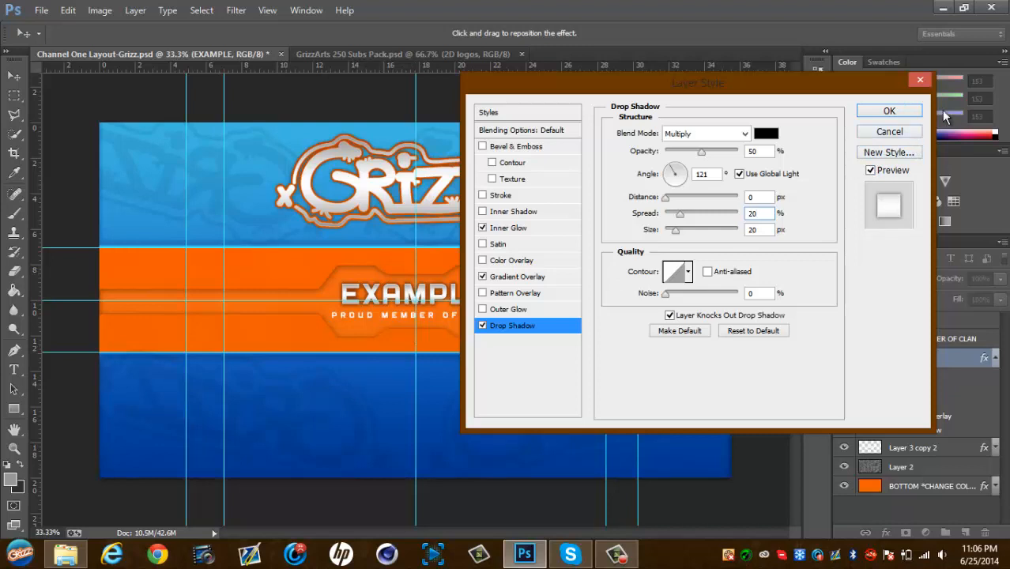
{"action": "left_click", "coordinate": [885, 112]}
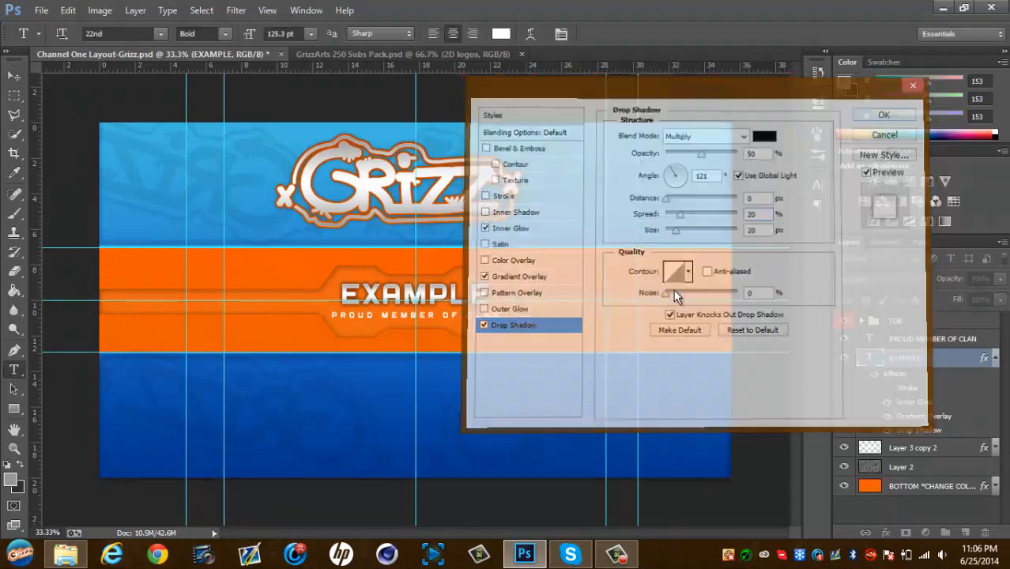
Copy the EXAMPLE title's layer style and paste it onto the PROUD MEMBER OF CLAN text layer
{"action": "left_click", "coordinate": [996, 359]}
{"action": "right_click", "coordinate": [980, 362]}
{"action": "left_click", "coordinate": [808, 494]}
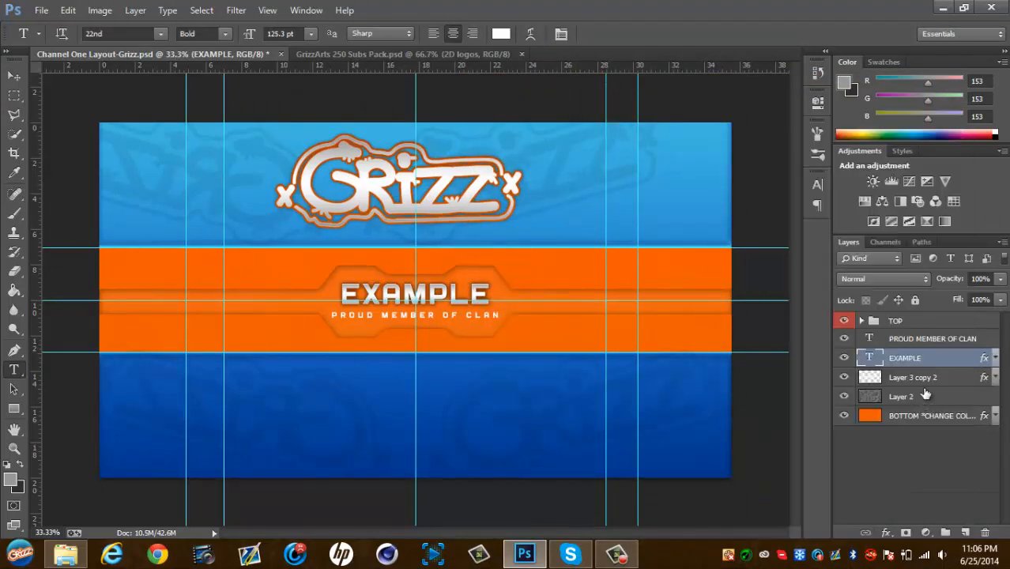
{"action": "right_click", "coordinate": [941, 340]}
{"action": "left_click", "coordinate": [792, 510]}
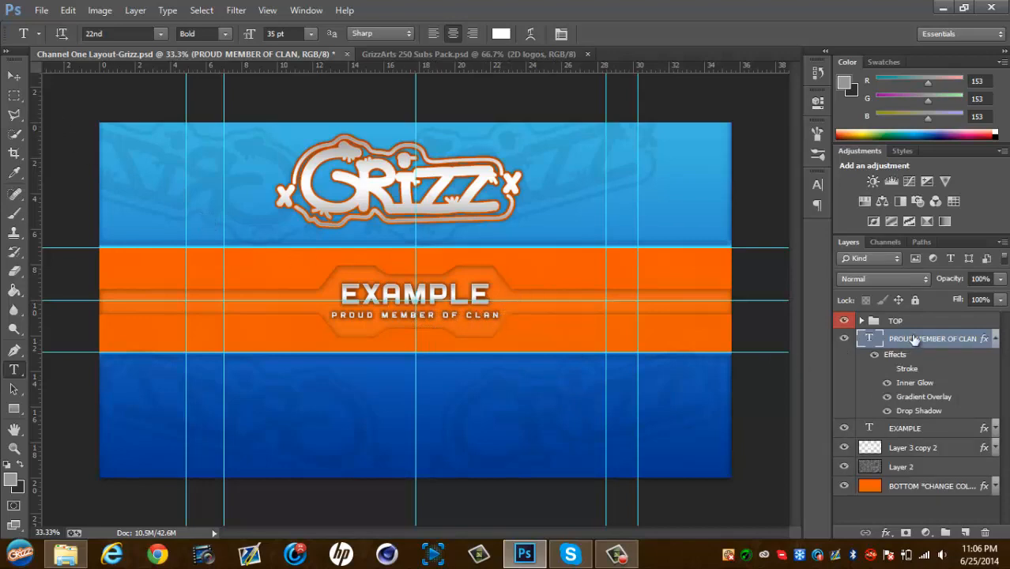
Reduce the PROUD MEMBER OF CLAN tagline's Drop Shadow to 10% spread and 10 px size
{"action": "double_click", "coordinate": [958, 415]}
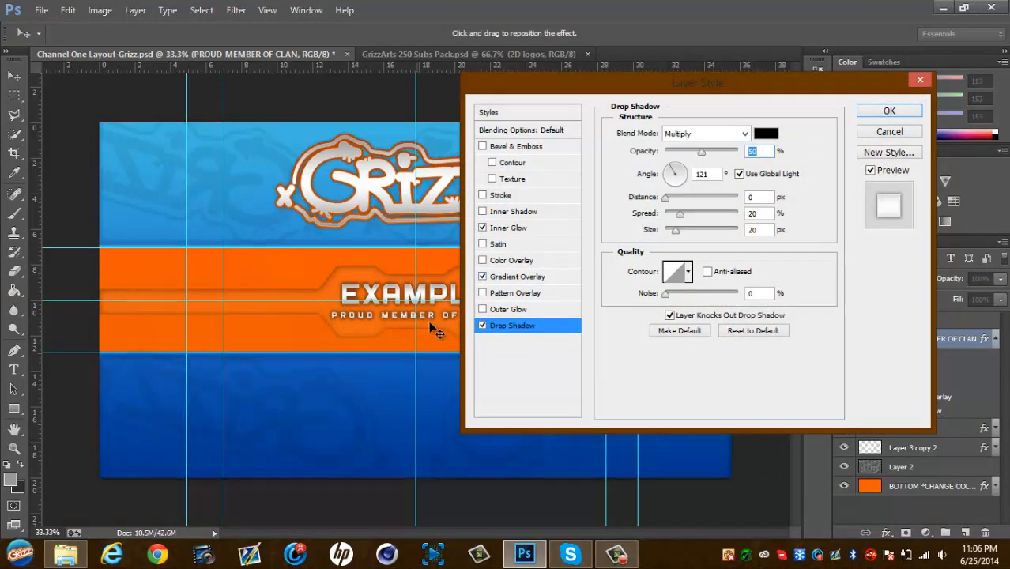
{"action": "left_click_drag", "start_coordinate": [672, 216], "coordinate": [676, 215]}
{"action": "key", "text": "Down"}
{"action": "key", "text": "Down"}
{"action": "key", "text": "Down"}
{"action": "key", "text": "Down"}
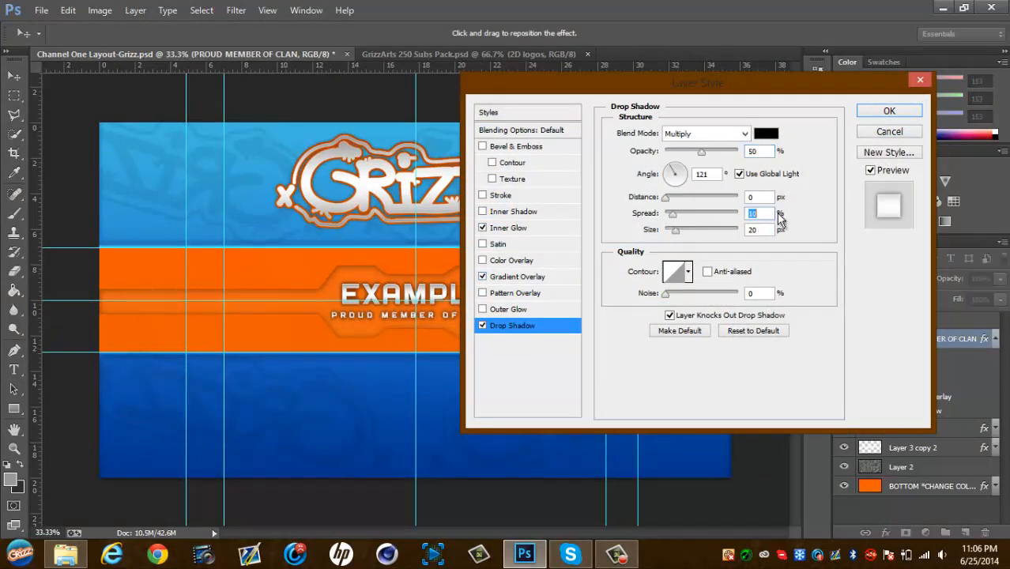
{"action": "left_click", "coordinate": [764, 228]}
{"action": "key", "text": "BackSpace"}
{"action": "key", "text": "BackSpace"}
{"action": "type", "text": "10"}
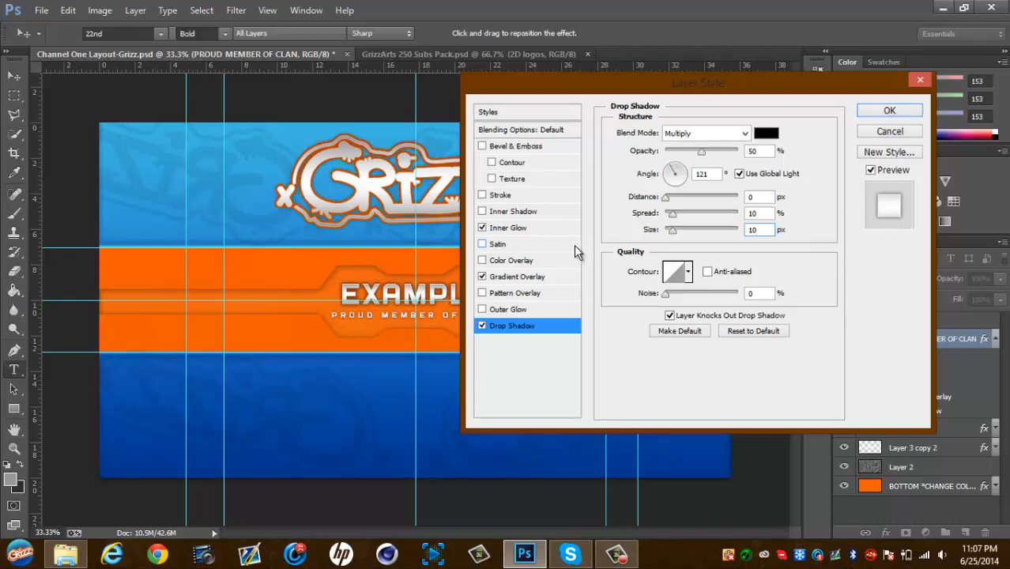
{"action": "key", "text": "Return"}
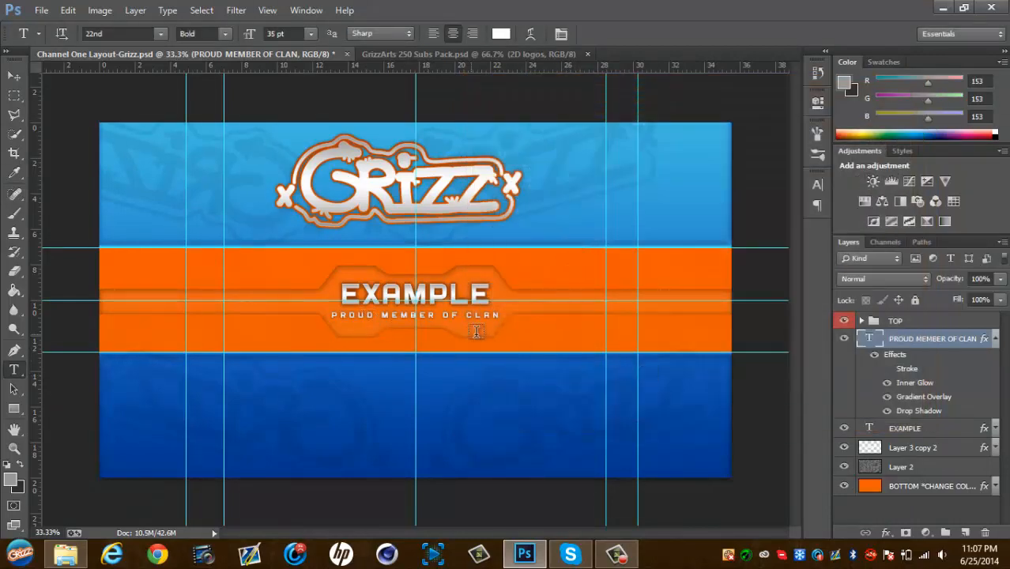
Toggle the tagline's drop shadow off and on to compare the look, and collapse its effects list
{"action": "left_click", "coordinate": [887, 411]}
{"action": "left_click", "coordinate": [887, 411]}
{"action": "right_click", "coordinate": [885, 407]}
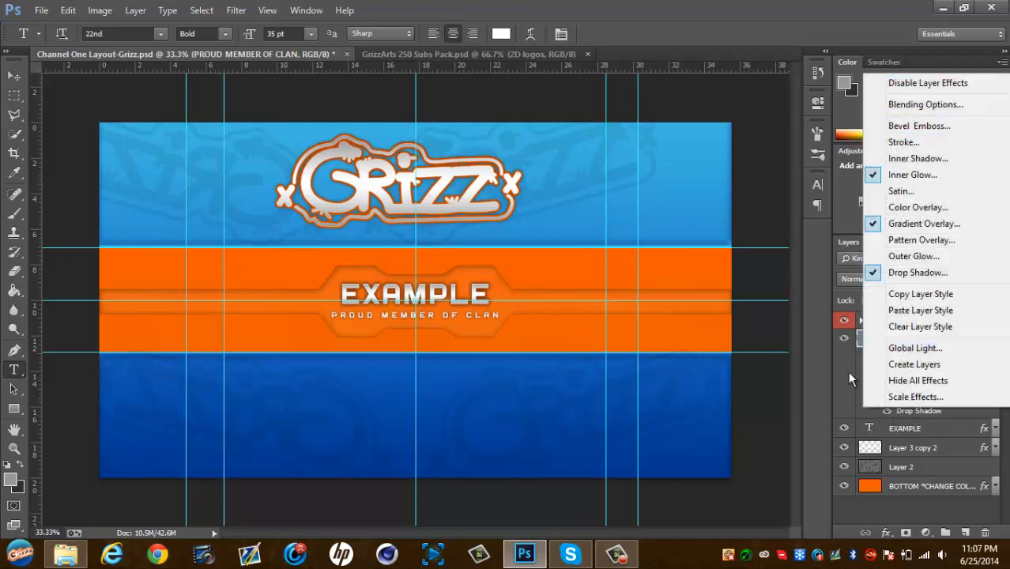
{"action": "left_click", "coordinate": [843, 391]}
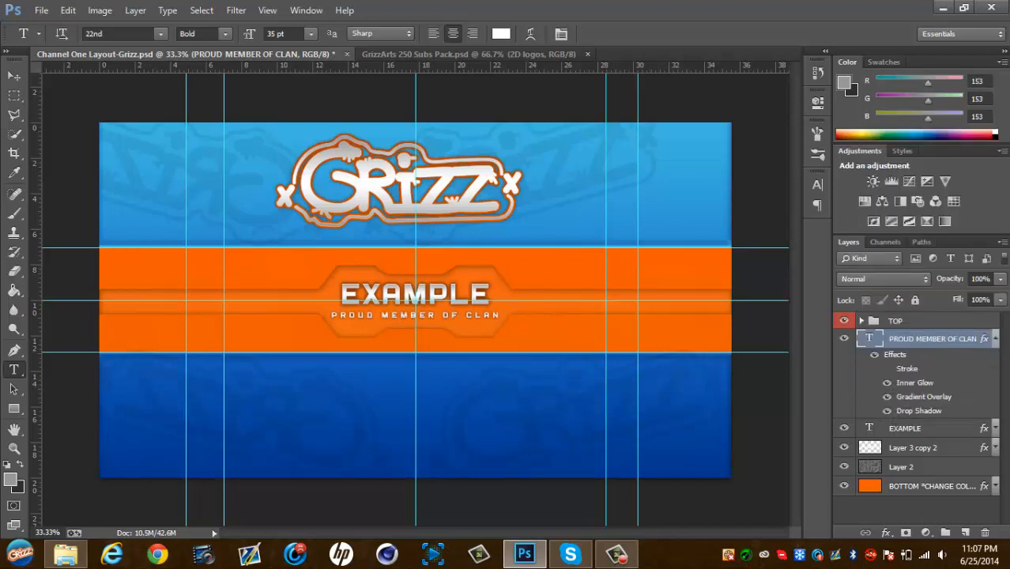
{"action": "left_click", "coordinate": [996, 339]}
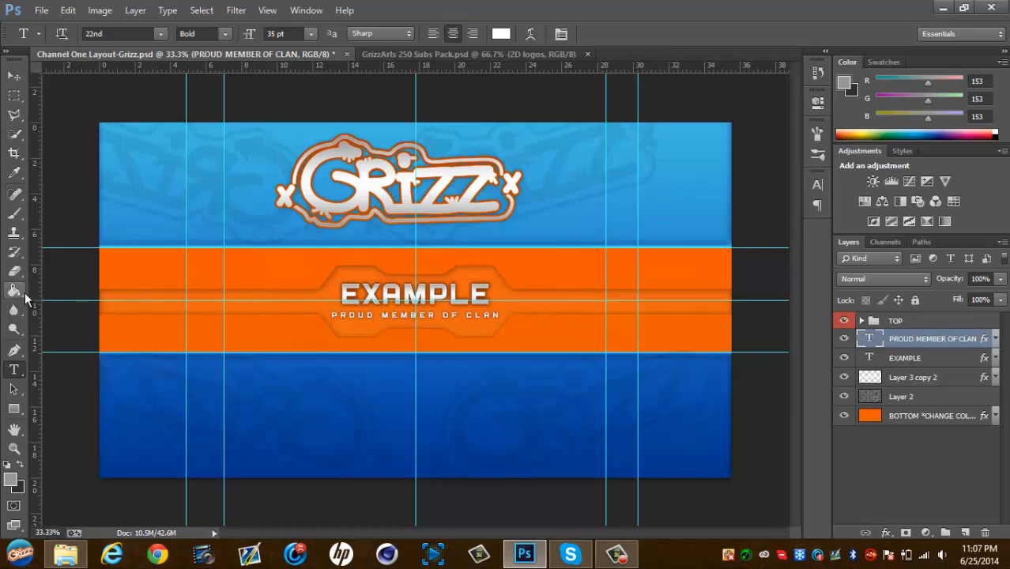
In the GrizzArts 250 Subs Pack document, hide the "Just turn off" layer and show and expand the Social network logos group
{"action": "left_click", "coordinate": [427, 55]}
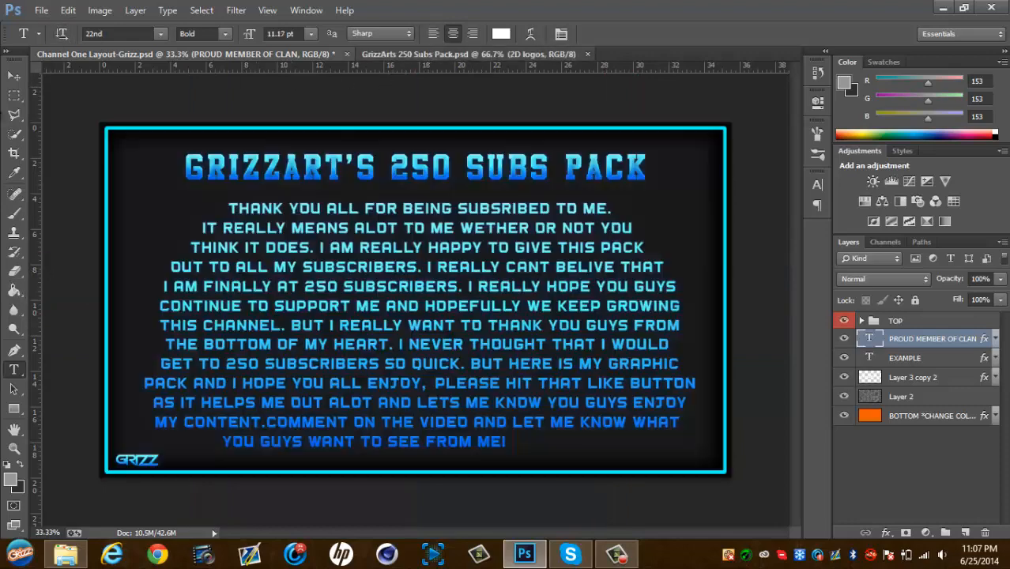
{"action": "left_click", "coordinate": [17, 75]}
{"action": "scroll", "coordinate": [857, 333], "scroll_direction": "up", "scroll_amount": 2}
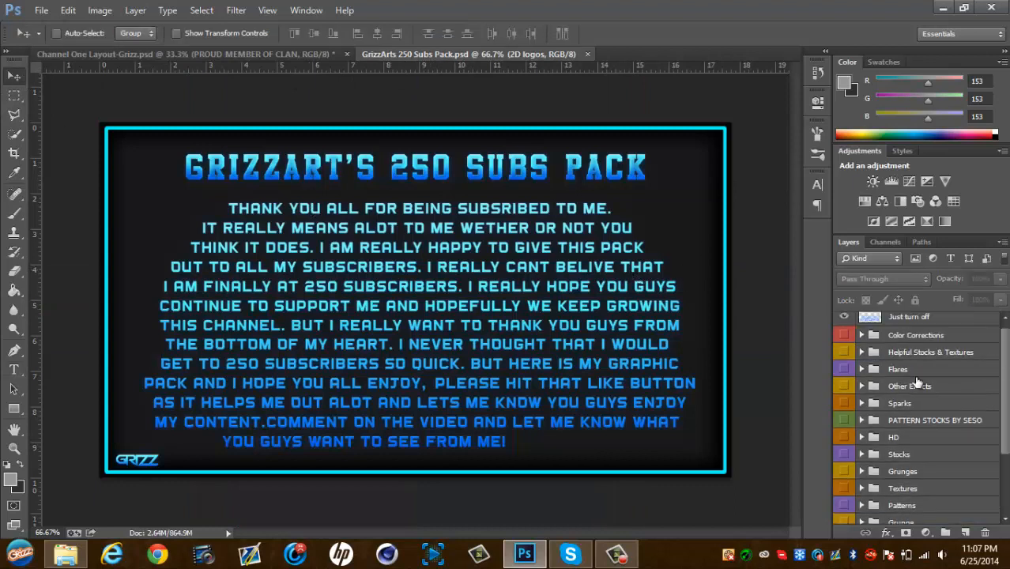
{"action": "left_click", "coordinate": [845, 323]}
{"action": "scroll", "coordinate": [909, 411], "scroll_direction": "down", "scroll_amount": 3}
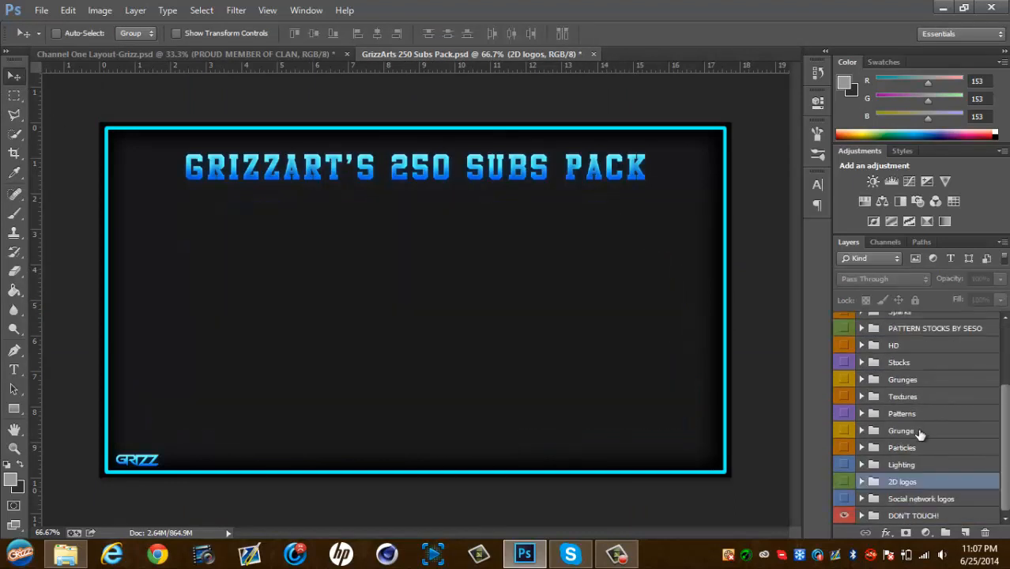
{"action": "left_click", "coordinate": [852, 498]}
{"action": "left_click", "coordinate": [863, 499]}
Copy the Twitter logo layer into the channel layout and place it on the orange band beside the EXAMPLE title
{"action": "scroll", "coordinate": [948, 481], "scroll_direction": "down", "scroll_amount": 2}
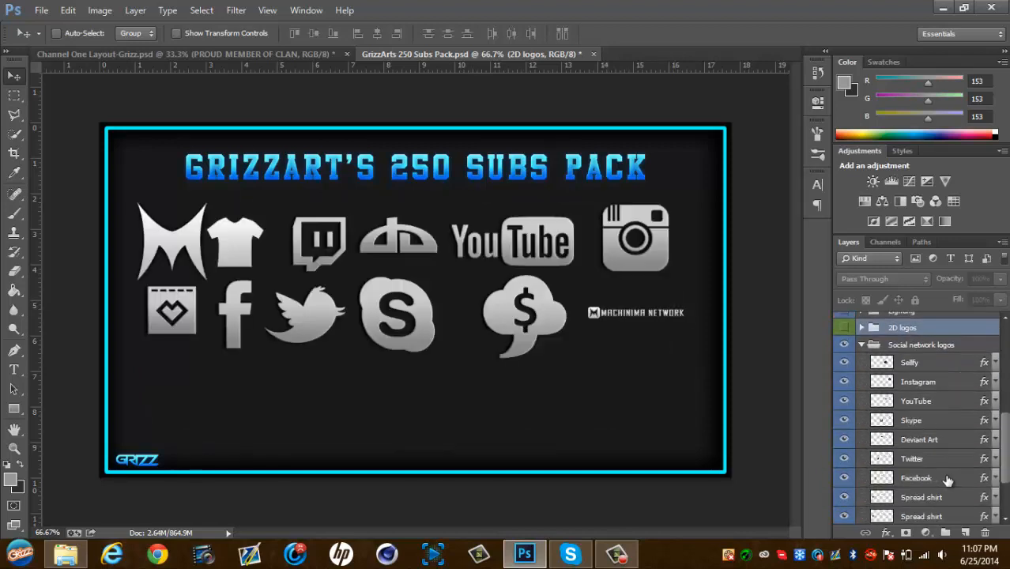
{"action": "left_click", "coordinate": [945, 460]}
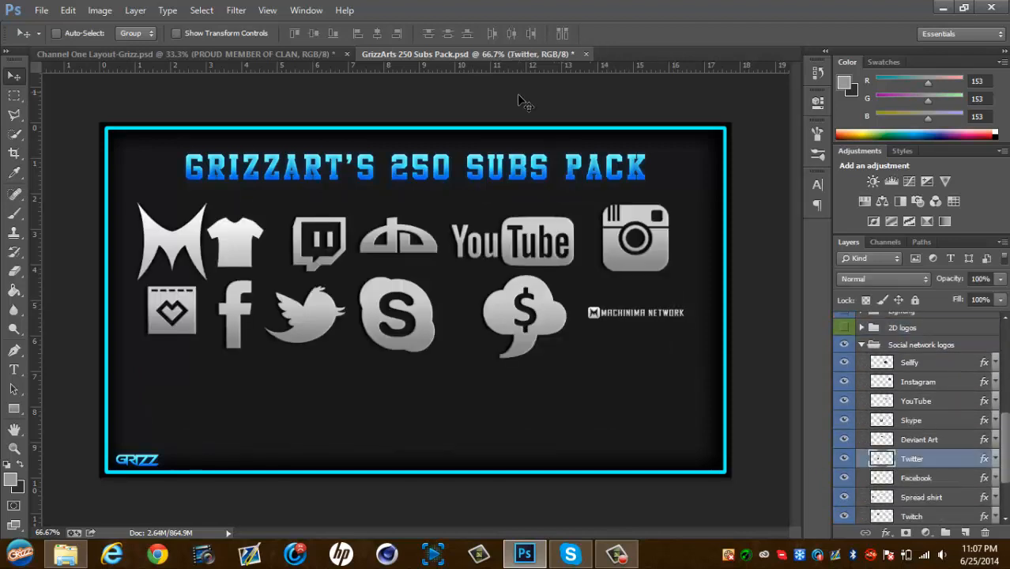
{"action": "left_click_drag", "start_coordinate": [497, 61], "coordinate": [190, 248]}
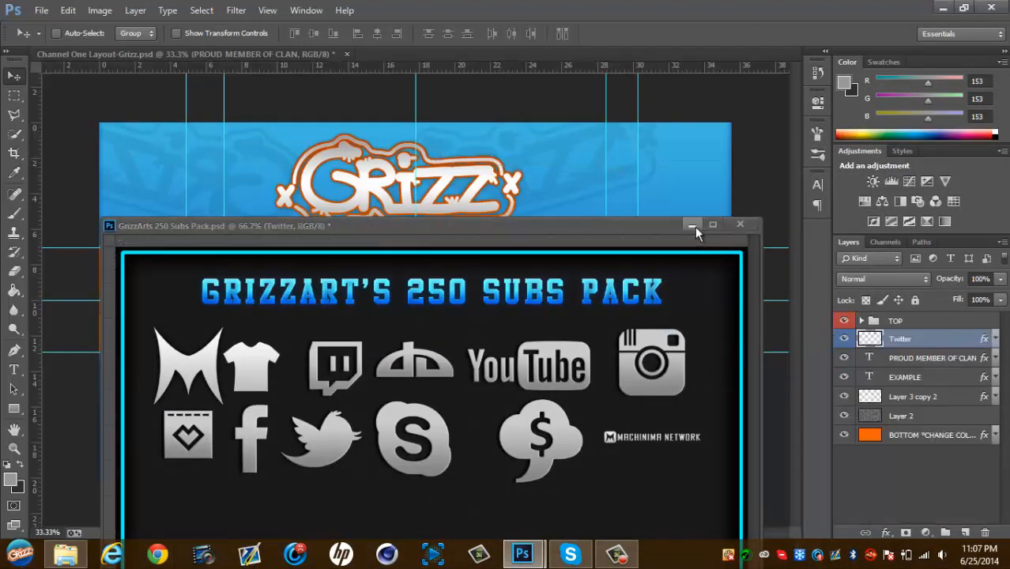
{"action": "left_click", "coordinate": [693, 225]}
{"action": "left_click_drag", "start_coordinate": [542, 179], "coordinate": [271, 306]}
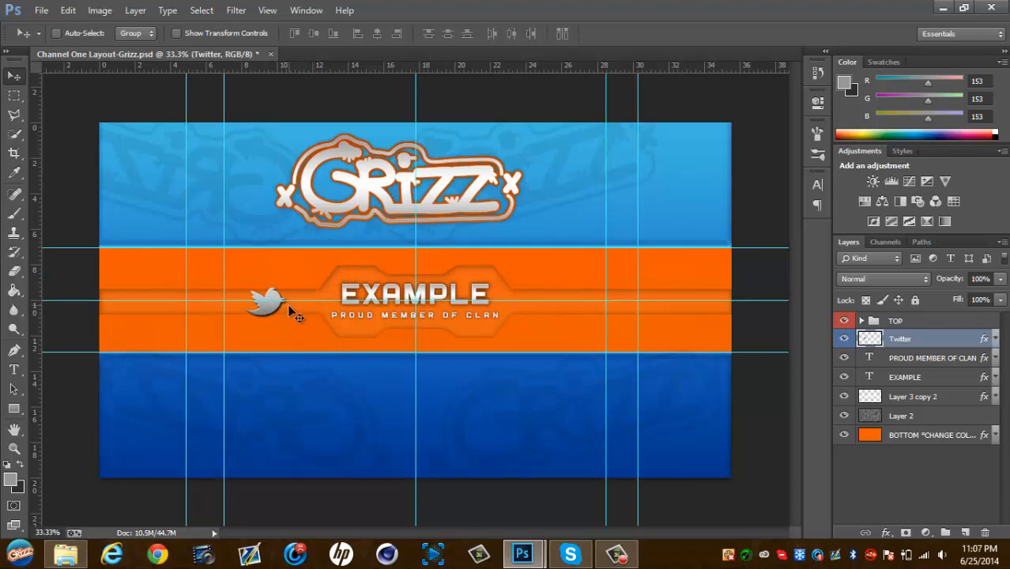
Scale the Twitter logo to about 52% and move it onto the orange band's horizontal center guide
{"action": "key", "text": "ctrl+t"}
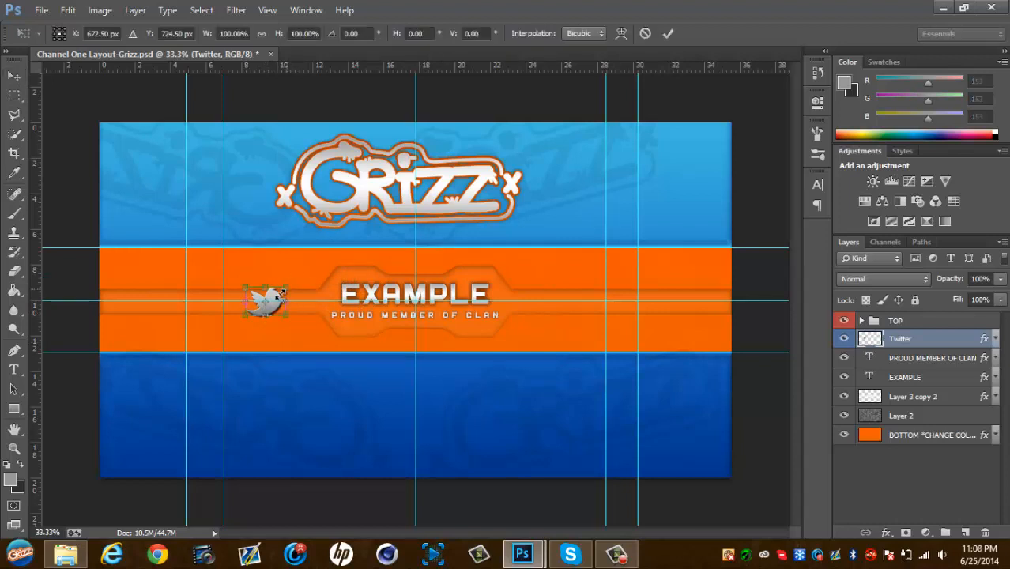
{"action": "left_click_drag", "start_coordinate": [282, 293], "coordinate": [270, 303]}
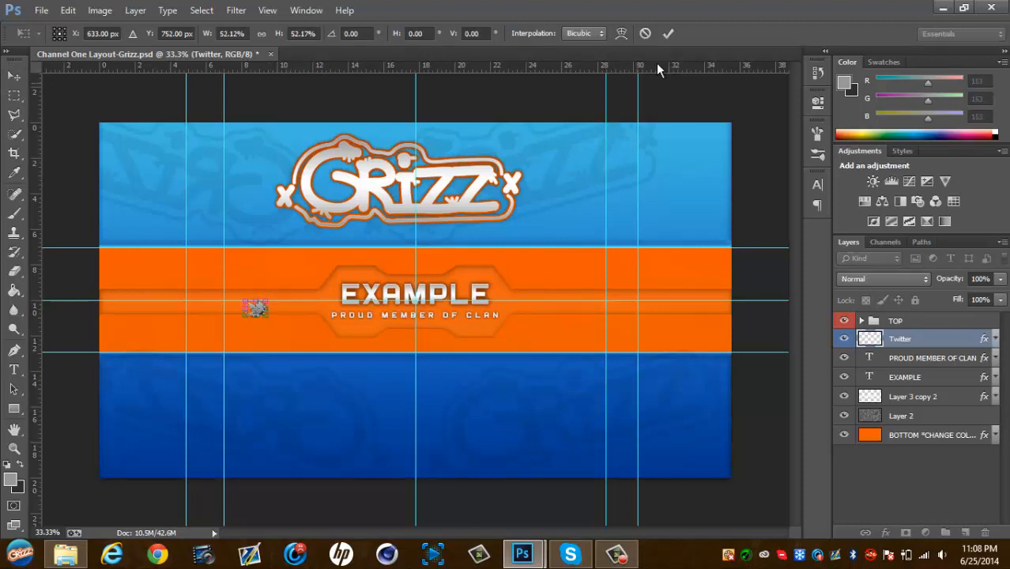
{"action": "left_click", "coordinate": [669, 33]}
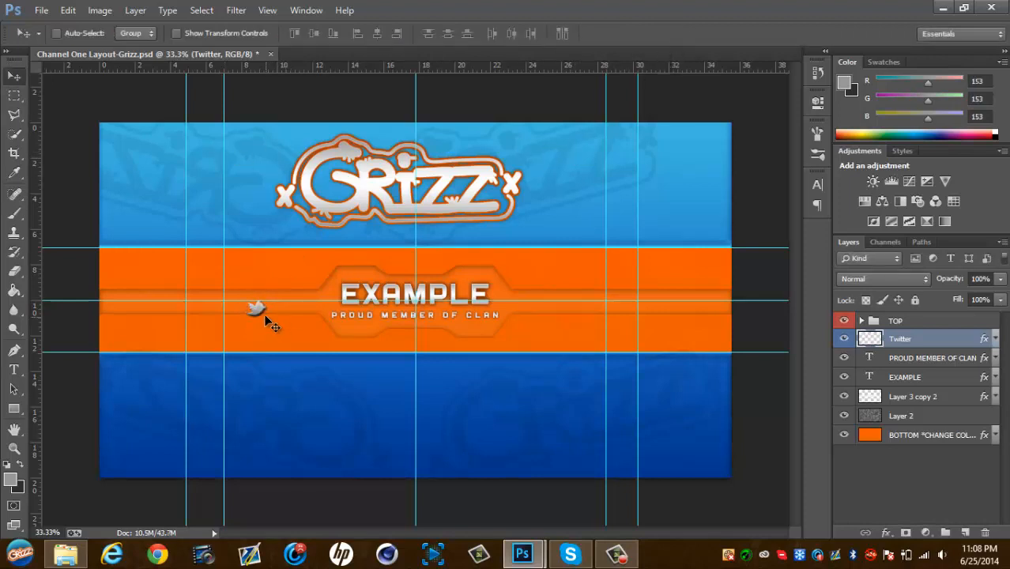
{"action": "left_click_drag", "start_coordinate": [259, 309], "coordinate": [263, 311]}
Apply the copied EXAMPLE title layer style to the Twitter logo layer
{"action": "right_click", "coordinate": [951, 338]}
{"action": "left_click", "coordinate": [822, 336]}
{"action": "key", "text": "ctrl+t"}
{"action": "left_click_drag", "start_coordinate": [264, 293], "coordinate": [305, 280]}
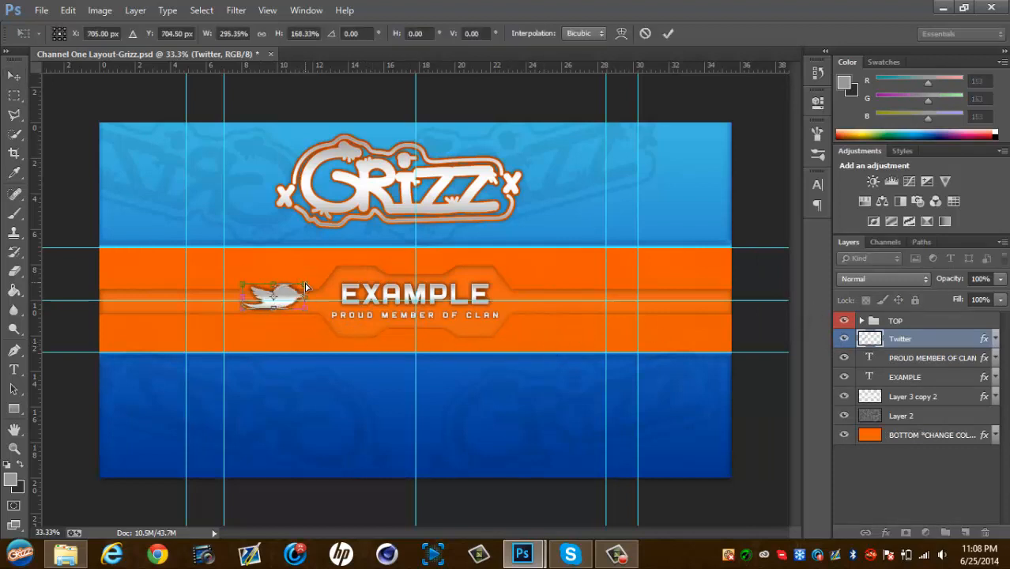
{"action": "left_click", "coordinate": [646, 33]}
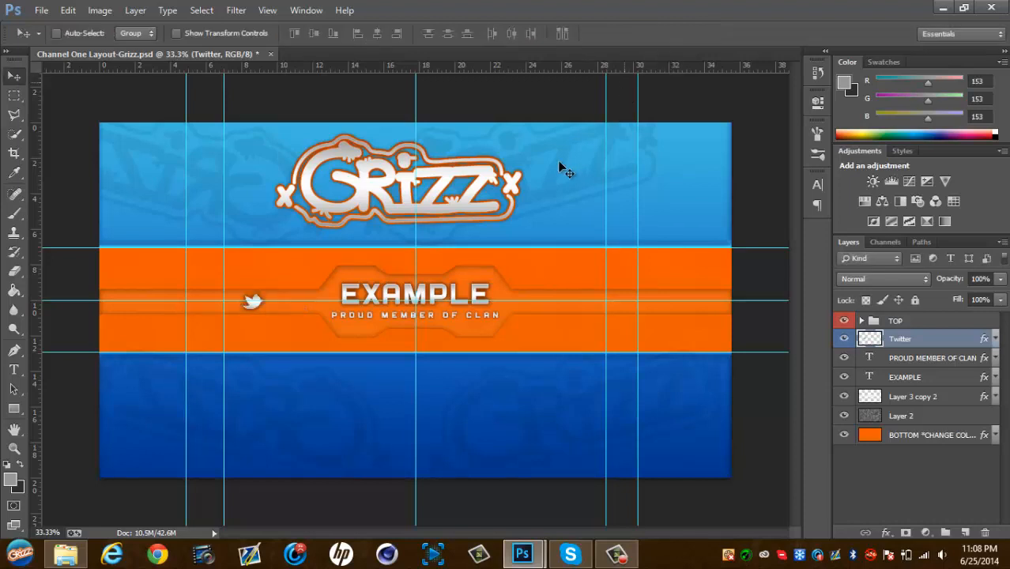
Scale the Twitter logo down to about 93% and move it slightly below the orange band's horizontal center guide
{"action": "key", "text": "ctrl+t"}
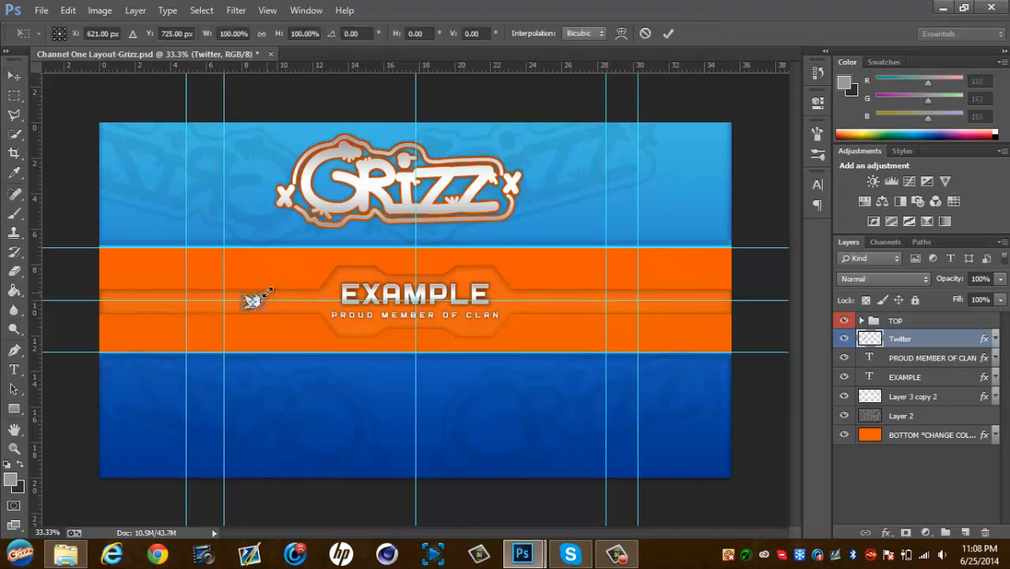
{"action": "left_click_drag", "start_coordinate": [266, 294], "coordinate": [268, 292]}
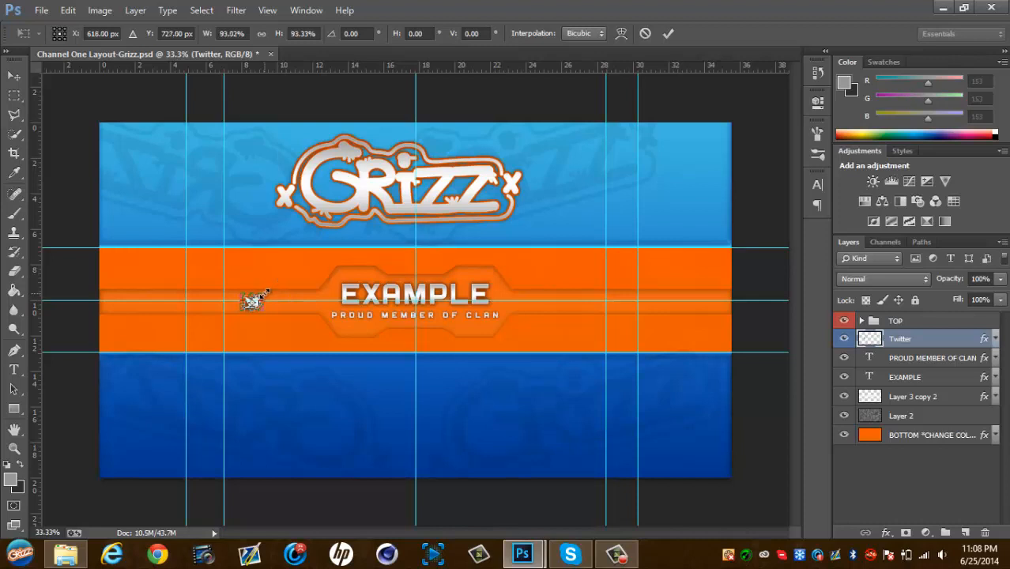
{"action": "left_click", "coordinate": [669, 35]}
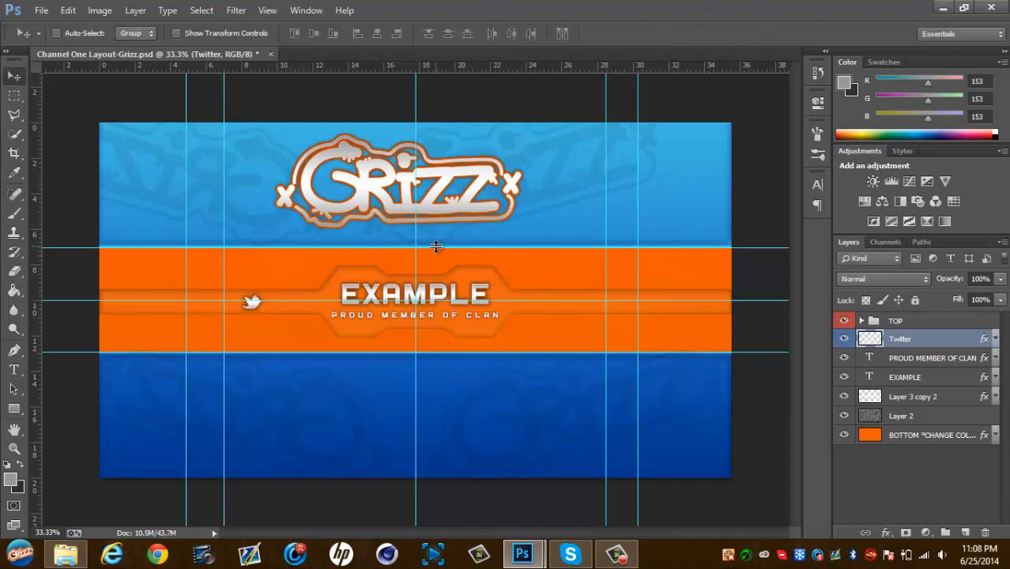
{"action": "key", "text": "ctrl+t"}
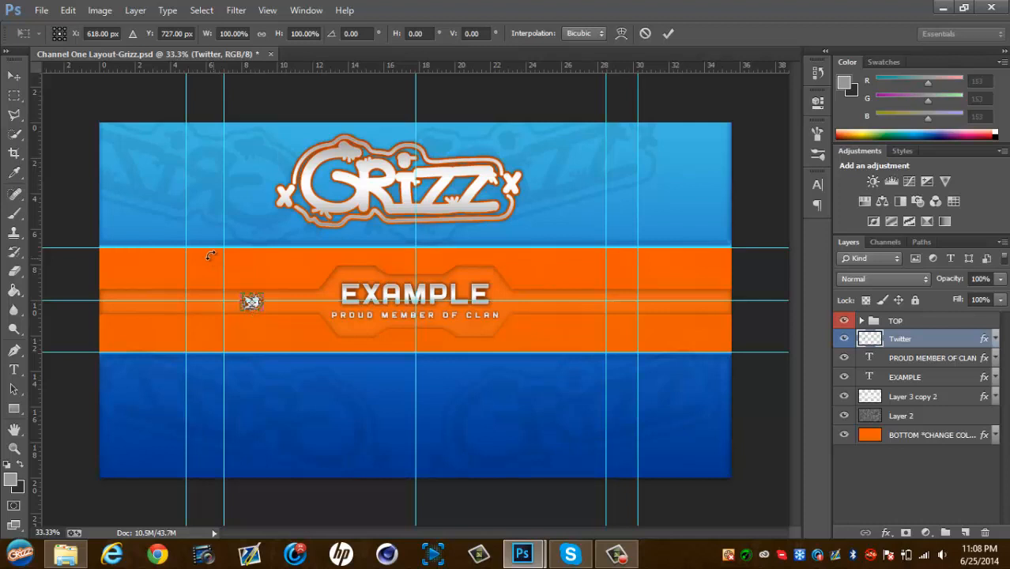
{"action": "left_click", "coordinate": [13, 76]}
{"action": "left_click_drag", "start_coordinate": [261, 320], "coordinate": [266, 330]}
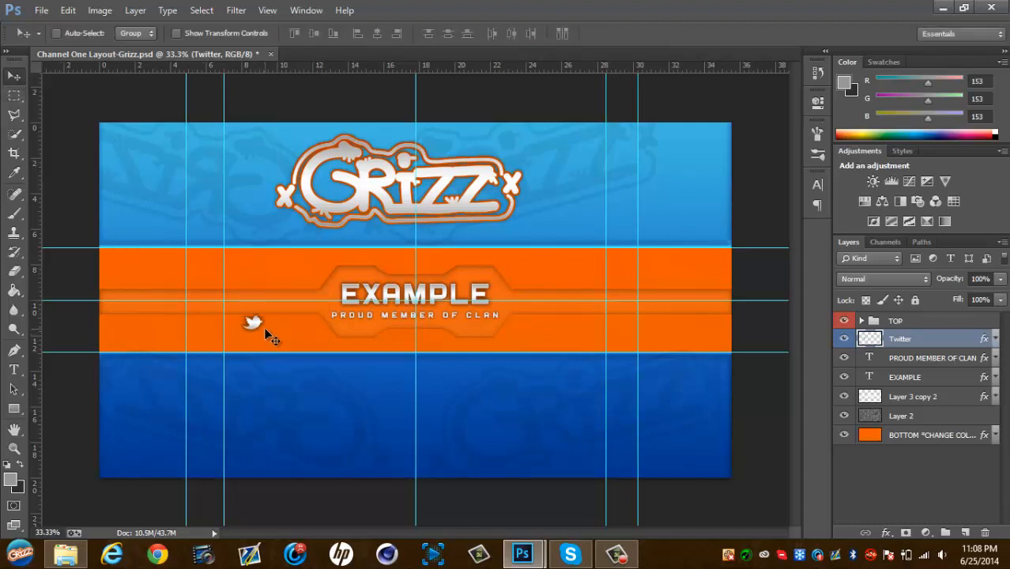
Try enlarging the Twitter logo, first out of proportion and then proportionally to 487.5%, and revert both attempts
{"action": "key", "text": "ctrl+t"}
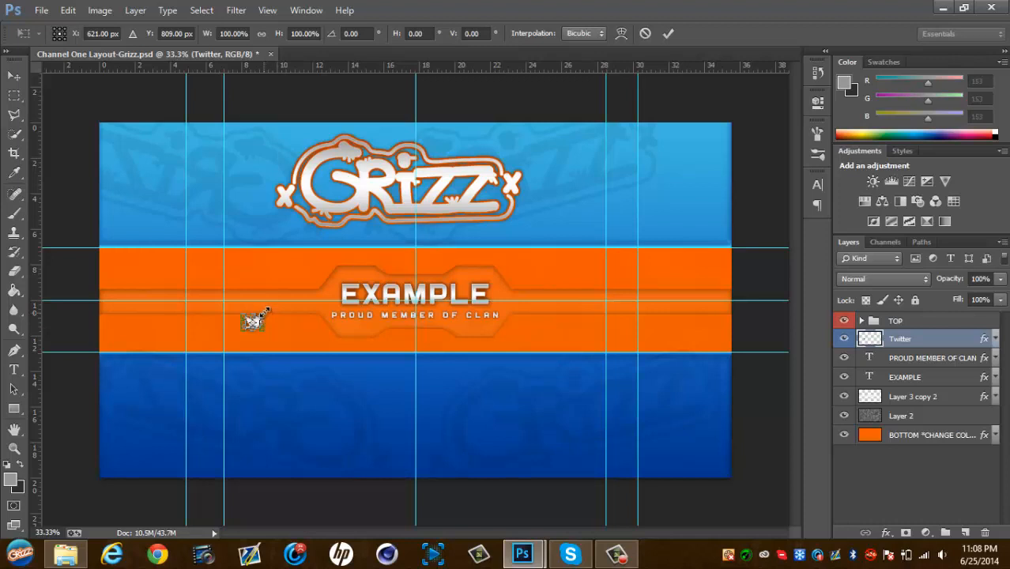
{"action": "left_click_drag", "start_coordinate": [265, 314], "coordinate": [317, 289]}
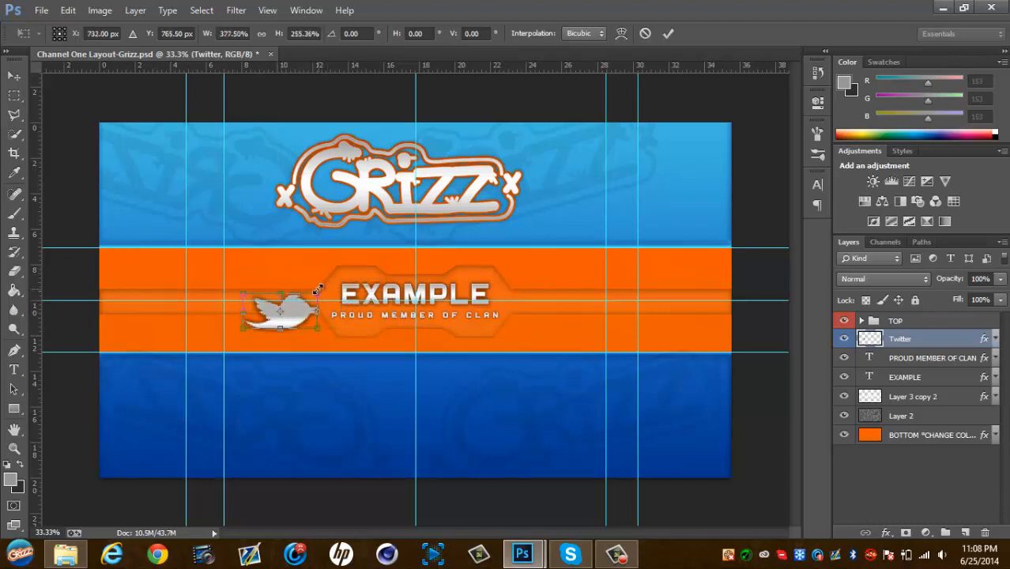
{"action": "left_click", "coordinate": [645, 36]}
{"action": "key", "text": "ctrl+t"}
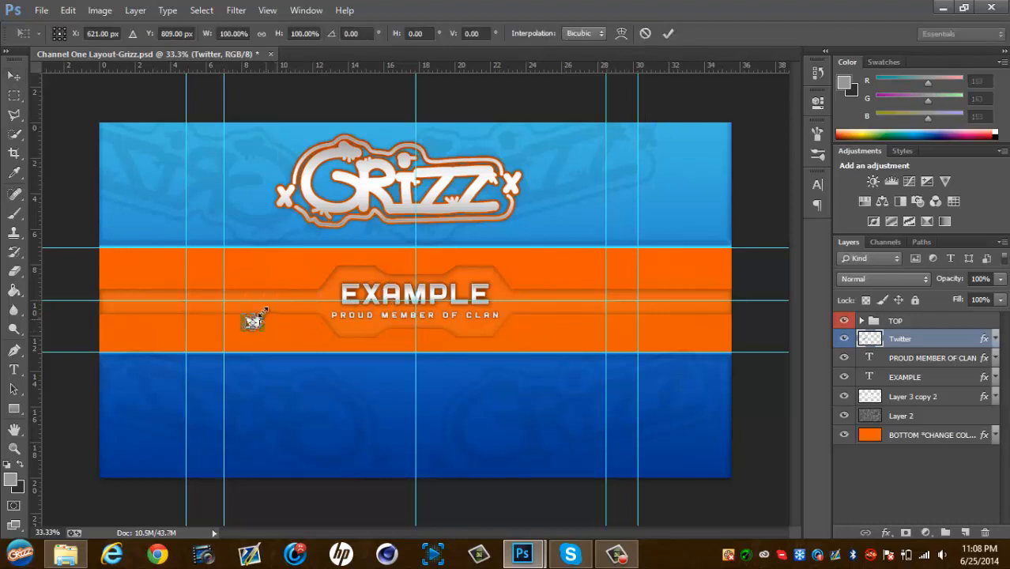
{"action": "left_click_drag", "start_coordinate": [262, 310], "coordinate": [392, 338]}
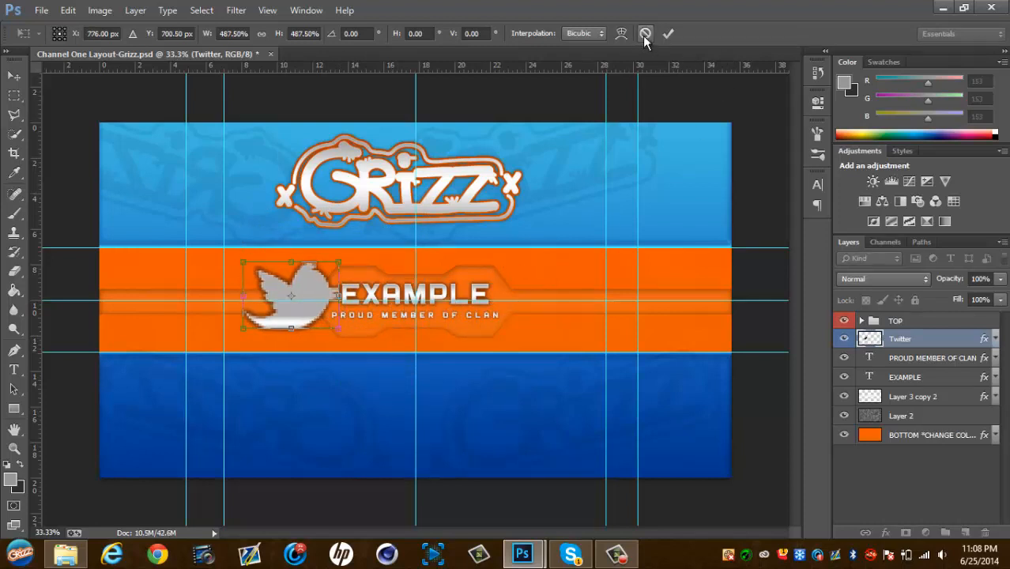
{"action": "key", "text": "Return"}
{"action": "key", "text": "ctrl+z"}
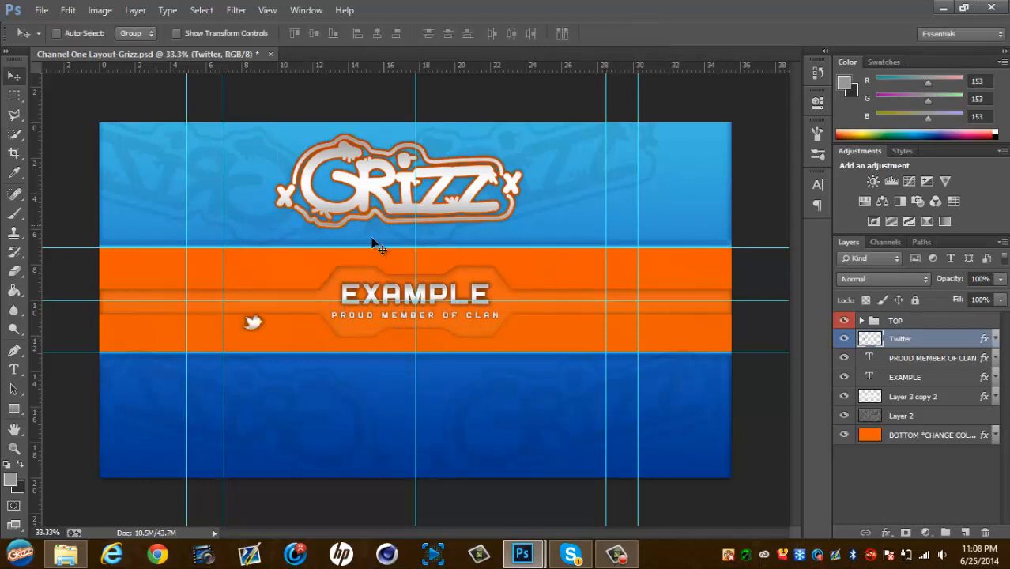
Nudge the Twitter logo straight up onto the orange band's horizontal center guide
{"action": "key", "text": "shift+Up"}
{"action": "key", "text": "shift+Up"}
{"action": "key", "text": "shift+Up"}
{"action": "key", "text": "shift+Up"}
{"action": "key", "text": "shift+Up"}
{"action": "key", "text": "shift+Up"}
{"action": "key", "text": "shift+Up"}
{"action": "key", "text": "shift+Up"}
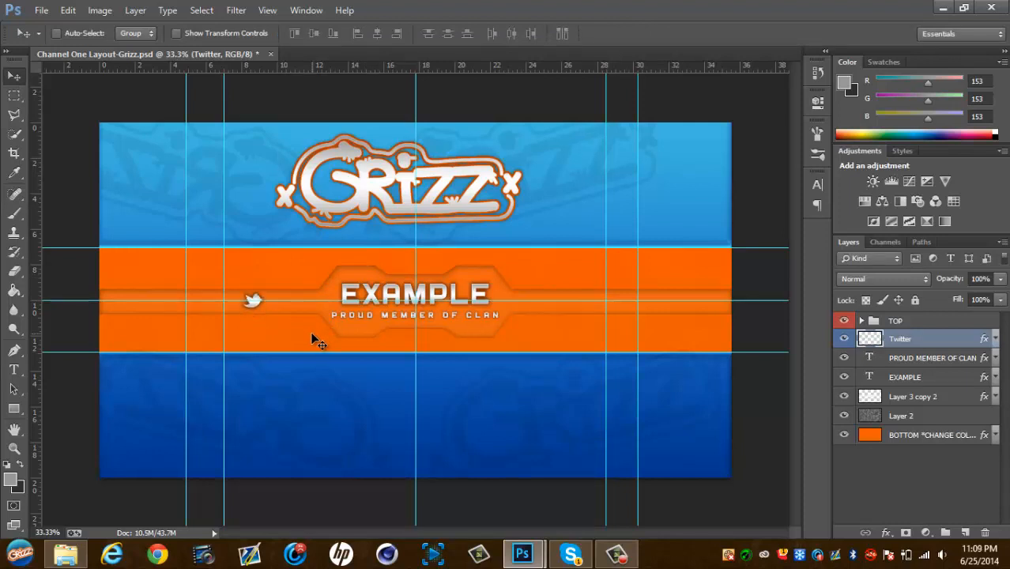
{"action": "key", "text": "shift+Down"}
Choose the Brush tool and set the foreground color to the near-white #f5f5f5
{"action": "left_click", "coordinate": [16, 215]}
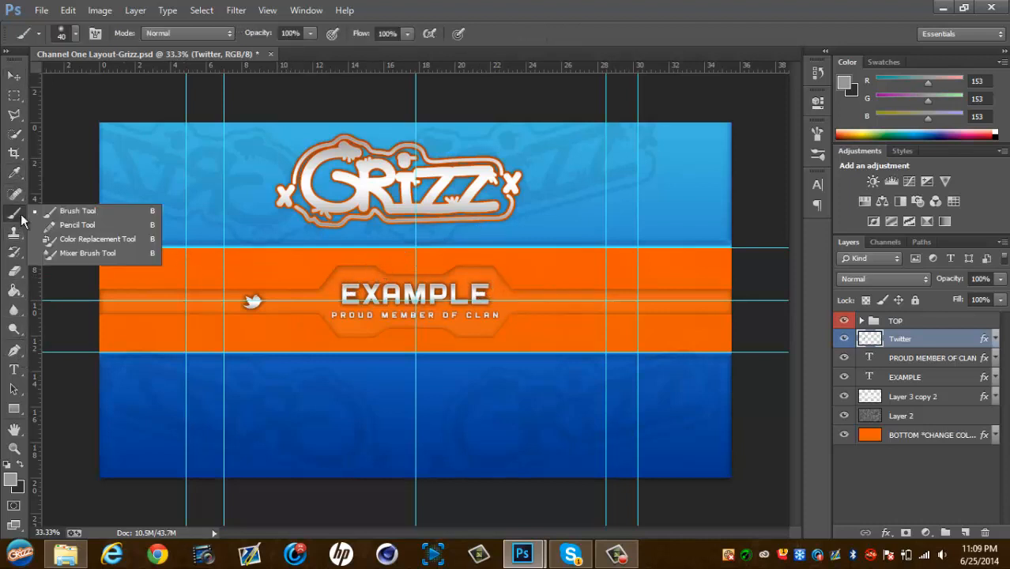
{"action": "left_click", "coordinate": [76, 215]}
{"action": "left_click", "coordinate": [11, 479]}
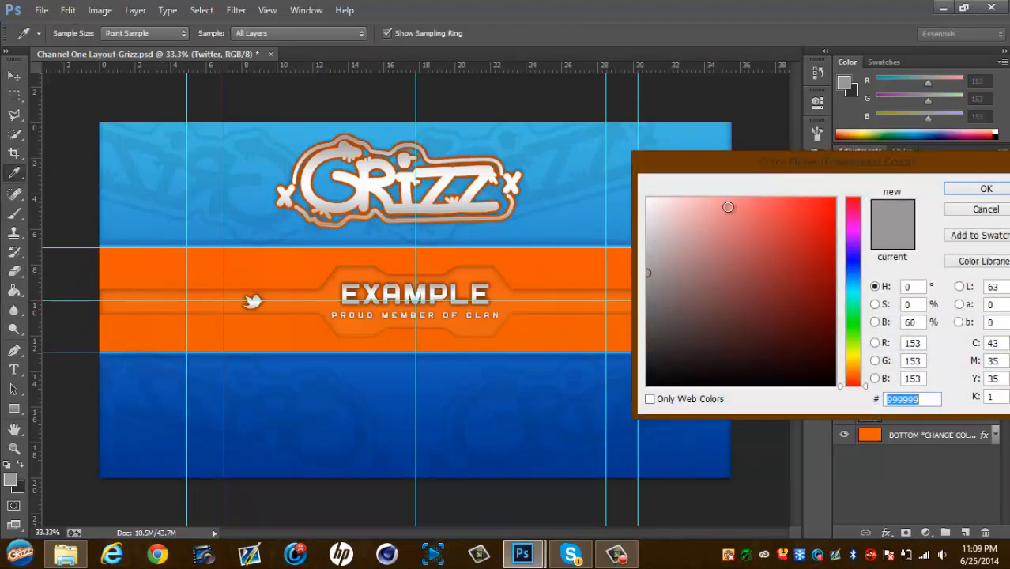
{"action": "left_click_drag", "start_coordinate": [729, 208], "coordinate": [635, 204]}
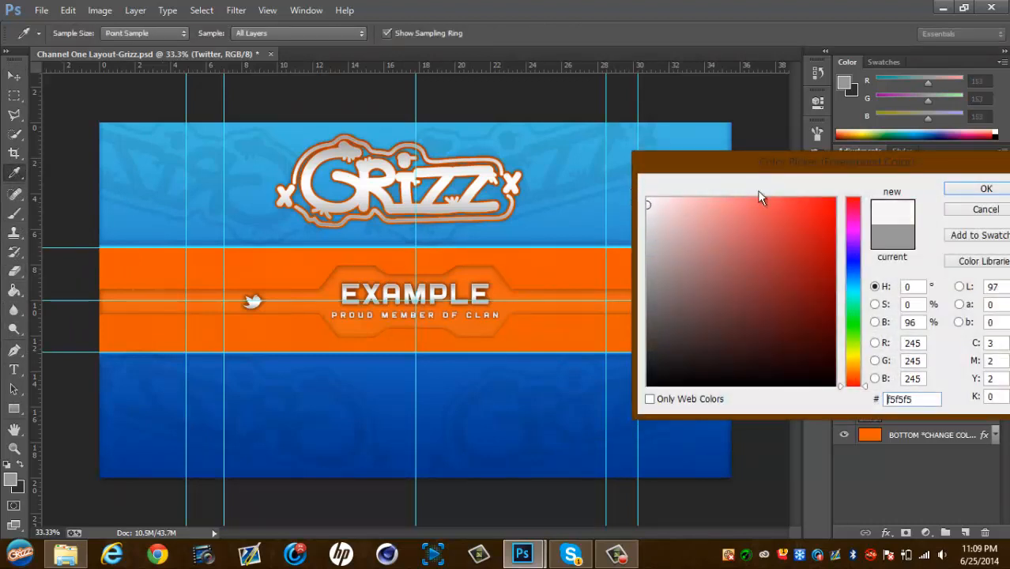
{"action": "left_click", "coordinate": [971, 190]}
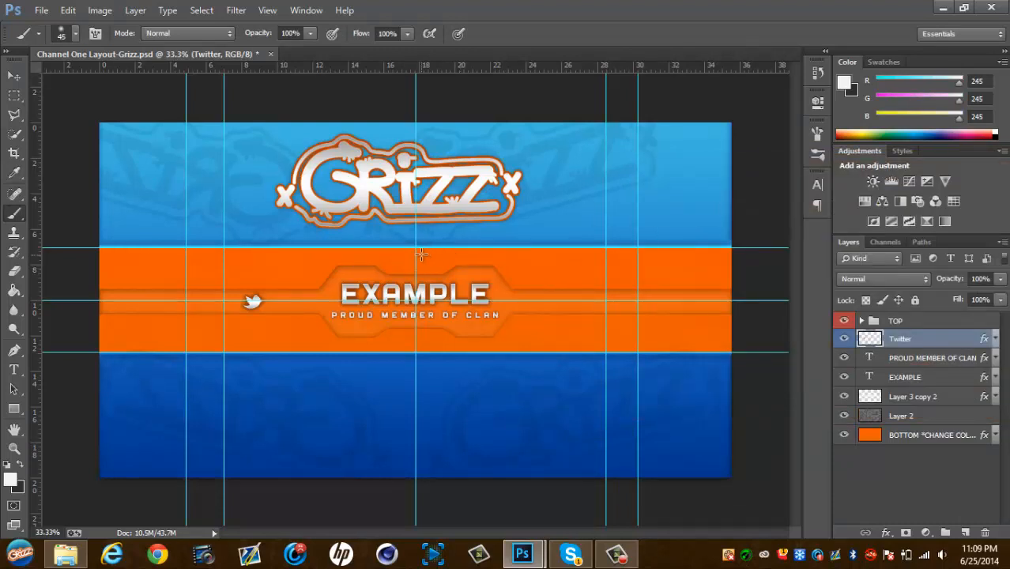
Enlarge the brush to a size of 1200
{"action": "key", "text": "]"}
{"action": "key", "text": "]"}
{"action": "key", "text": "]"}
{"action": "key", "text": "]"}
{"action": "key", "text": "]"}
{"action": "key", "text": "]"}
{"action": "key", "text": "]"}
{"action": "key", "text": "]"}
{"action": "key", "text": "]"}
{"action": "key", "text": "]"}
{"action": "key", "text": "]"}
{"action": "key", "text": "]"}
{"action": "key", "text": "]"}
{"action": "key", "text": "]"}
{"action": "key", "text": "]"}
{"action": "key", "text": "]"}
{"action": "key", "text": "]"}
{"action": "key", "text": "]"}
{"action": "key", "text": "]"}
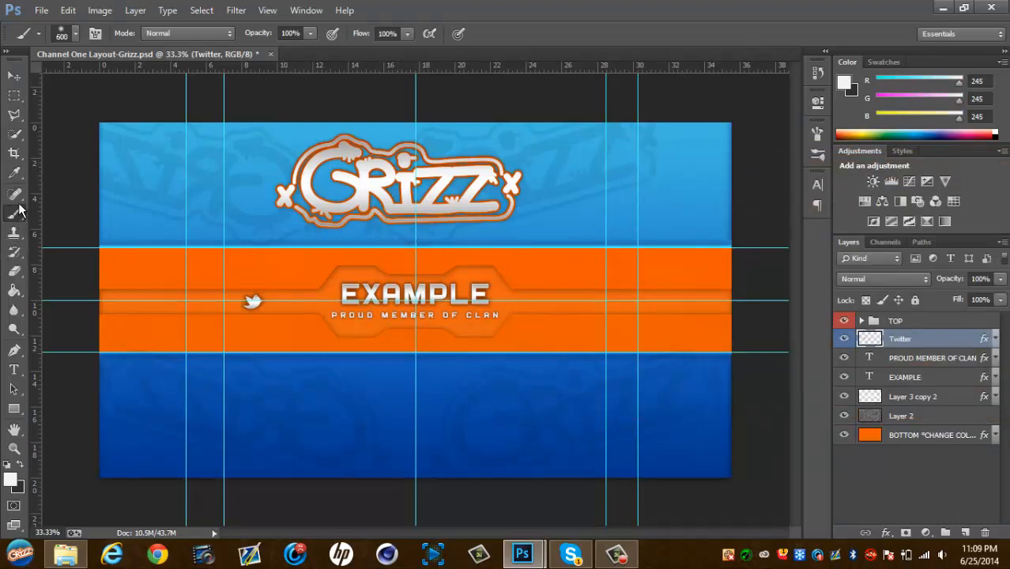
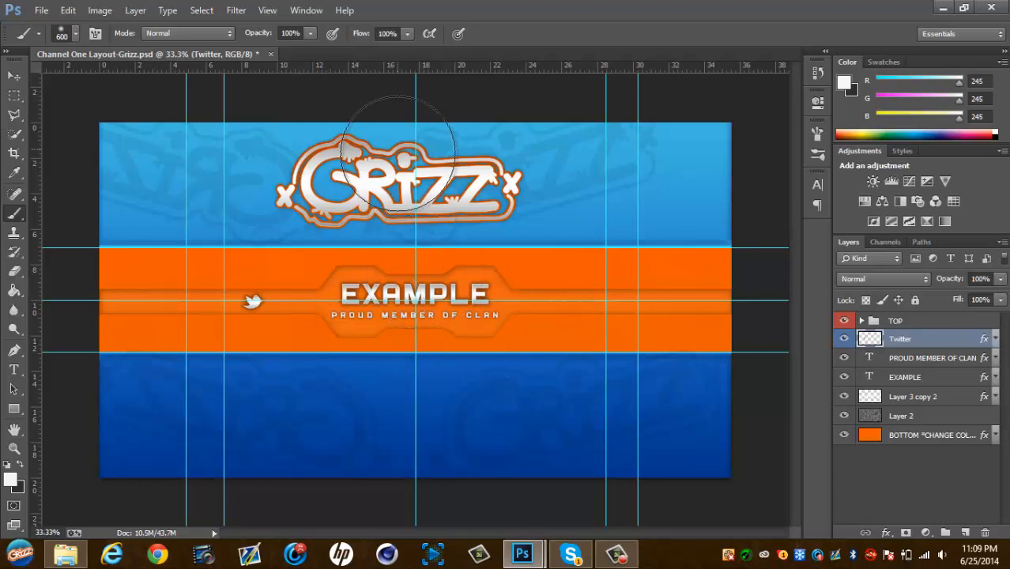
{"action": "key", "text": "bracketright"}
{"action": "key", "text": "bracketright"}
{"action": "key", "text": "bracketright"}
{"action": "key", "text": "bracketright"}
{"action": "key", "text": "bracketright"}
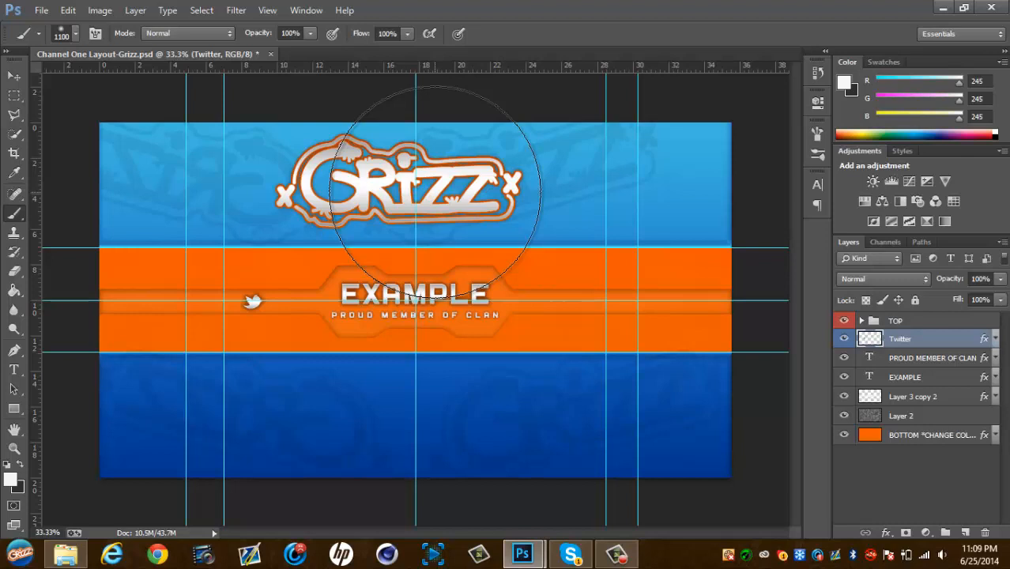
{"action": "key", "text": "bracketright"}
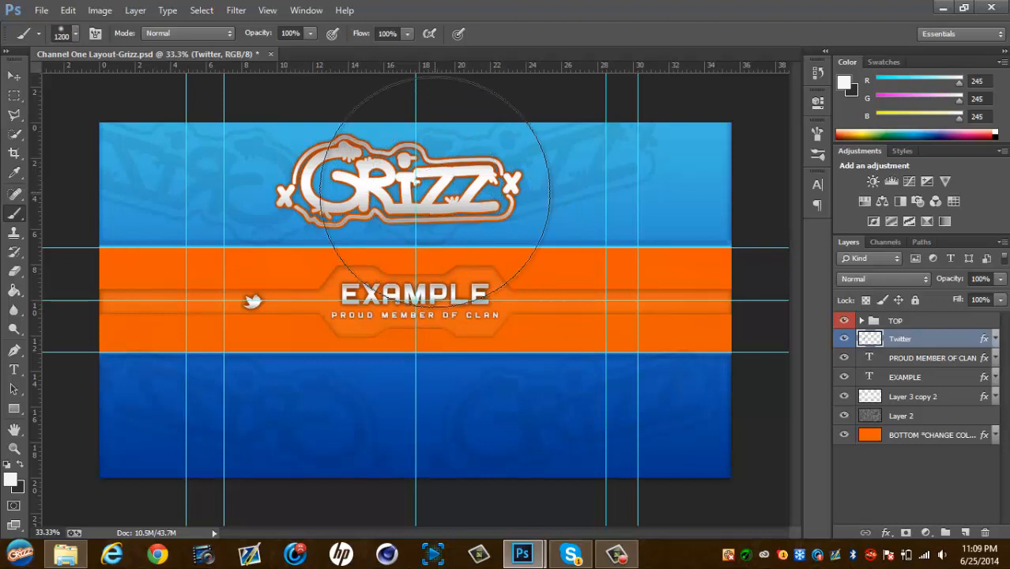
{"action": "key", "text": "bracketleft"}
{"action": "key", "text": "bracketleft"}
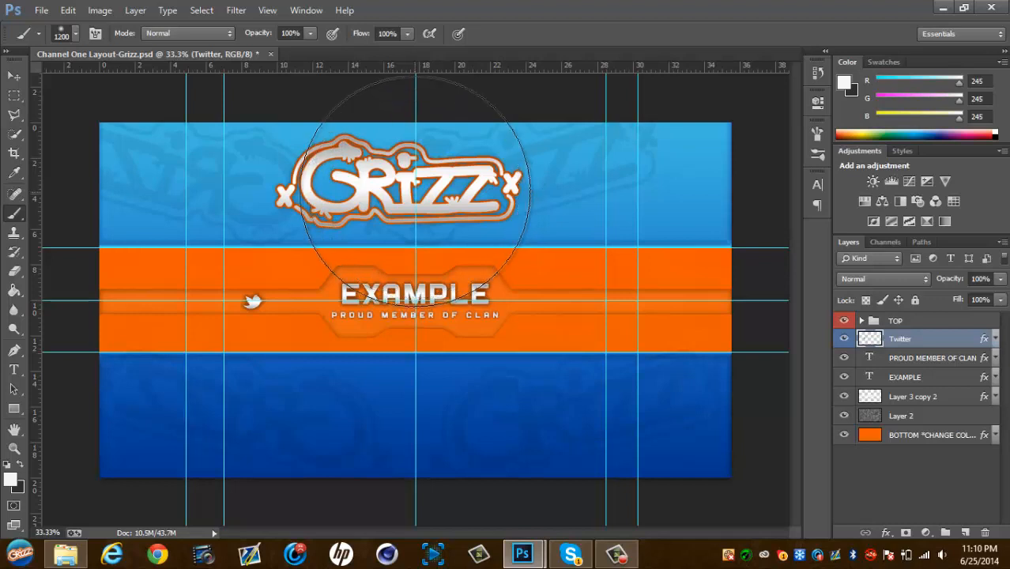
{"action": "key", "text": "bracketright"}
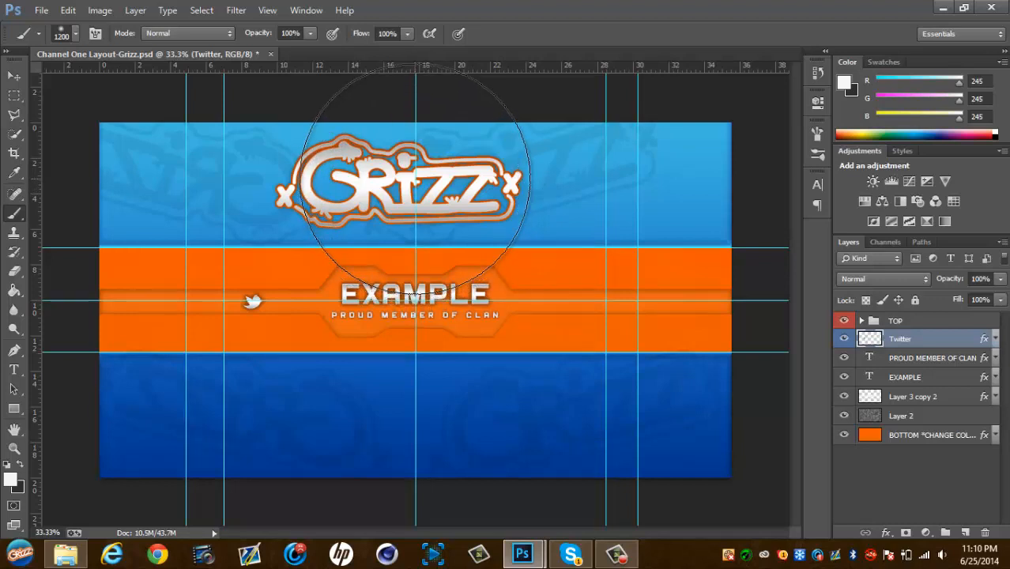
On a new layer above Twitter, paint one soft dab centered over the orange band's upper edge and set the layer's blend mode to Overlay
{"action": "left_click", "coordinate": [968, 532]}
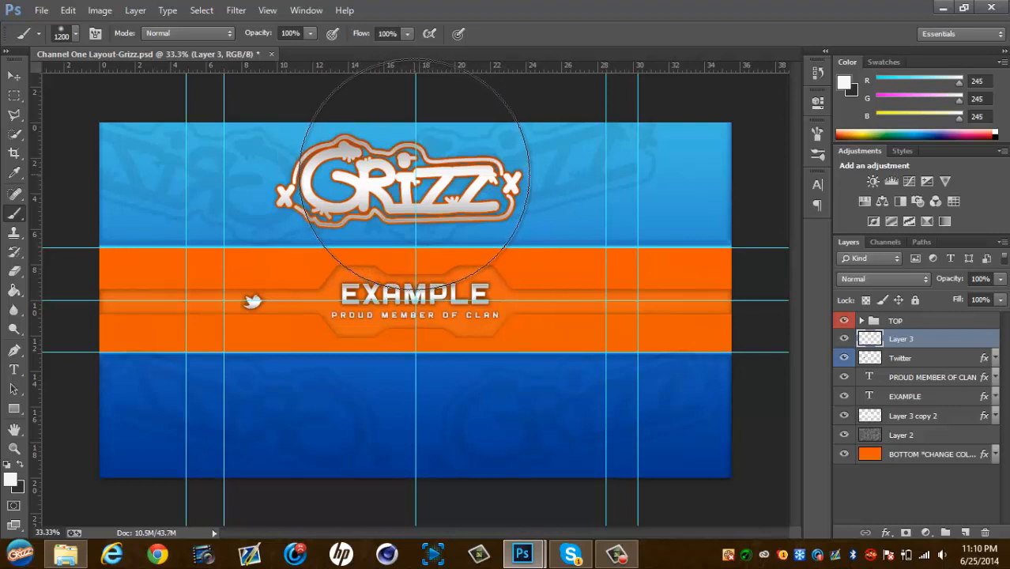
{"action": "left_click", "coordinate": [415, 196]}
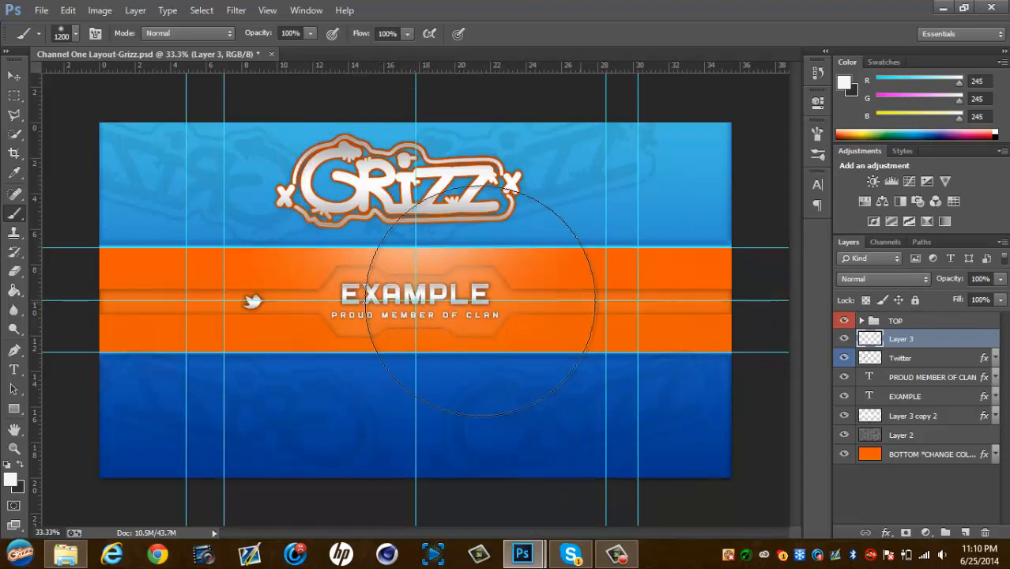
{"action": "left_click", "coordinate": [864, 278]}
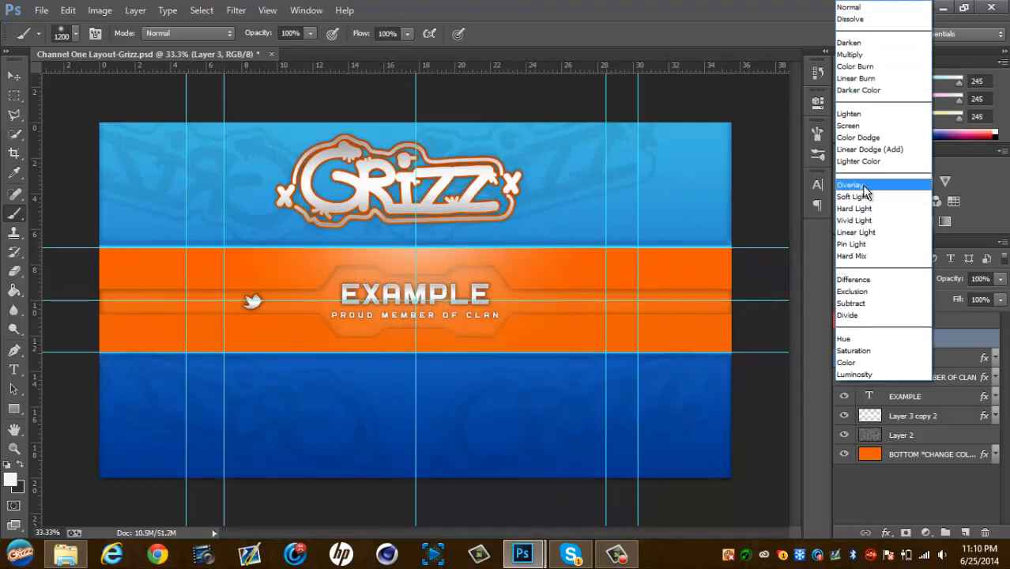
{"action": "left_click", "coordinate": [865, 185]}
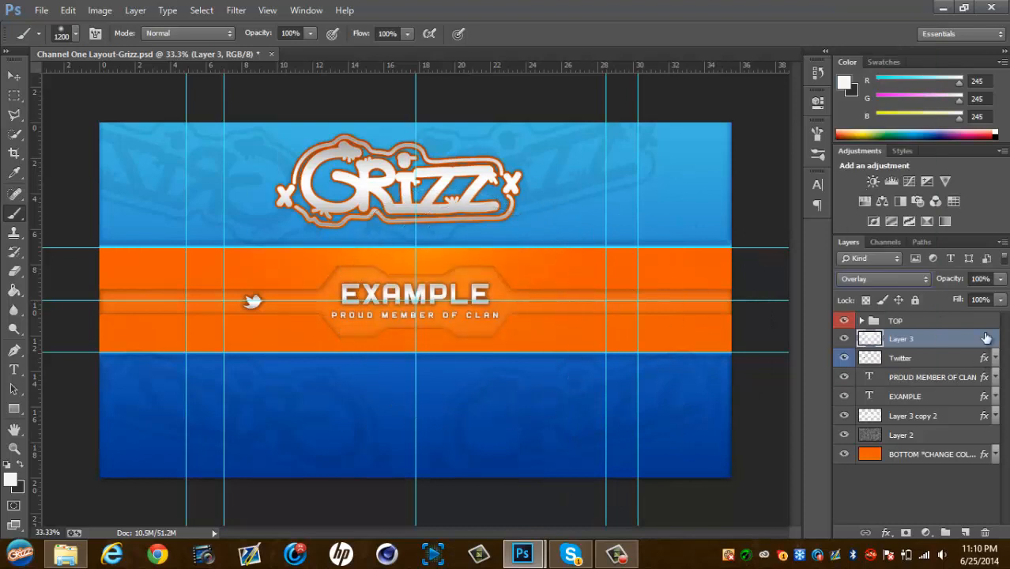
Lower the opacity of the Overlay highlight layer to 30% and toggle its visibility to compare the effect
{"action": "left_click", "coordinate": [1001, 280]}
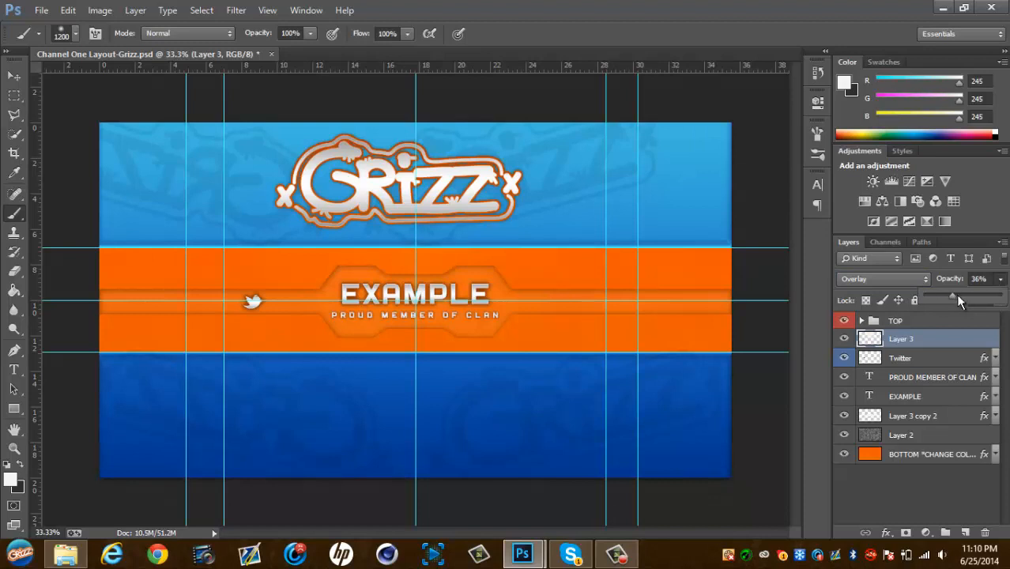
{"action": "mouse_move", "coordinate": [956, 295]}
{"action": "left_mouse_down"}
{"action": "mouse_move", "coordinate": [1001, 296]}
{"action": "mouse_move", "coordinate": [952, 303]}
{"action": "left_mouse_up"}
{"action": "left_click", "coordinate": [844, 339]}
{"action": "left_click", "coordinate": [844, 339]}
{"action": "left_click", "coordinate": [845, 339]}
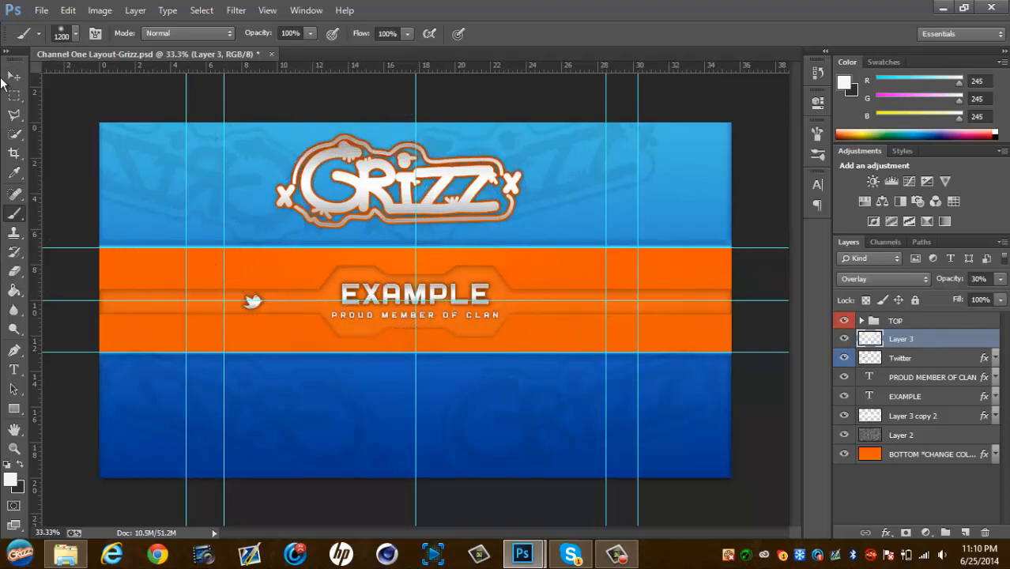
Add the text EXAMPLE just beside the Twitter logo, on a new text layer directly above the Twitter layer
{"action": "left_click", "coordinate": [13, 76]}
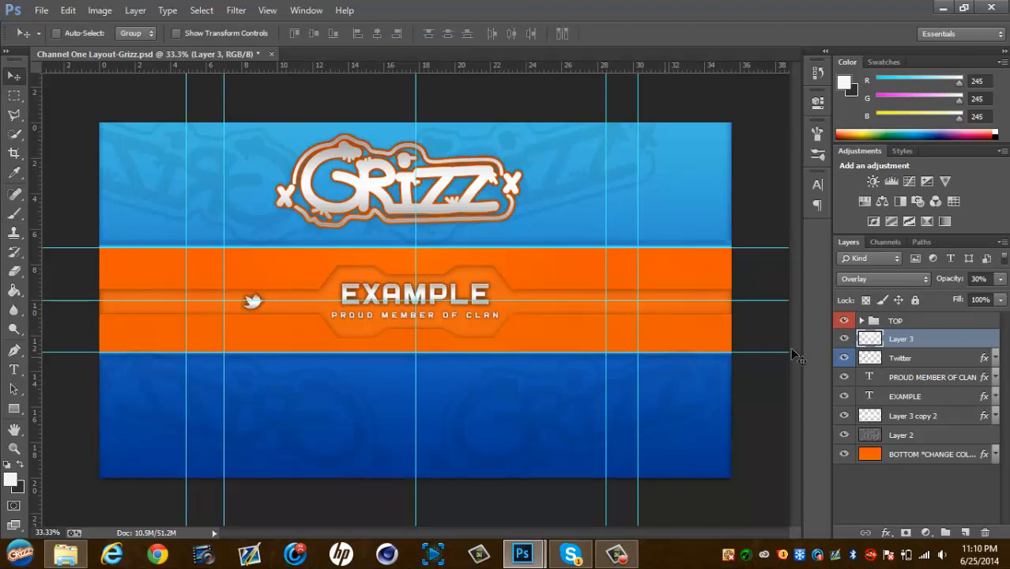
{"action": "left_click", "coordinate": [941, 360]}
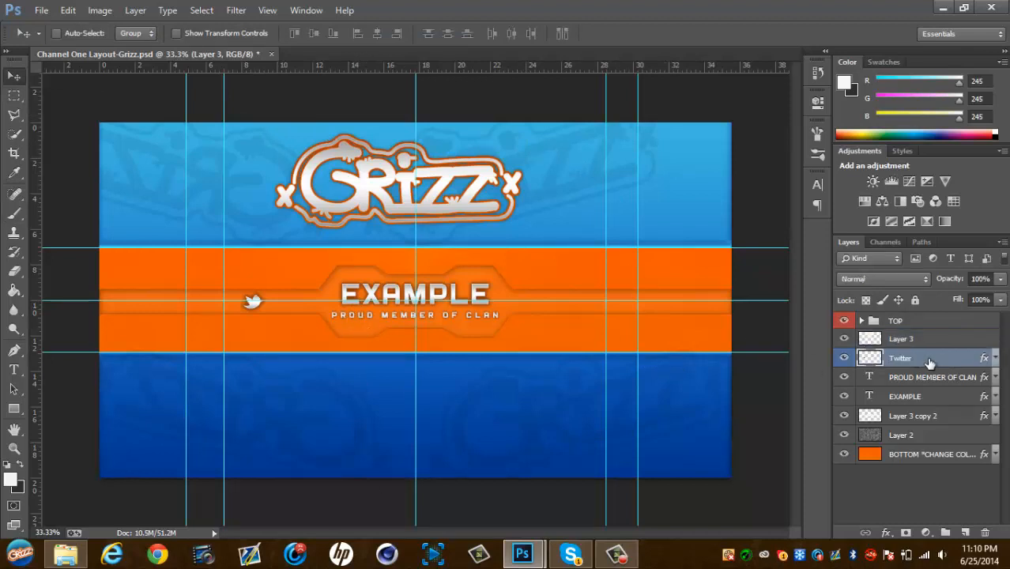
{"action": "left_click", "coordinate": [18, 373]}
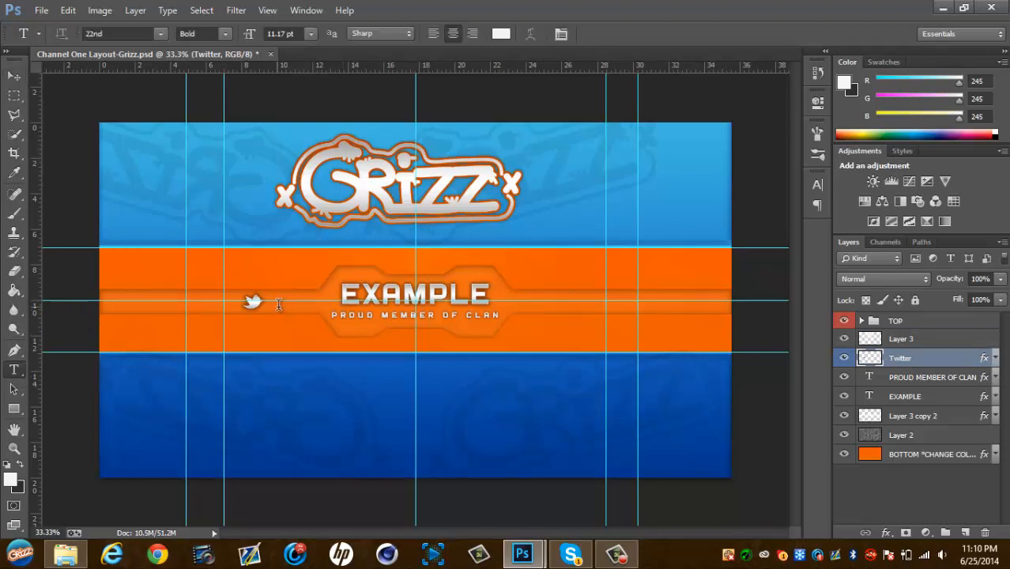
{"action": "left_click", "coordinate": [276, 305]}
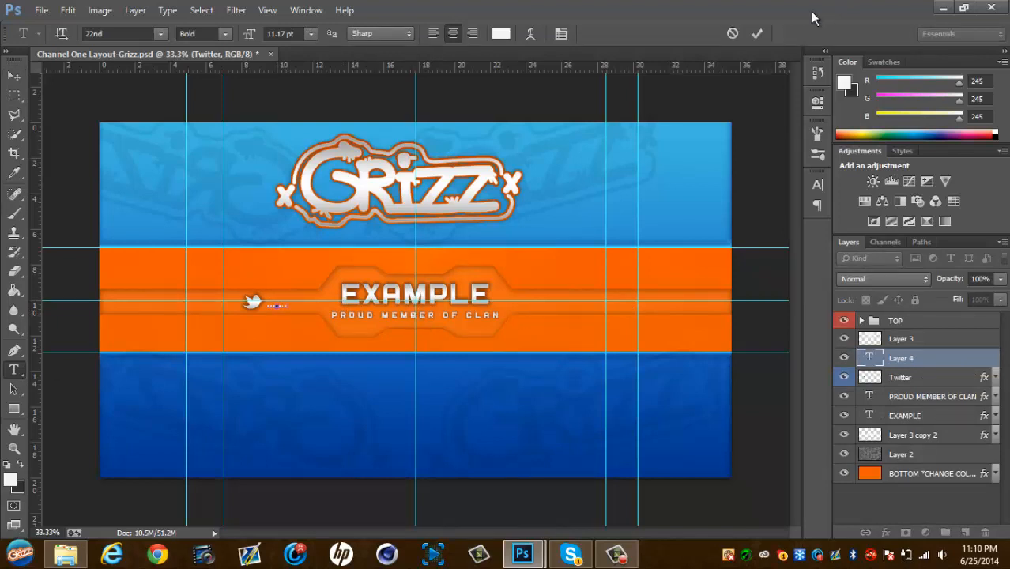
{"action": "left_click", "coordinate": [756, 33]}
{"action": "key", "text": "v"}
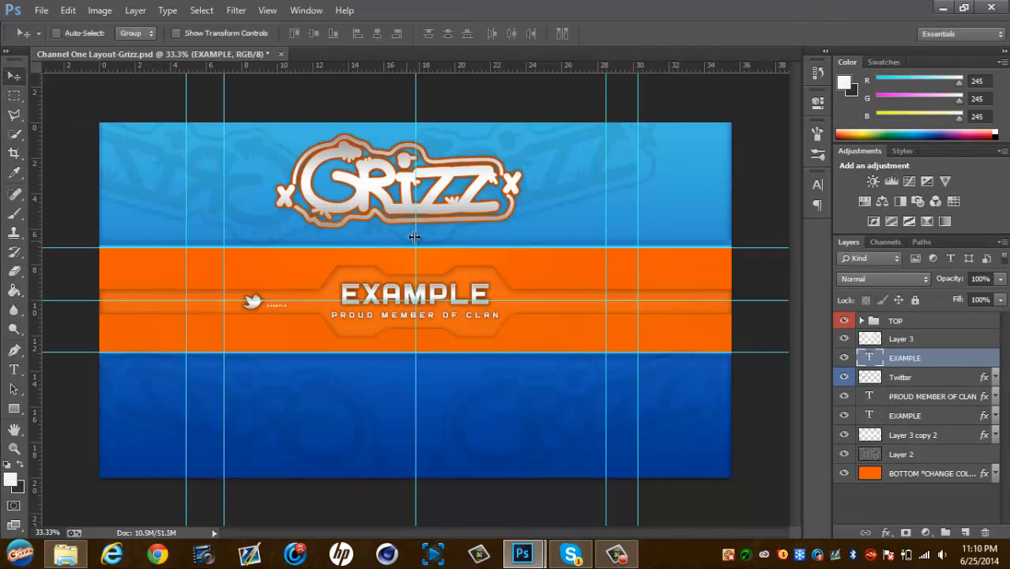
Scale the small EXAMPLE text beside the Twitter logo proportionally to about 340%
{"action": "key", "text": "ctrl+t"}
{"action": "left_click_drag", "start_coordinate": [290, 301], "coordinate": [332, 280]}
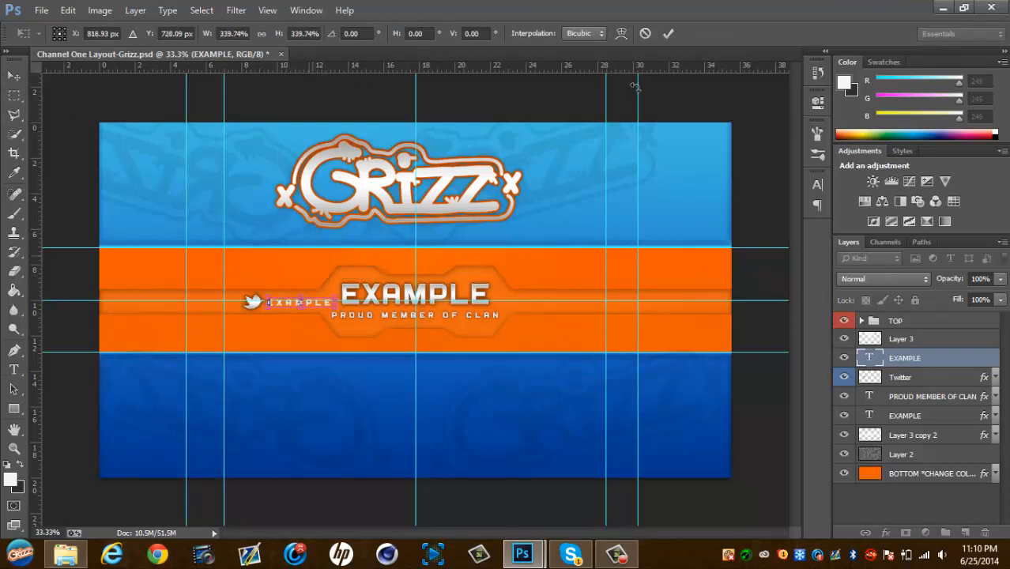
{"action": "left_click", "coordinate": [668, 34]}
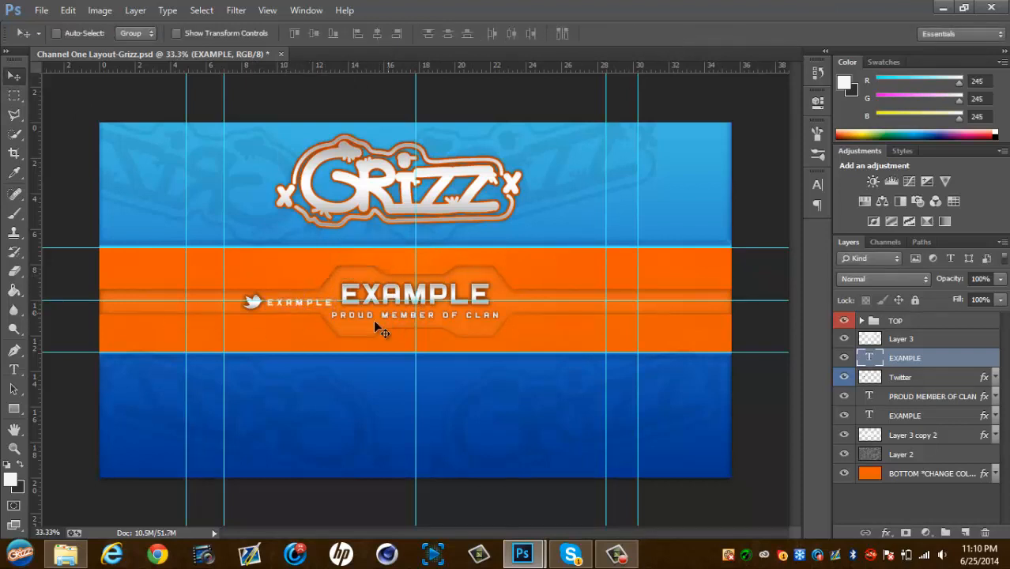
Set the letter tracking of the small EXAMPLE text beside the Twitter logo to 80
{"action": "left_click", "coordinate": [14, 369]}
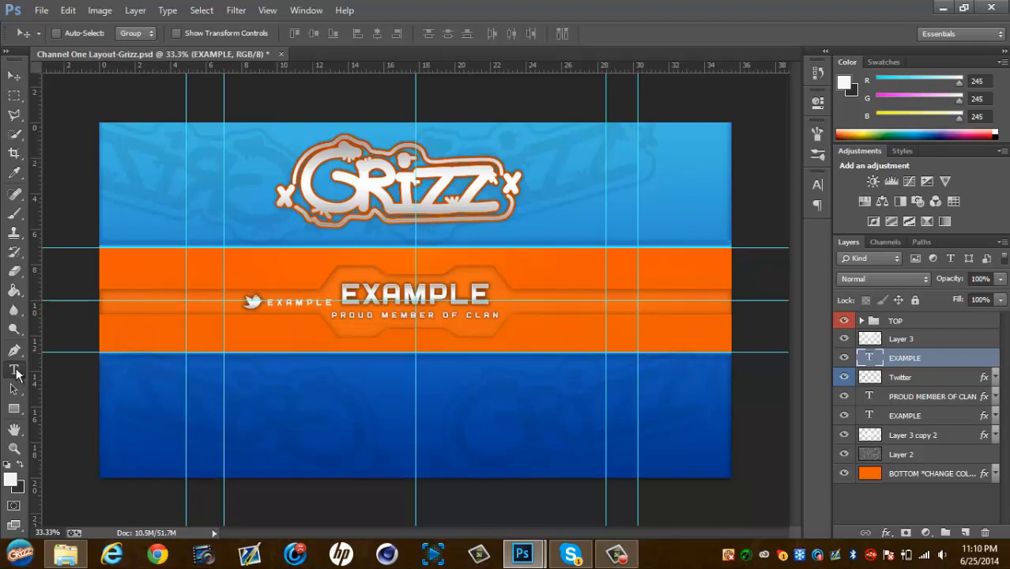
{"action": "double_click", "coordinate": [315, 304]}
{"action": "key", "text": "ctrl+a"}
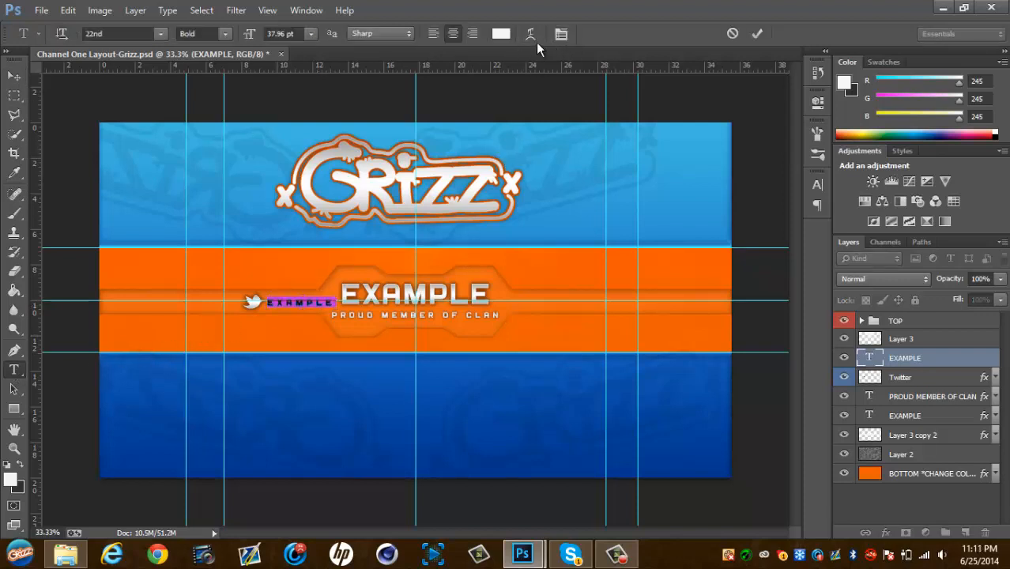
{"action": "left_click", "coordinate": [560, 34]}
{"action": "left_click_drag", "start_coordinate": [725, 241], "coordinate": [716, 241]}
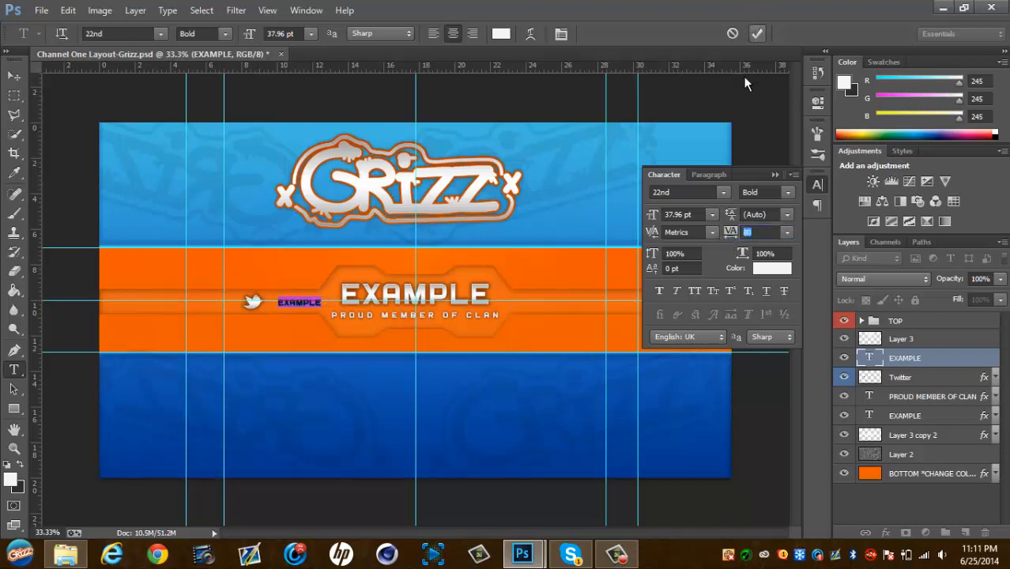
{"action": "left_click", "coordinate": [757, 33]}
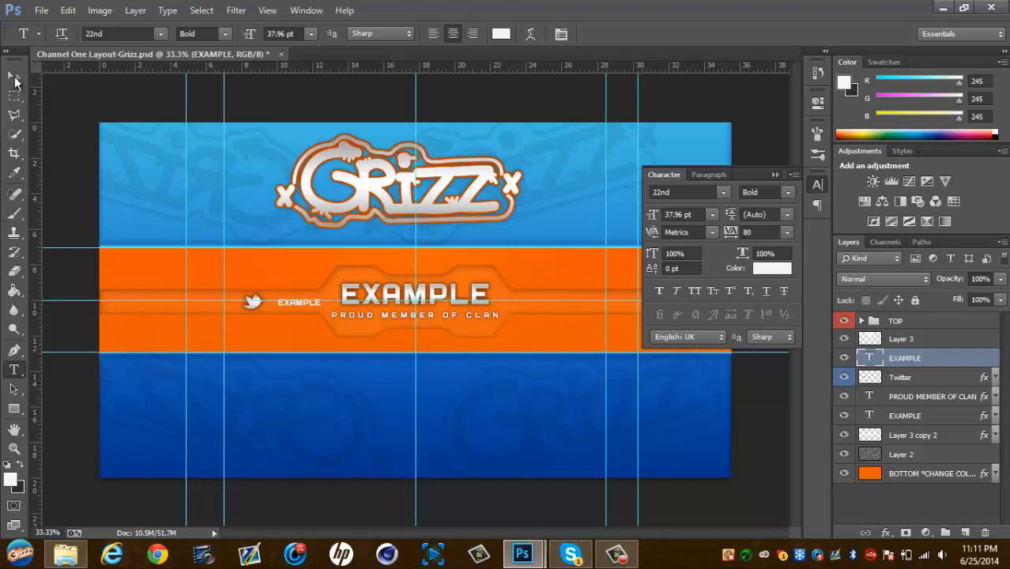
{"action": "left_click", "coordinate": [13, 76]}
{"action": "left_click", "coordinate": [775, 175]}
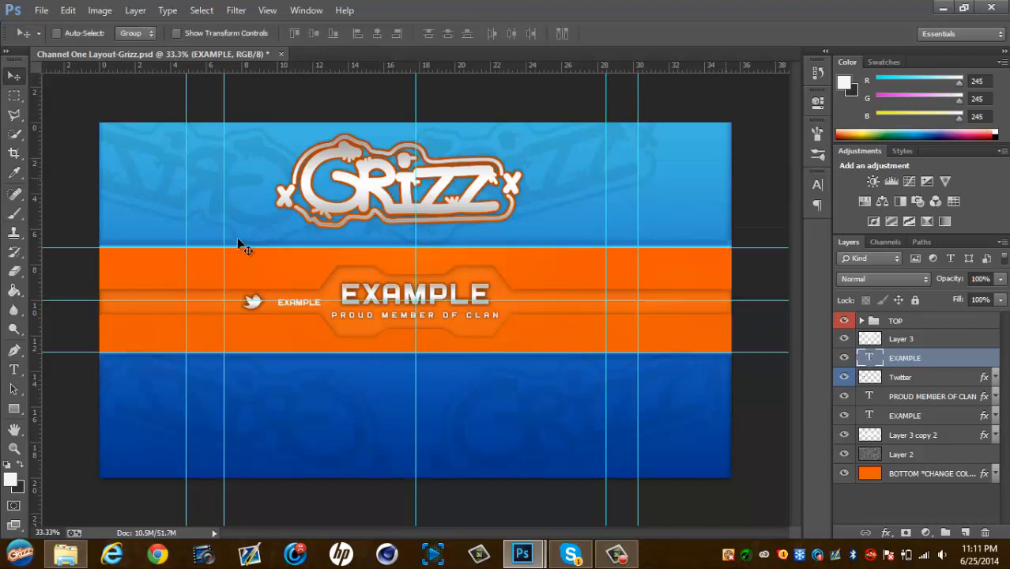
Move the small EXAMPLE text closer to the Twitter logo and enlarge it proportionally within the space before the title
{"action": "left_click_drag", "start_coordinate": [290, 317], "coordinate": [278, 318]}
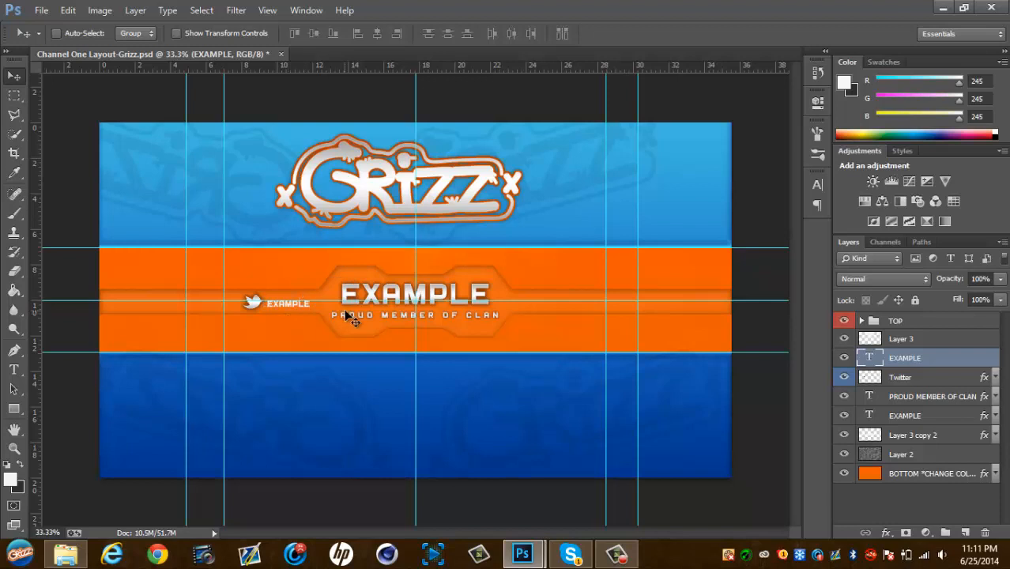
{"action": "key", "text": "ctrl+t"}
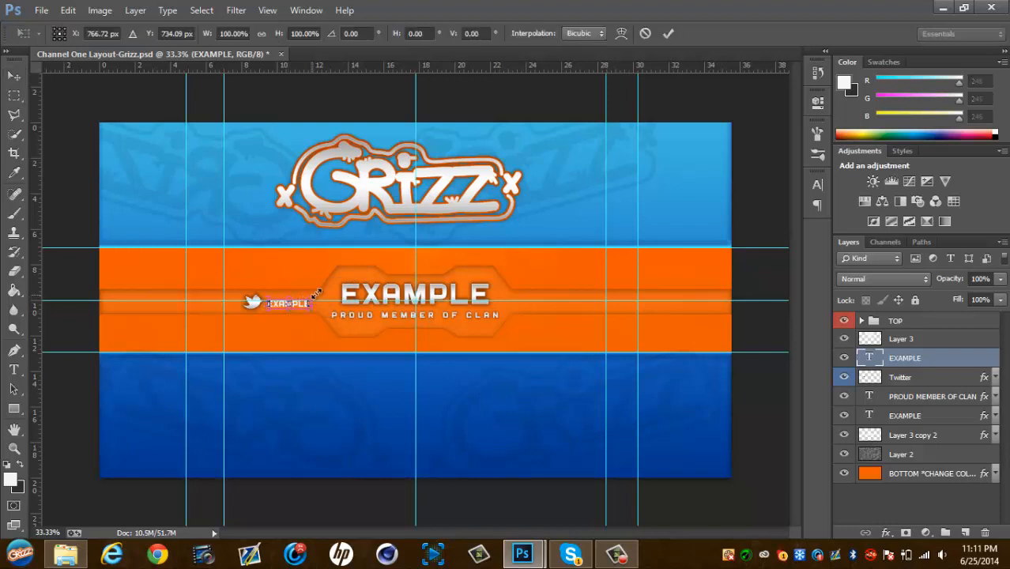
{"action": "left_click_drag", "start_coordinate": [315, 294], "coordinate": [324, 288]}
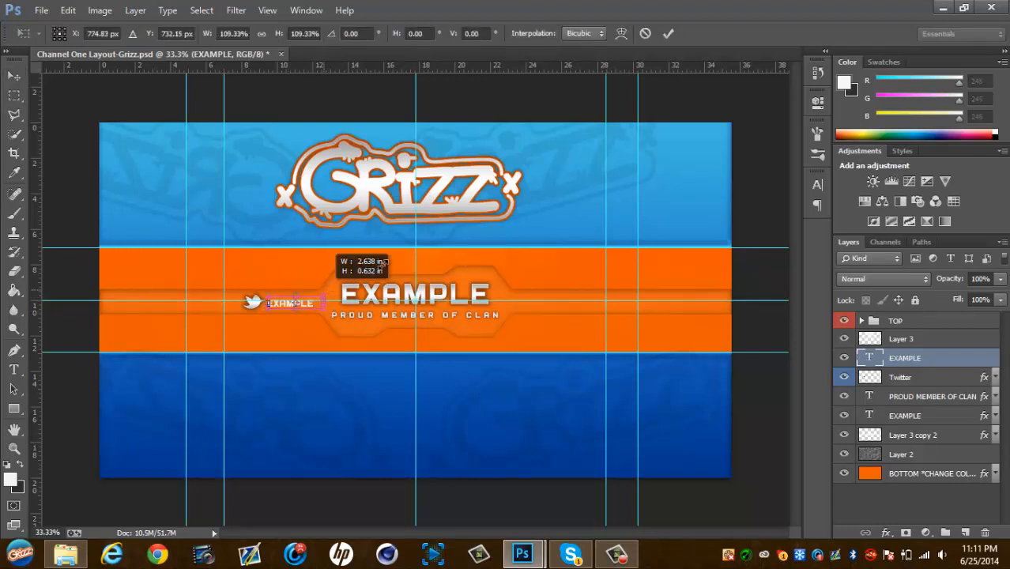
{"action": "left_click", "coordinate": [669, 33]}
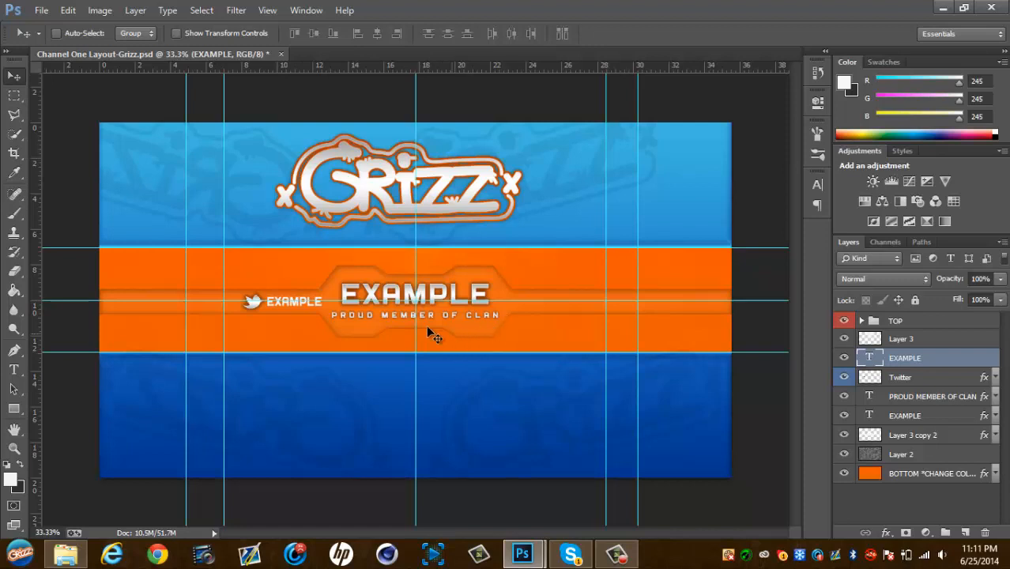
Paste the copied layer style onto the small EXAMPLE text layer and collapse its effects list
{"action": "right_click", "coordinate": [951, 359]}
{"action": "left_click", "coordinate": [818, 507]}
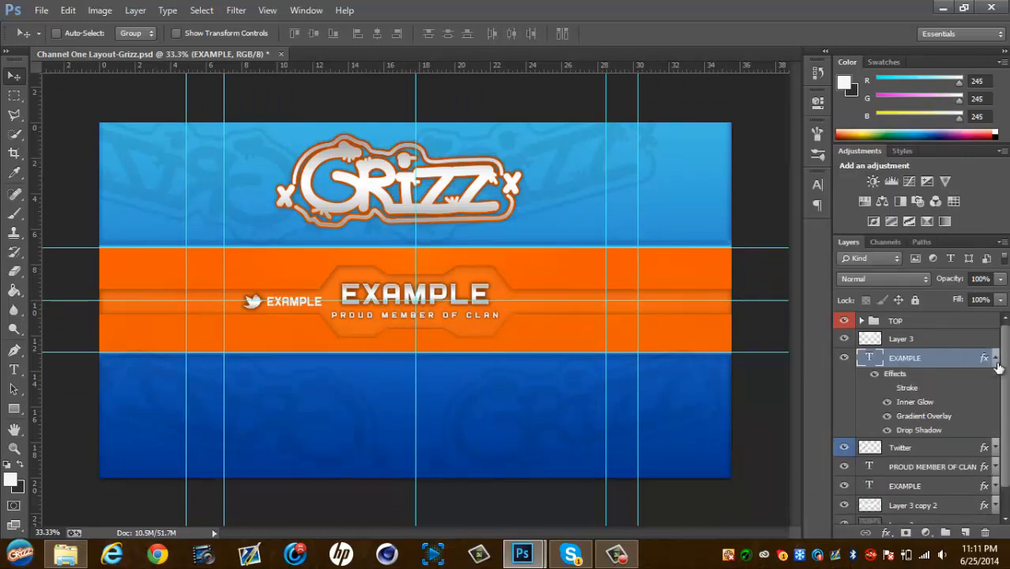
{"action": "left_click", "coordinate": [995, 361]}
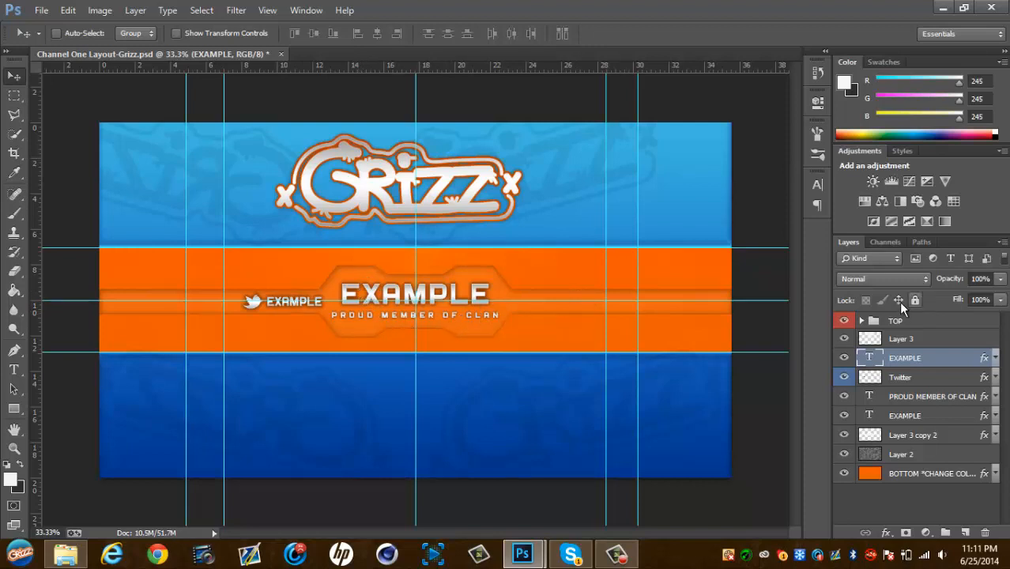
Open the image Grizz #3 from the Sig folder inside Personal Stuff
{"action": "left_click", "coordinate": [41, 10]}
{"action": "left_click", "coordinate": [40, 40]}
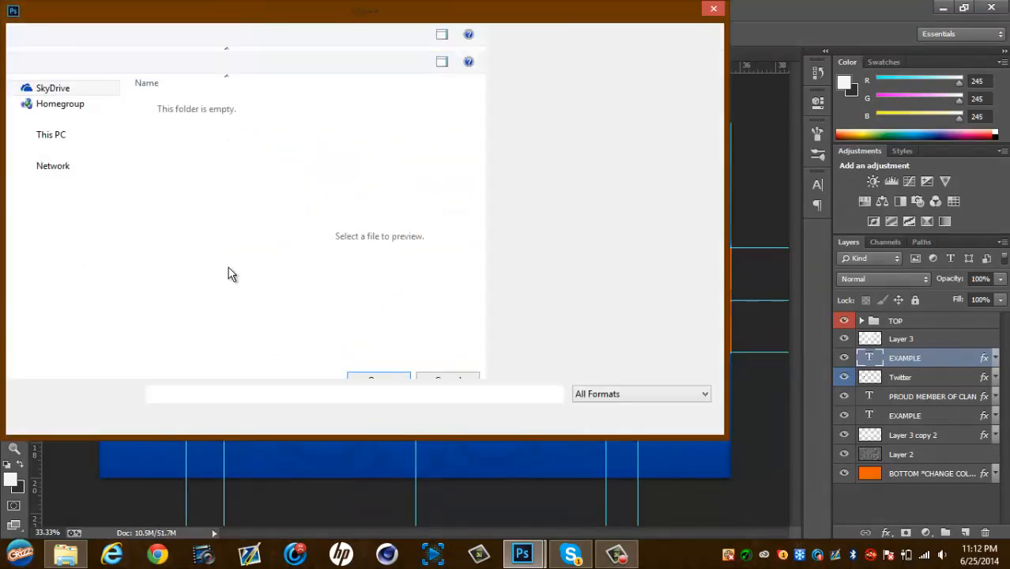
{"action": "left_click_drag", "start_coordinate": [719, 442], "coordinate": [333, 250]}
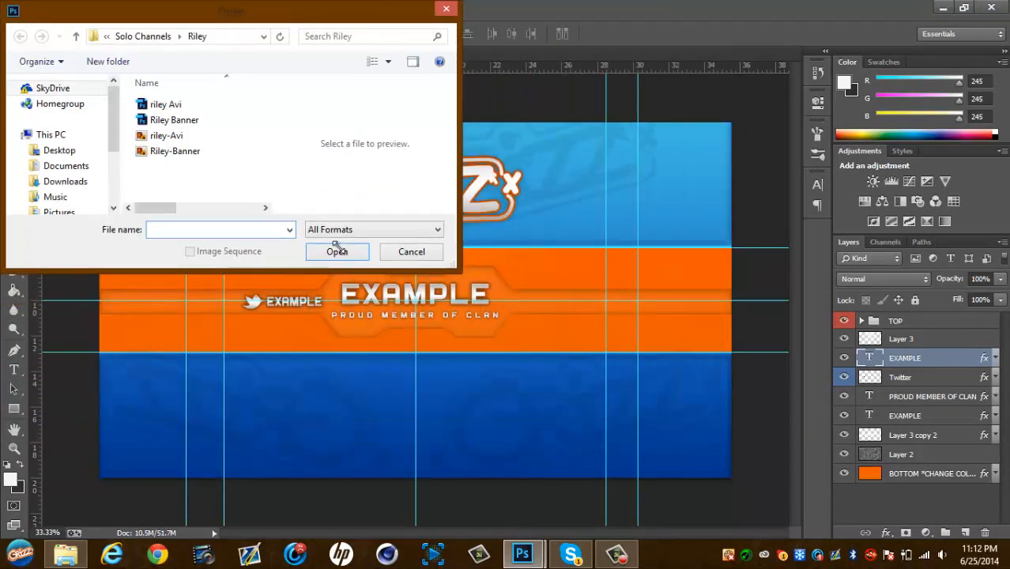
{"action": "left_click", "coordinate": [149, 37]}
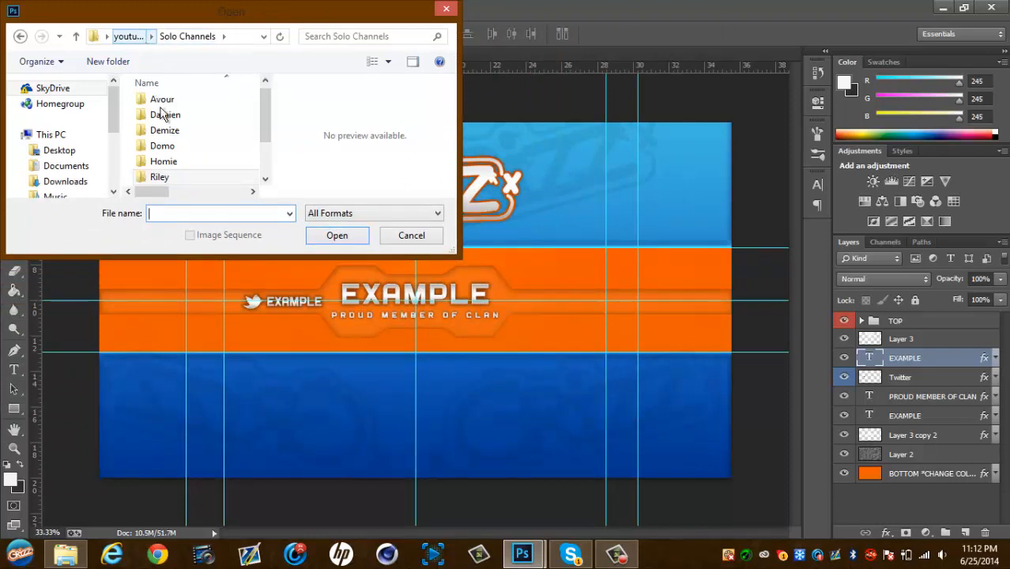
{"action": "left_click", "coordinate": [170, 117]}
{"action": "left_click", "coordinate": [127, 36]}
{"action": "left_click", "coordinate": [174, 108]}
{"action": "double_click", "coordinate": [174, 111]}
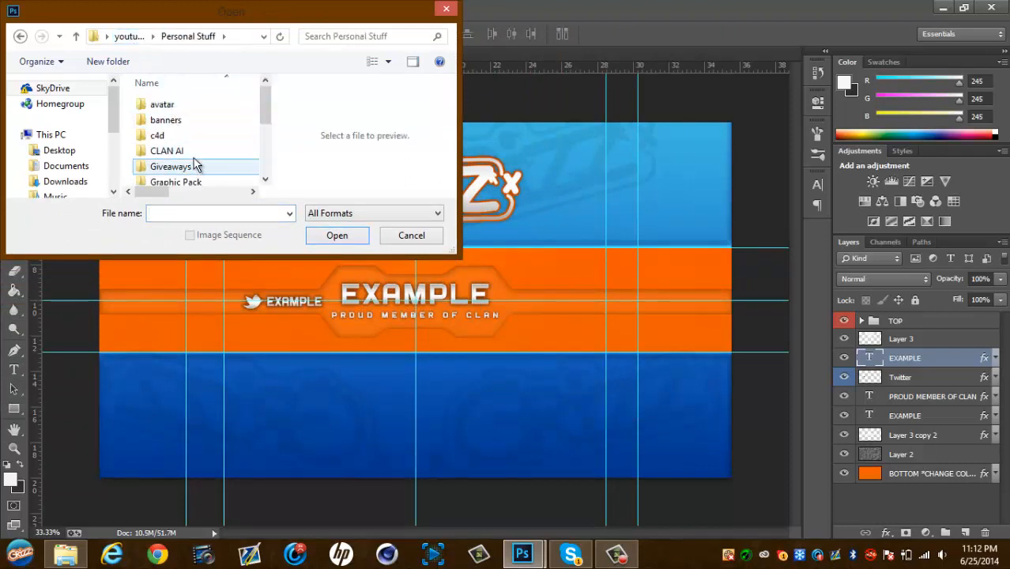
{"action": "scroll", "coordinate": [198, 162], "scroll_direction": "down", "scroll_amount": 3}
{"action": "left_click", "coordinate": [190, 147]}
{"action": "double_click", "coordinate": [188, 147]}
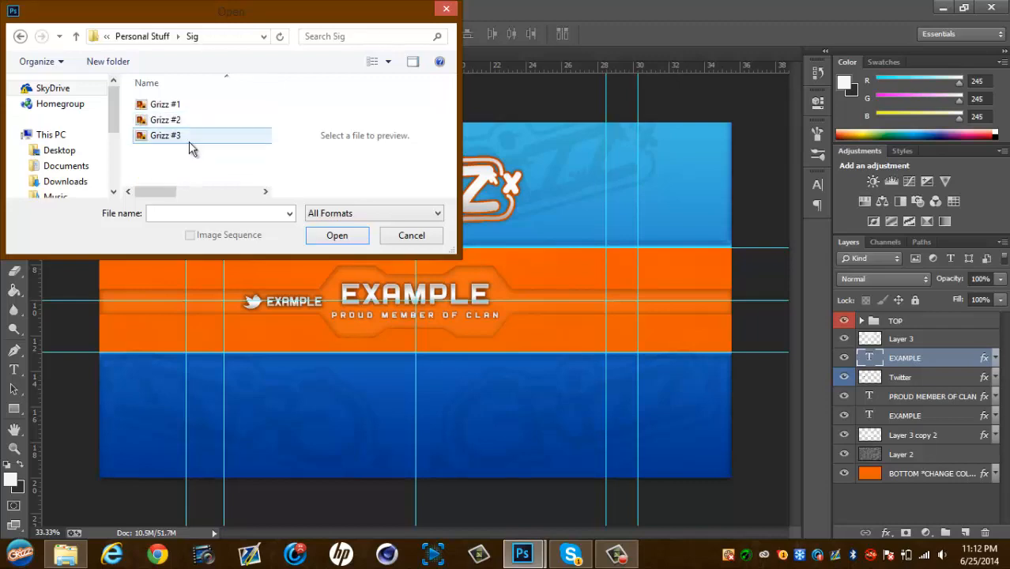
{"action": "left_click", "coordinate": [190, 137]}
{"action": "left_click", "coordinate": [341, 235]}
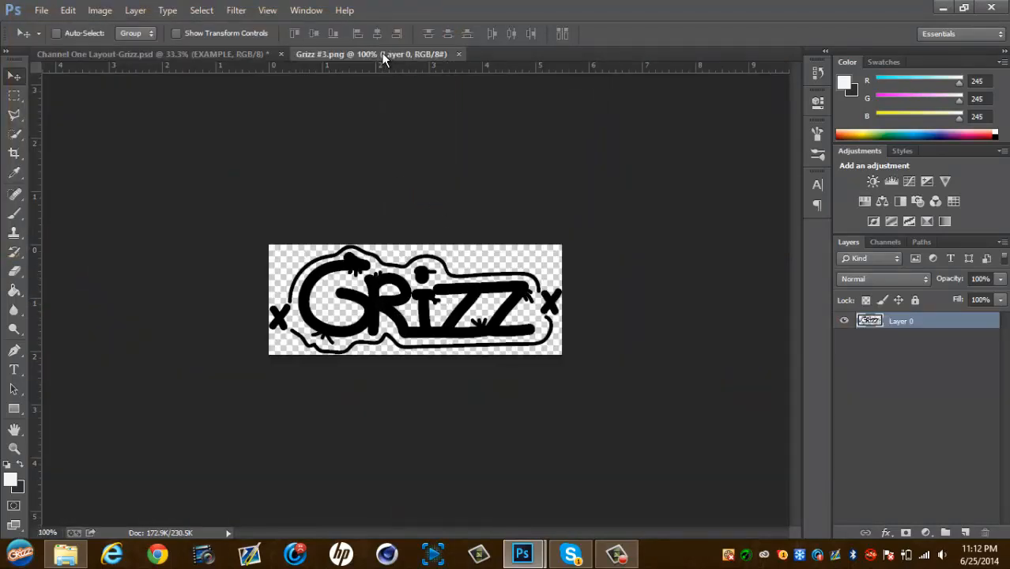
Copy the black Grizz logo into the channel layout, place it on the orange band beside the title, and close the source image
{"action": "left_click_drag", "start_coordinate": [381, 52], "coordinate": [150, 237]}
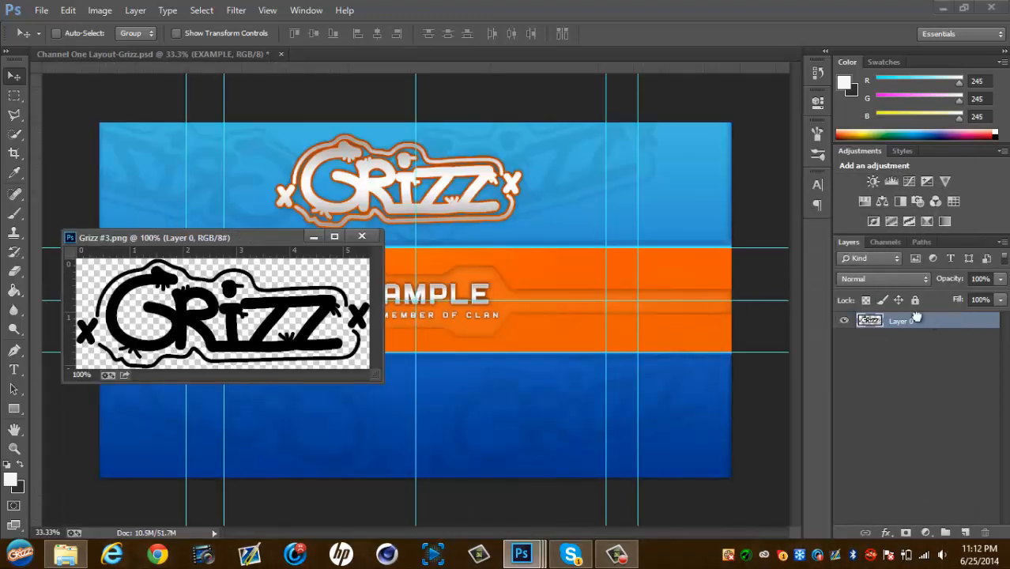
{"action": "left_click_drag", "start_coordinate": [917, 316], "coordinate": [557, 273]}
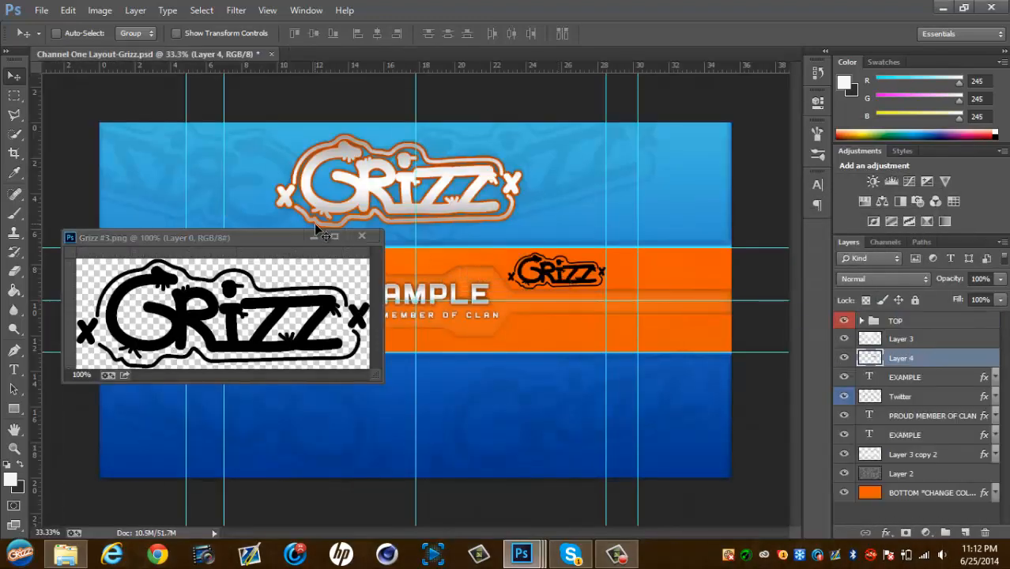
{"action": "left_click", "coordinate": [362, 237]}
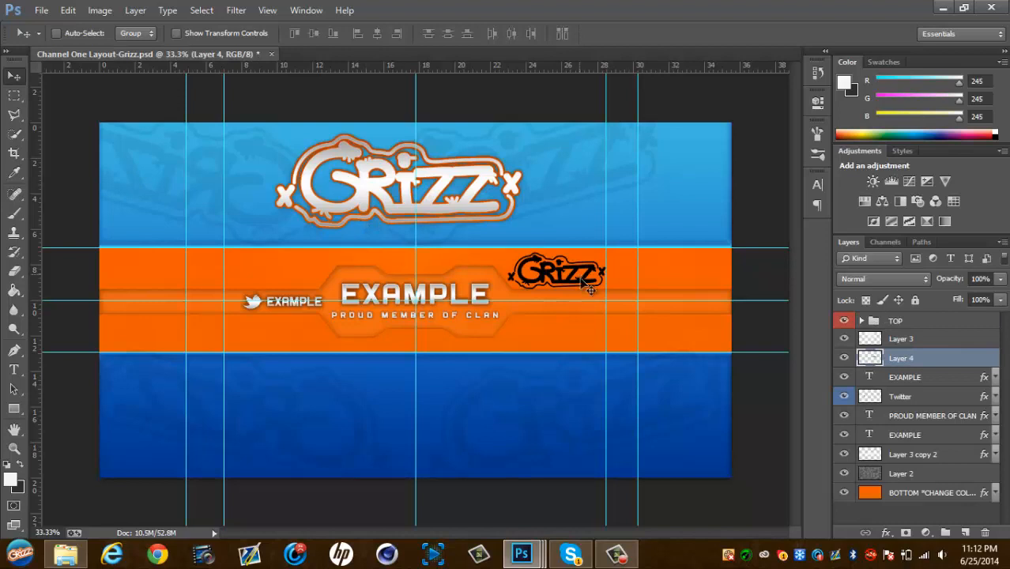
{"action": "mouse_move", "coordinate": [571, 278]}
{"action": "left_mouse_down"}
{"action": "mouse_move", "coordinate": [550, 273]}
{"action": "mouse_move", "coordinate": [566, 282]}
{"action": "left_mouse_up"}
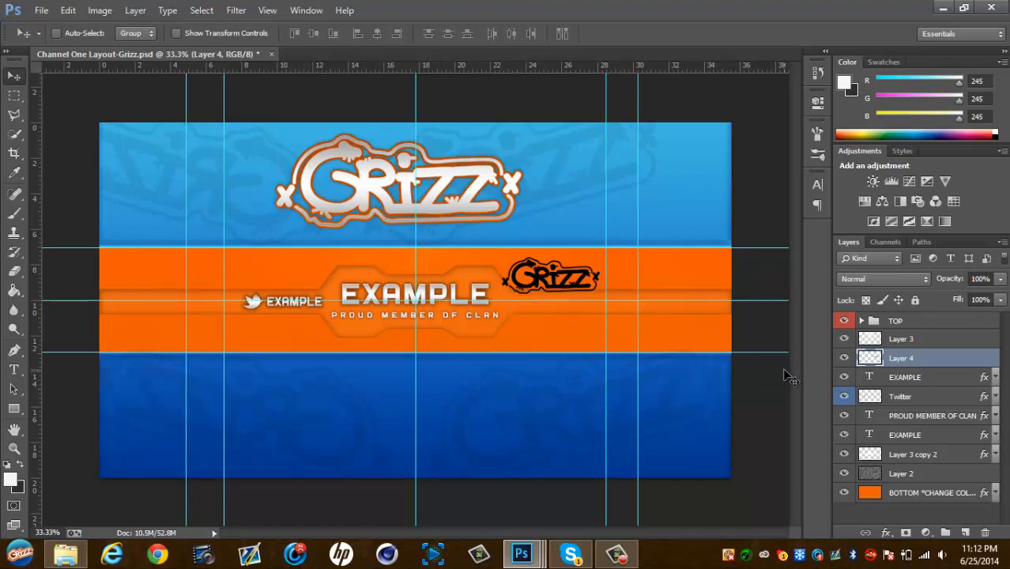
Scale the black Grizz logo on Layer 4 proportionally to about 238%
{"action": "key", "text": "ctrl+t"}
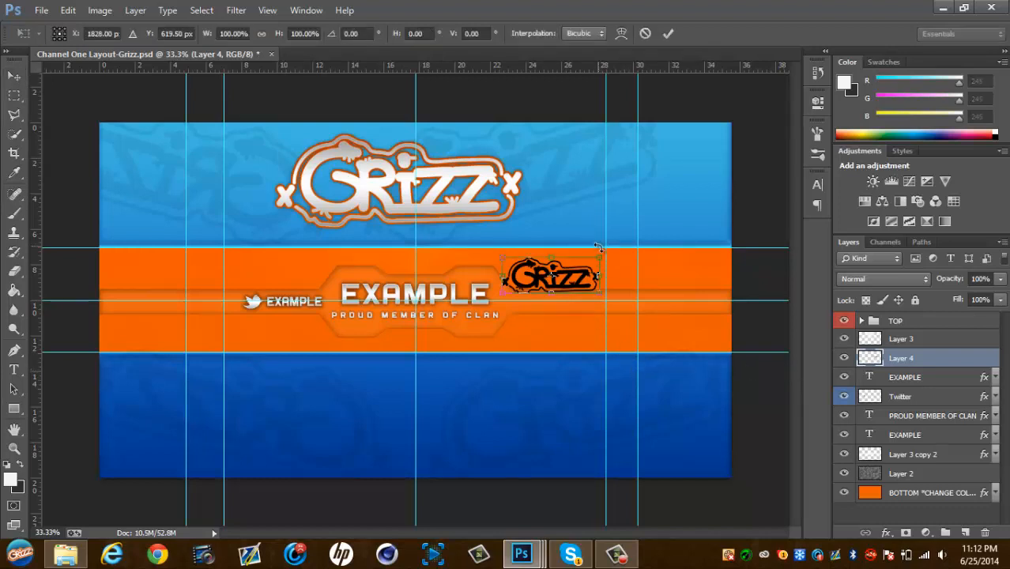
{"action": "left_click_drag", "start_coordinate": [599, 253], "coordinate": [738, 210]}
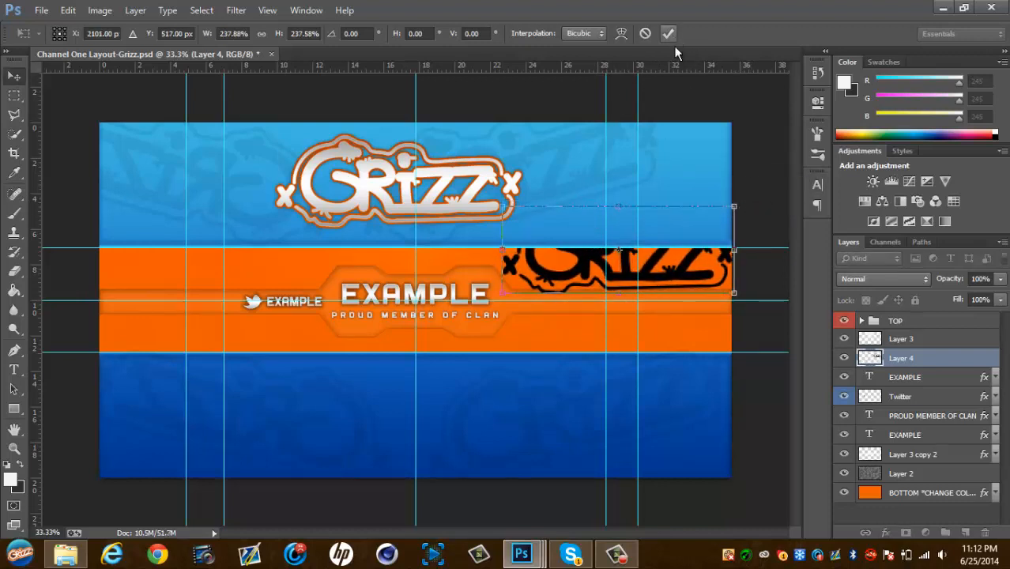
{"action": "left_click", "coordinate": [669, 34]}
Rotate the black Grizz logo about 28° counterclockwise and move it over the title in the orange band
{"action": "key", "text": "ctrl+t"}
{"action": "left_click_drag", "start_coordinate": [779, 173], "coordinate": [703, 115]}
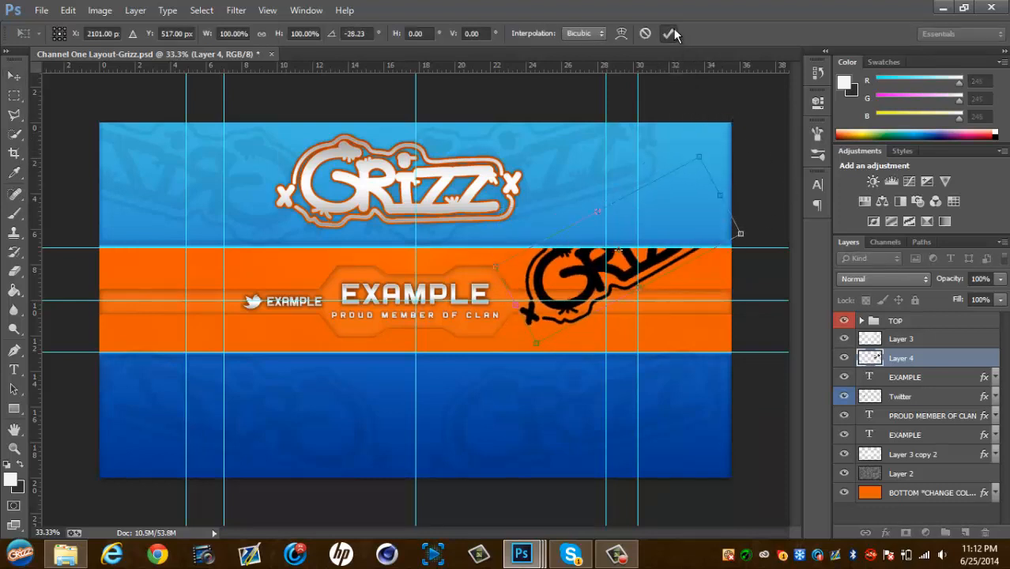
{"action": "left_click", "coordinate": [674, 34]}
{"action": "left_click_drag", "start_coordinate": [566, 282], "coordinate": [384, 319]}
Move Layer 4 with the Grizz logo directly below Layer 3 copy 2 and set its blend mode to Overlay
{"action": "left_click_drag", "start_coordinate": [948, 360], "coordinate": [952, 463]}
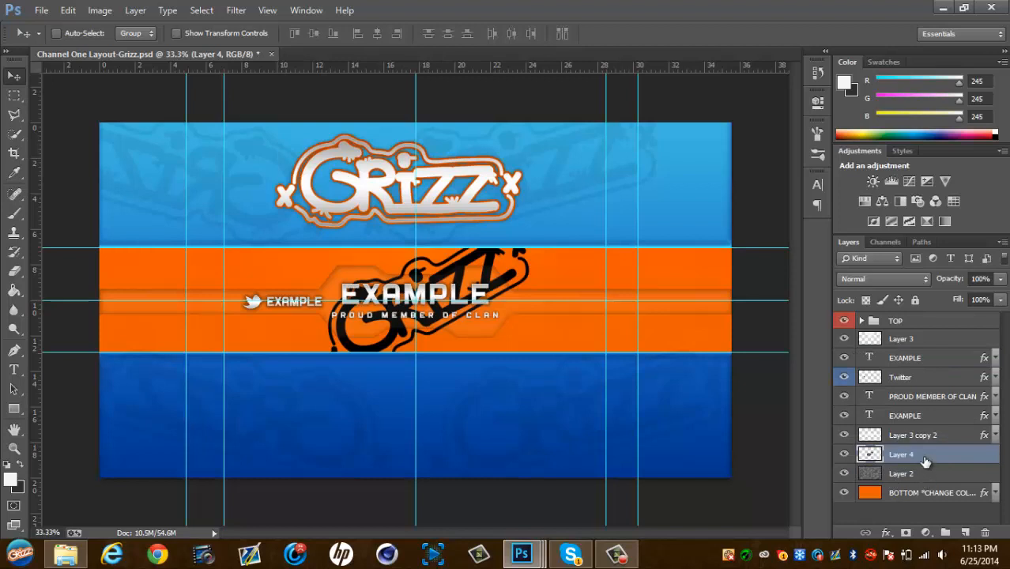
{"action": "left_click", "coordinate": [845, 435]}
{"action": "left_click", "coordinate": [844, 435]}
{"action": "left_click", "coordinate": [891, 273]}
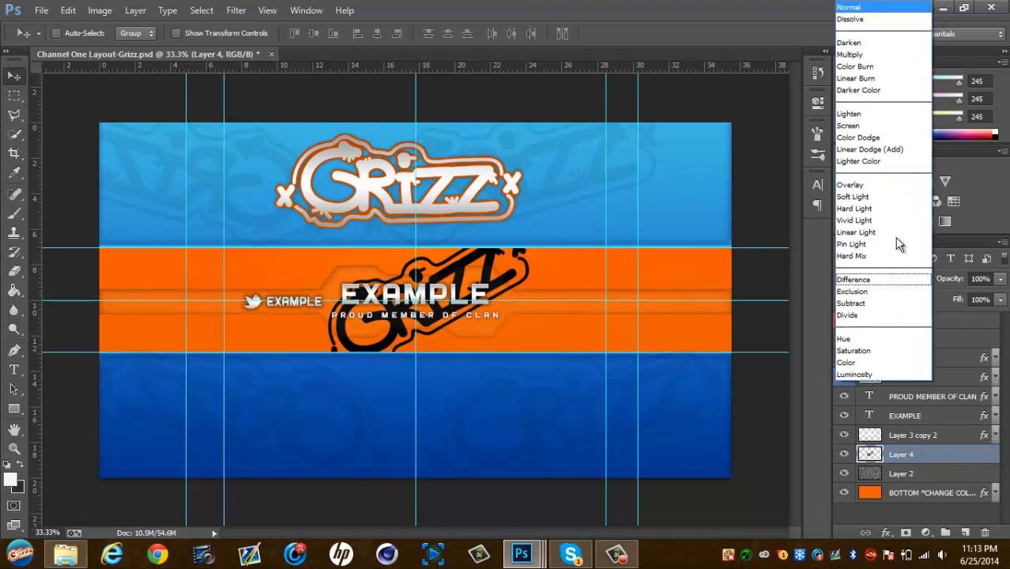
{"action": "left_click", "coordinate": [873, 188]}
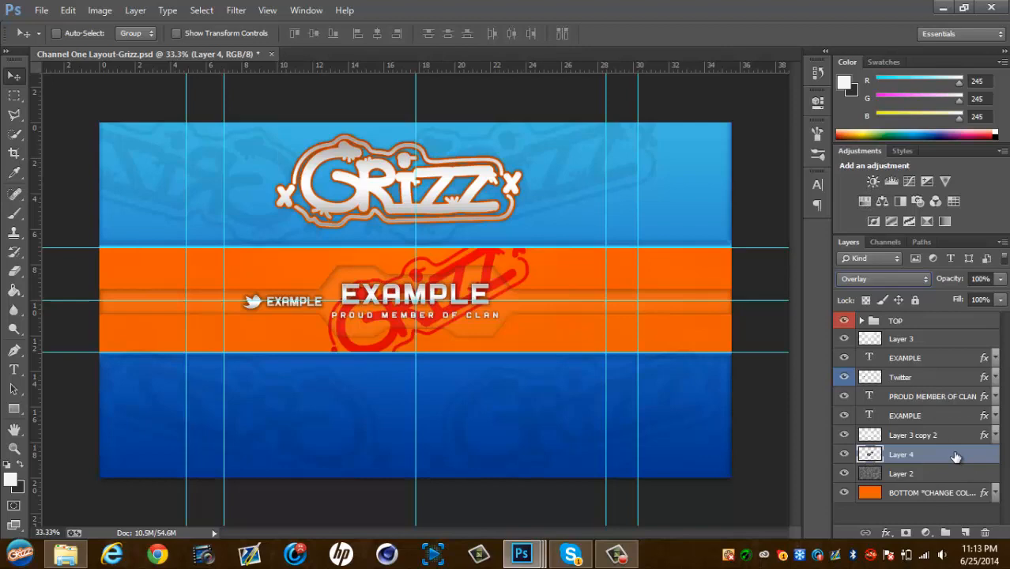
Add a white (ffffff) Color Overlay with Normal blending at 100% opacity to the rotated Grizz logo on Layer 4
{"action": "double_click", "coordinate": [923, 455]}
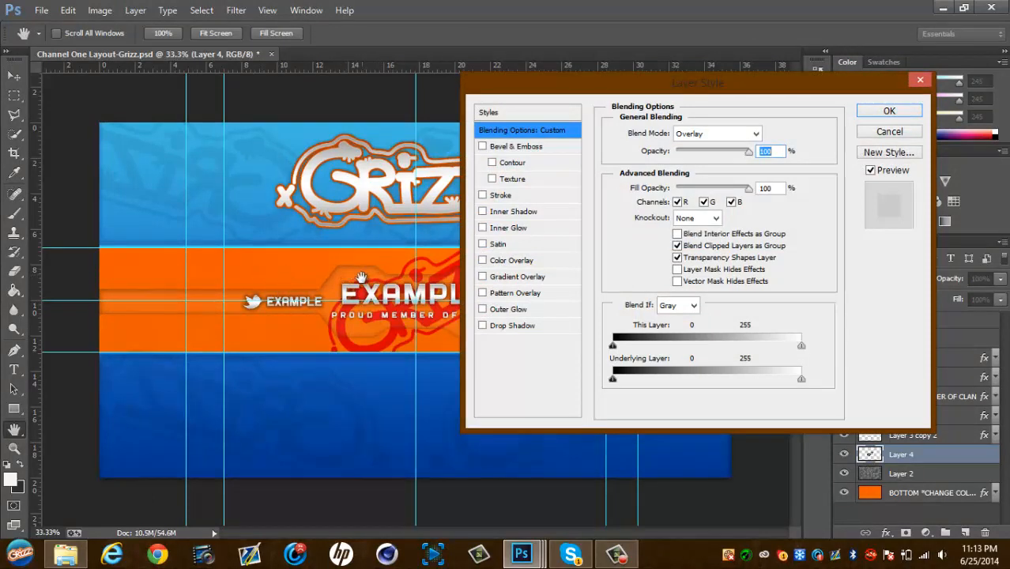
{"action": "left_click", "coordinate": [483, 262]}
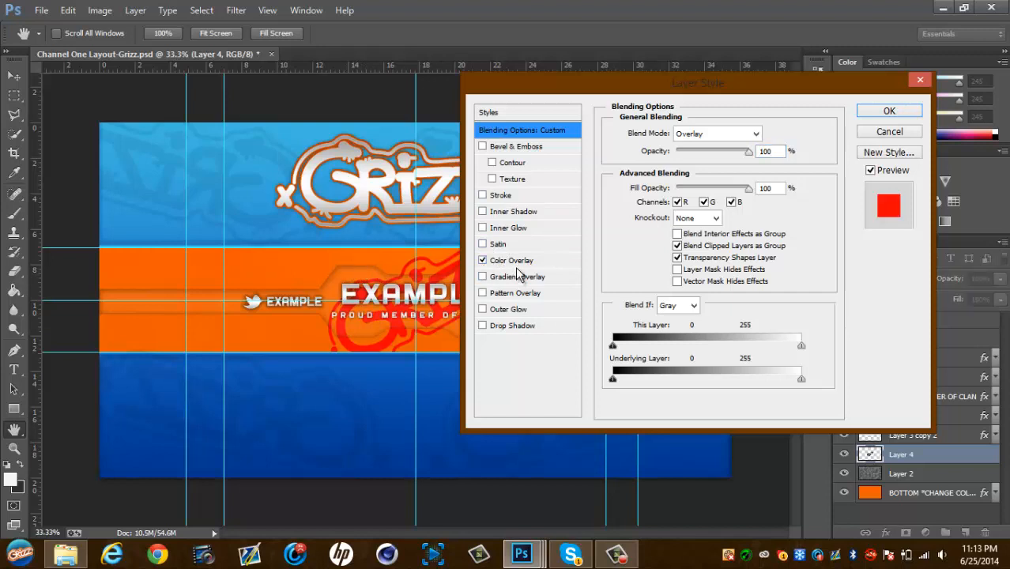
{"action": "left_click", "coordinate": [511, 261]}
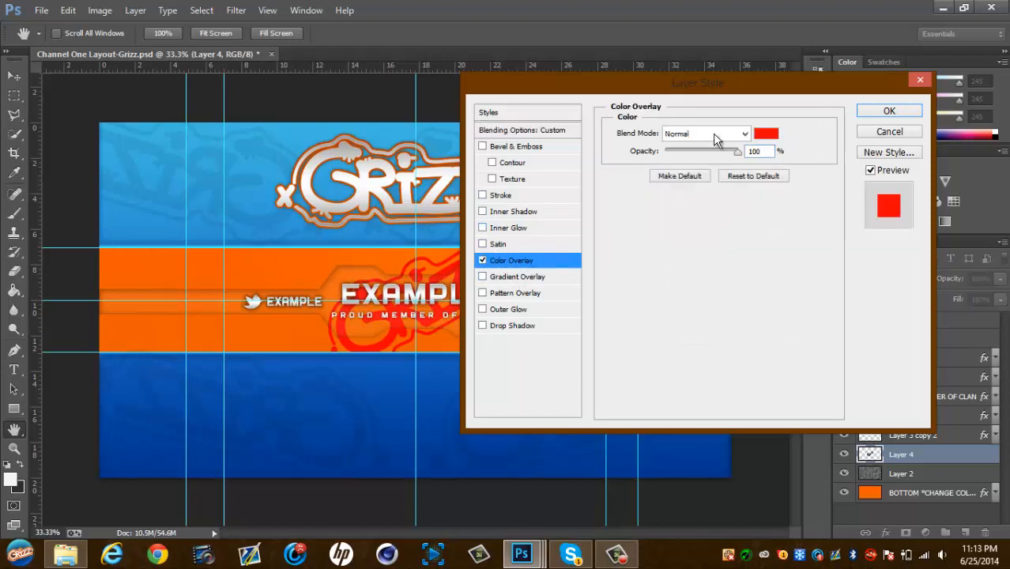
{"action": "left_click", "coordinate": [765, 133]}
{"action": "left_click_drag", "start_coordinate": [651, 231], "coordinate": [643, 197]}
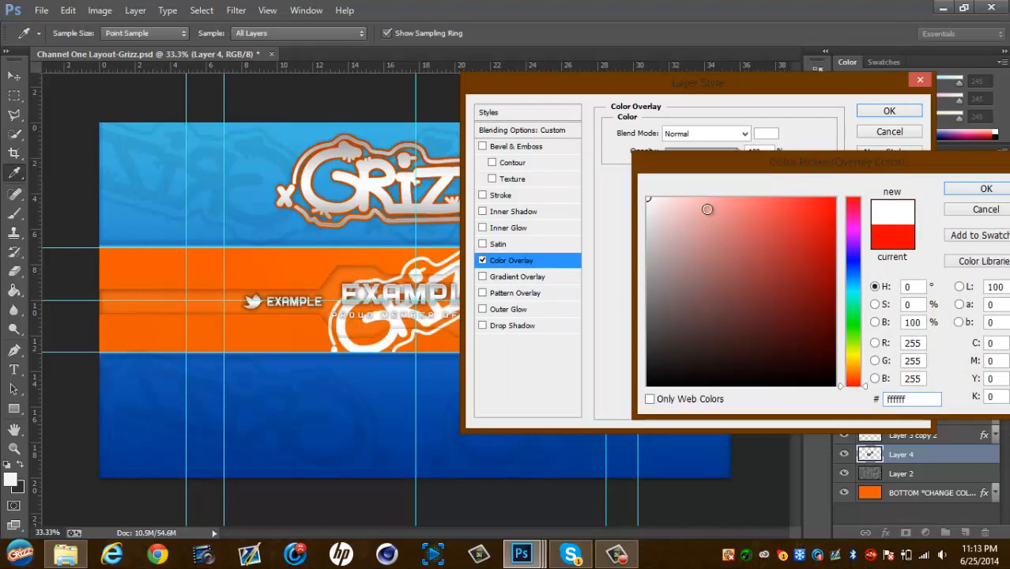
{"action": "left_click", "coordinate": [980, 194]}
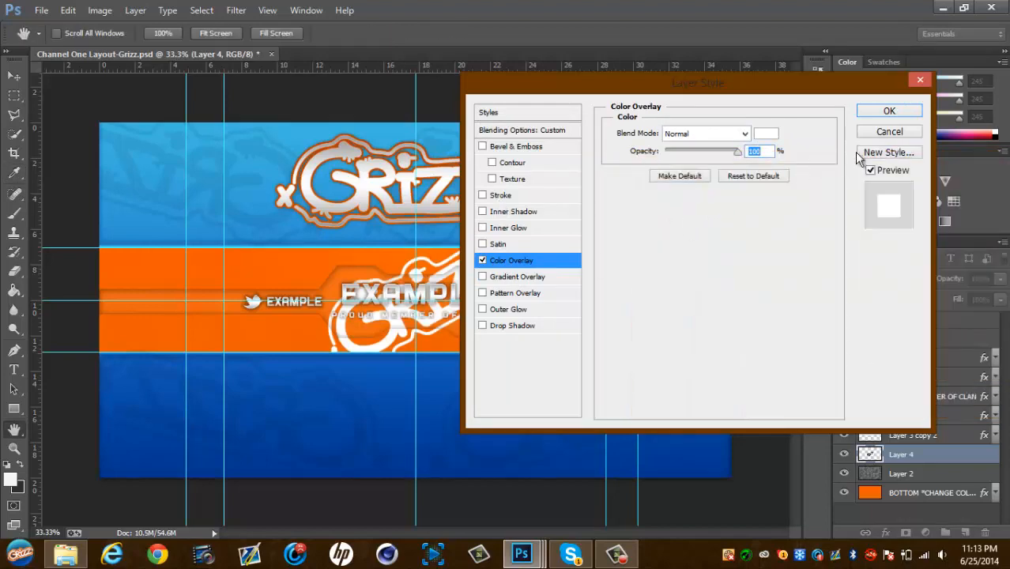
{"action": "left_click", "coordinate": [883, 112]}
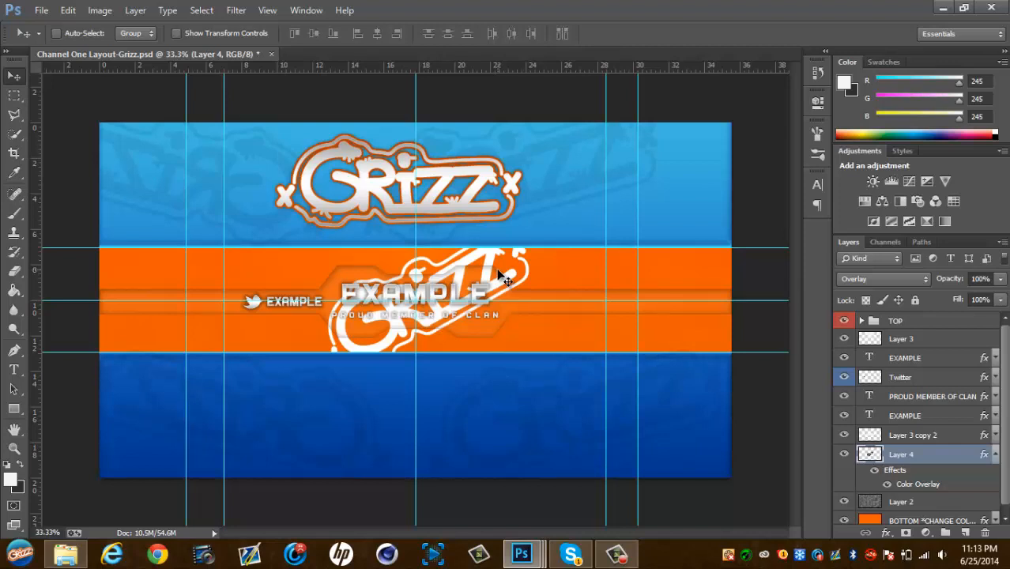
Enlarge the white rotated Grizz logo and shift it across the orange band so it starts behind the Twitter logo
{"action": "key", "text": "ctrl+t"}
{"action": "left_click_drag", "start_coordinate": [533, 233], "coordinate": [570, 205]}
{"action": "left_click", "coordinate": [668, 33]}
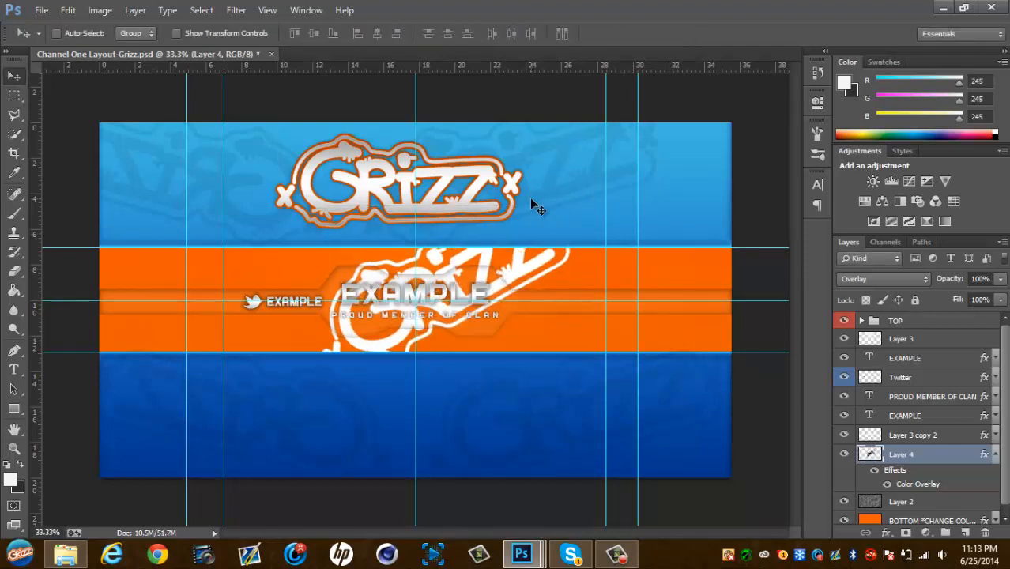
{"action": "left_click_drag", "start_coordinate": [495, 205], "coordinate": [421, 219]}
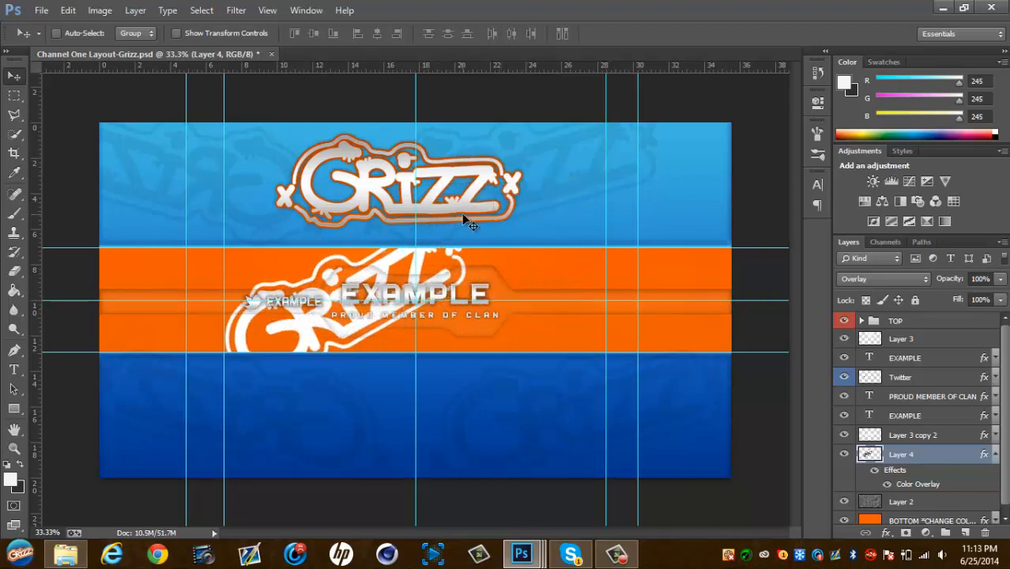
Lower the opacity of the white Grizz logo on Layer 4 to 3%
{"action": "left_click_drag", "start_coordinate": [491, 219], "coordinate": [491, 216]}
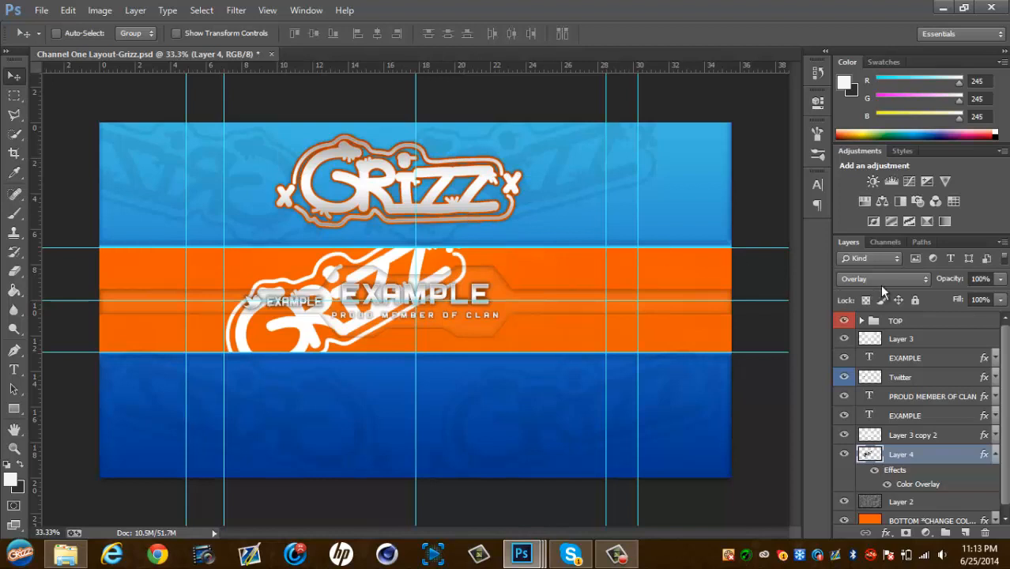
{"action": "left_click", "coordinate": [1002, 280]}
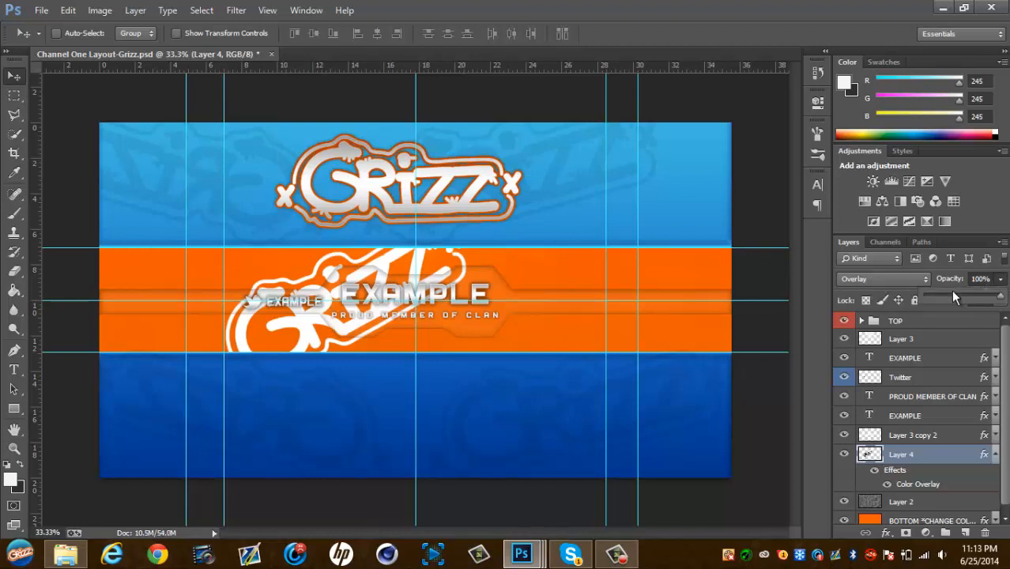
{"action": "left_click_drag", "start_coordinate": [954, 292], "coordinate": [928, 295]}
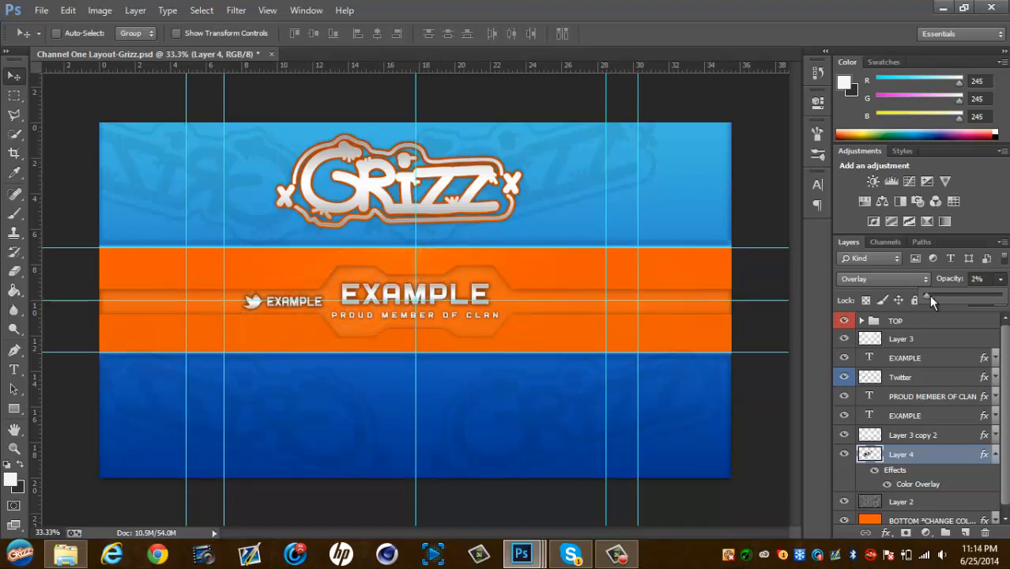
{"action": "left_click_drag", "start_coordinate": [929, 294], "coordinate": [929, 295]}
{"action": "left_click_drag", "start_coordinate": [930, 295], "coordinate": [929, 295]}
{"action": "left_click", "coordinate": [764, 37]}
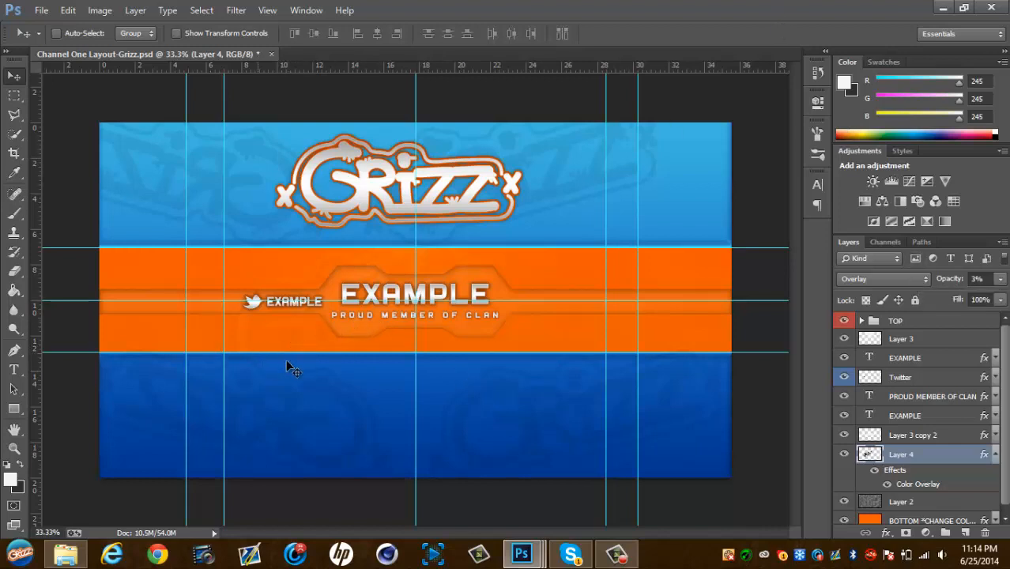
Duplicate Layer 4, flip the copied Grizz logo horizontally and move it to the far right end of the orange band
{"action": "key", "text": "ctrl+j"}
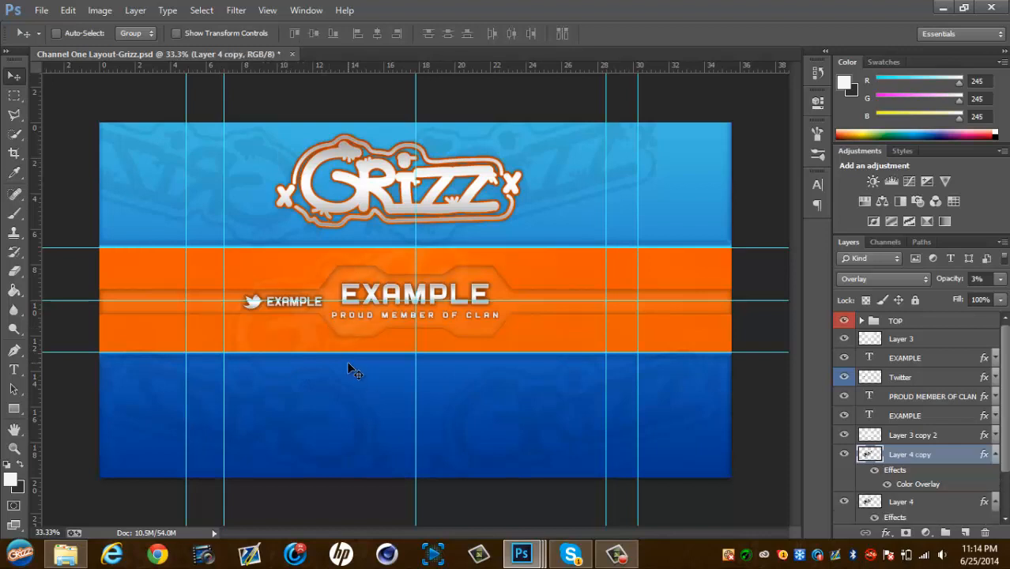
{"action": "key", "text": "ctrl+t"}
{"action": "right_click", "coordinate": [546, 375]}
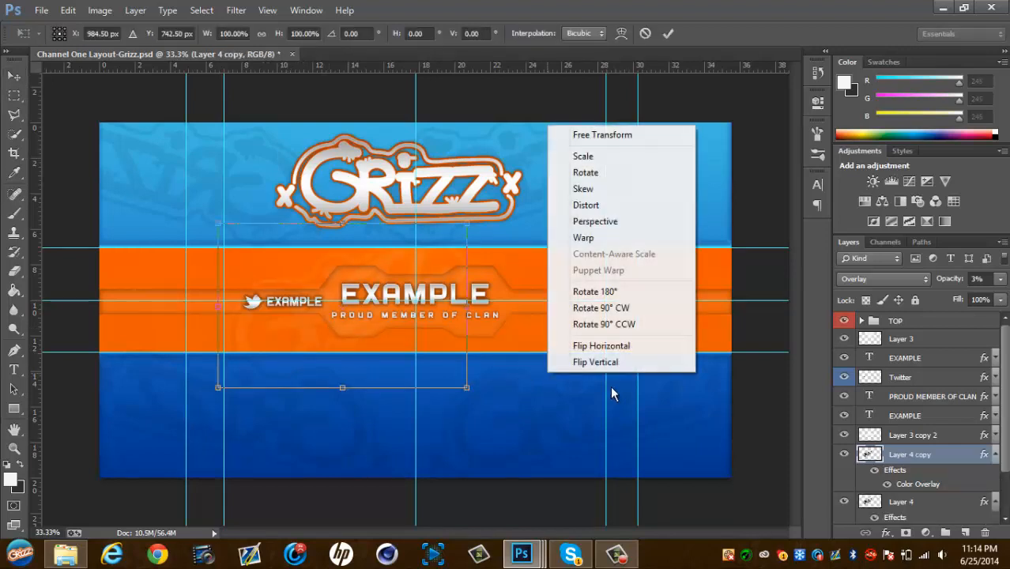
{"action": "left_click", "coordinate": [613, 350]}
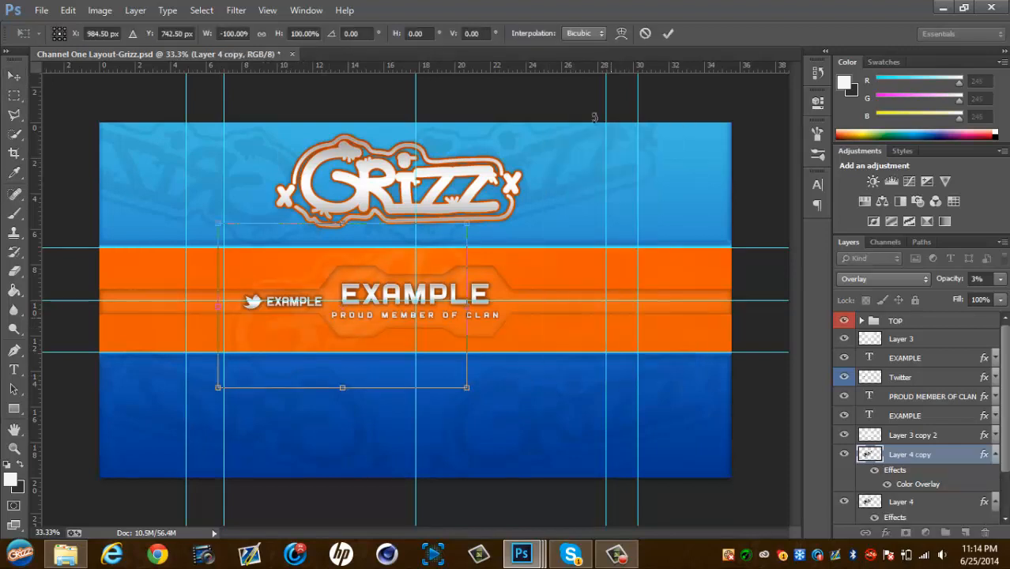
{"action": "left_click", "coordinate": [668, 33]}
{"action": "left_click_drag", "start_coordinate": [352, 239], "coordinate": [672, 253]}
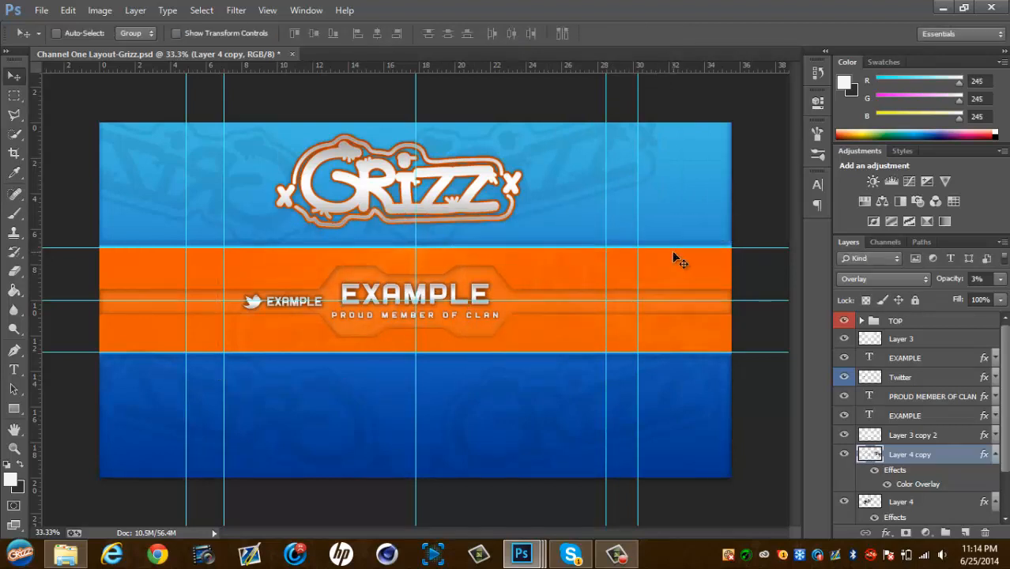
Flip the Layer 4 copy logo horizontally again, rotate it about 24° counterclockwise and shift it left toward the title
{"action": "key", "text": "ctrl+t"}
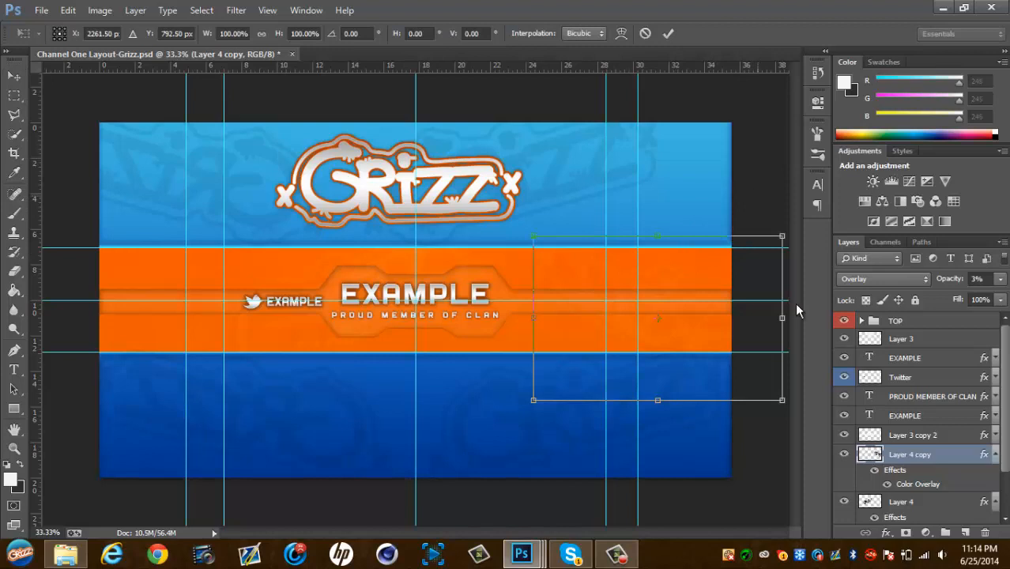
{"action": "right_click", "coordinate": [710, 207]}
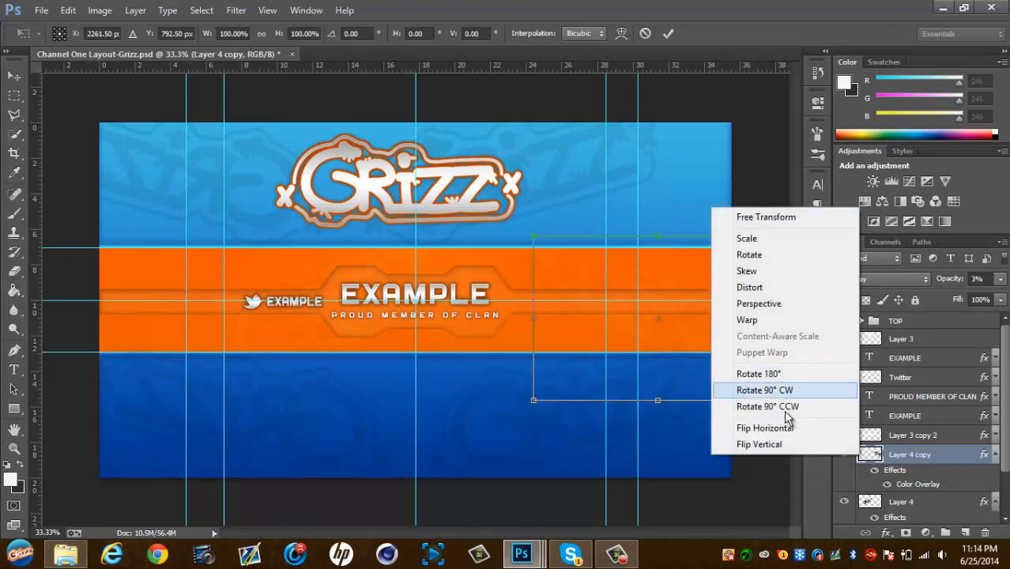
{"action": "left_click", "coordinate": [783, 427]}
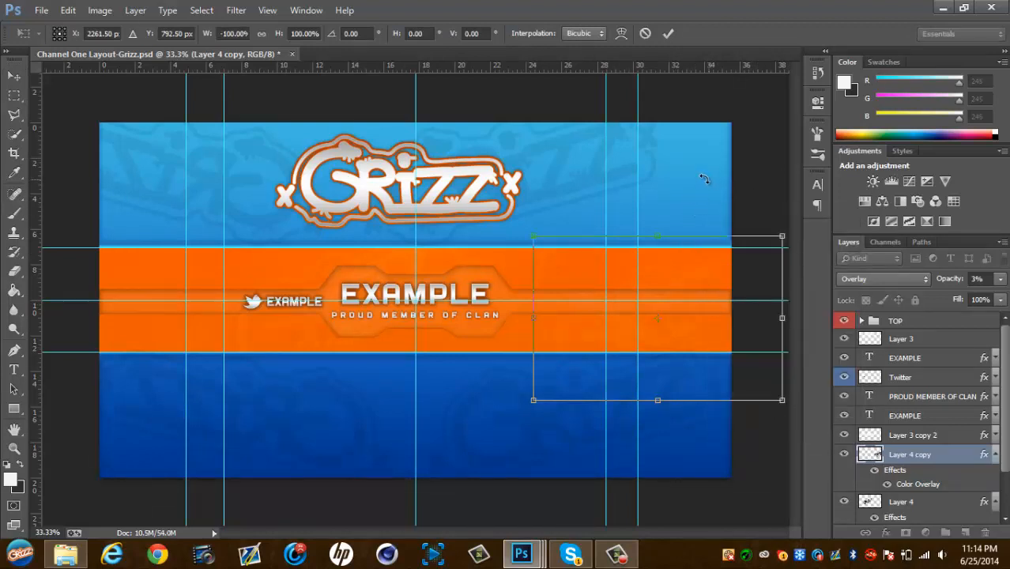
{"action": "left_click_drag", "start_coordinate": [631, 199], "coordinate": [677, 453]}
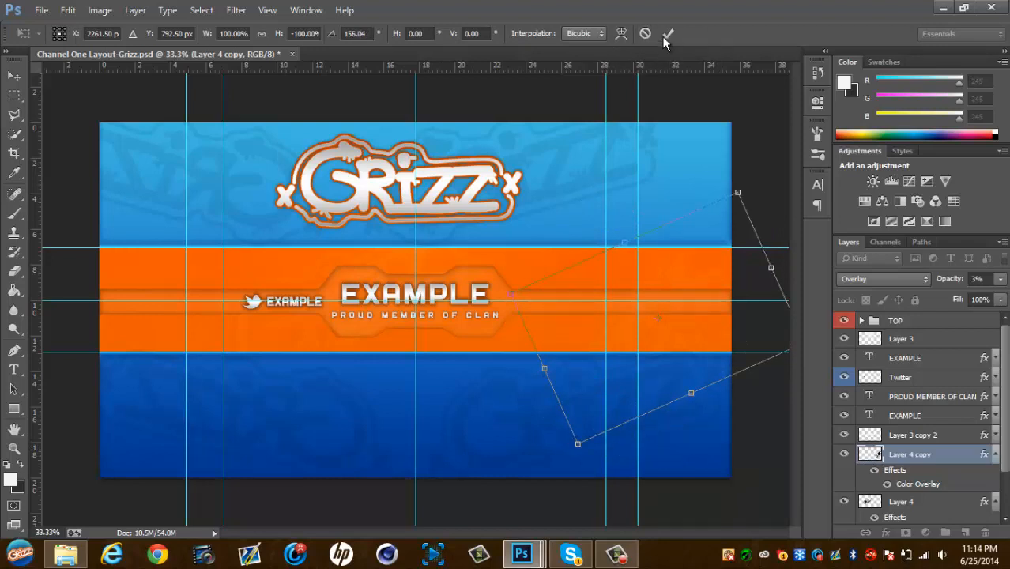
{"action": "left_click", "coordinate": [666, 36]}
{"action": "left_click_drag", "start_coordinate": [667, 331], "coordinate": [561, 328]}
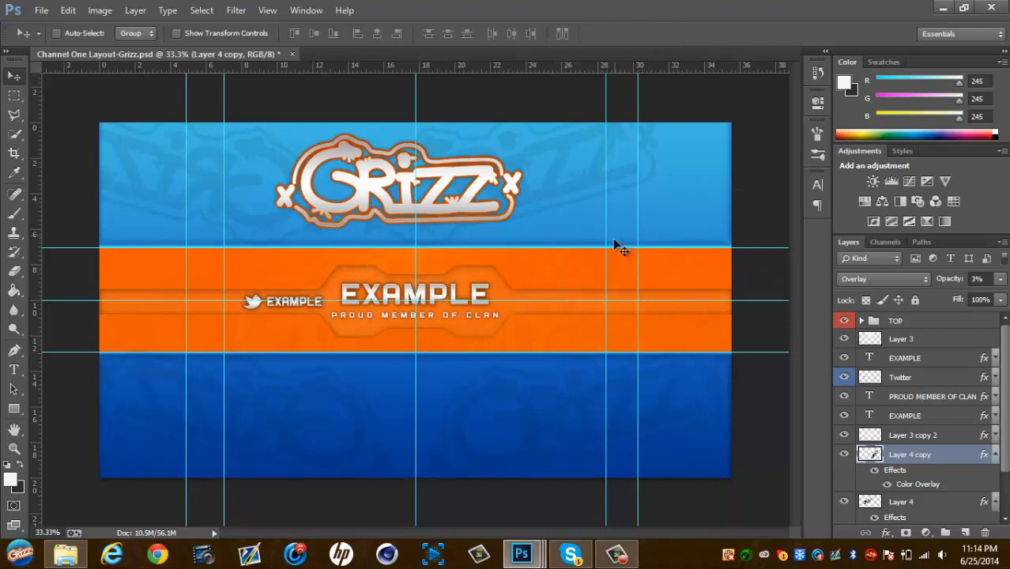